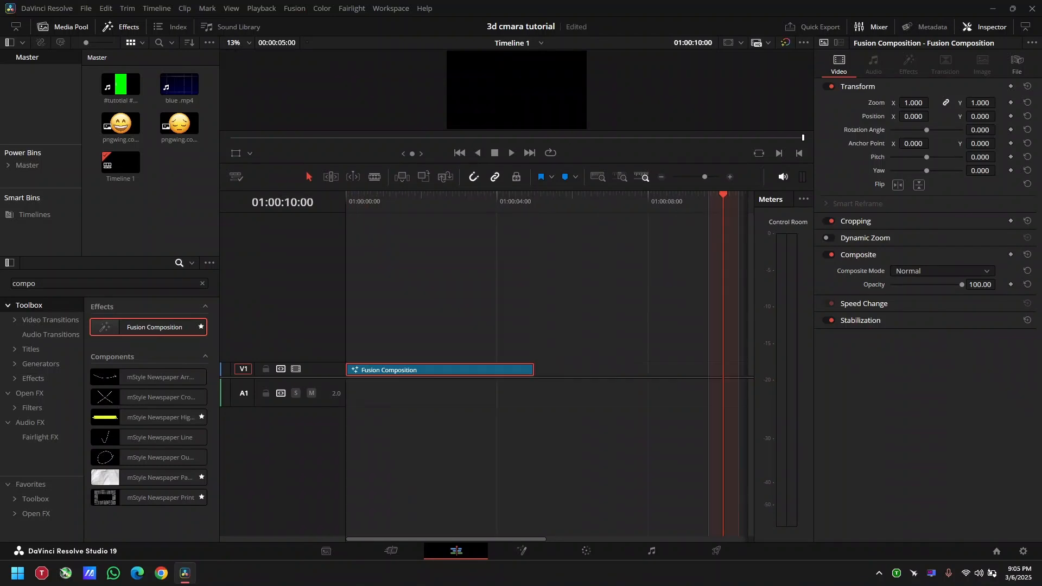
Step: Extend the Fusion Composition clip to a 10-second duration and open it in the Fusion page
{"action": "left_click_drag", "start_coordinate": [533, 369], "coordinate": [721, 370]}
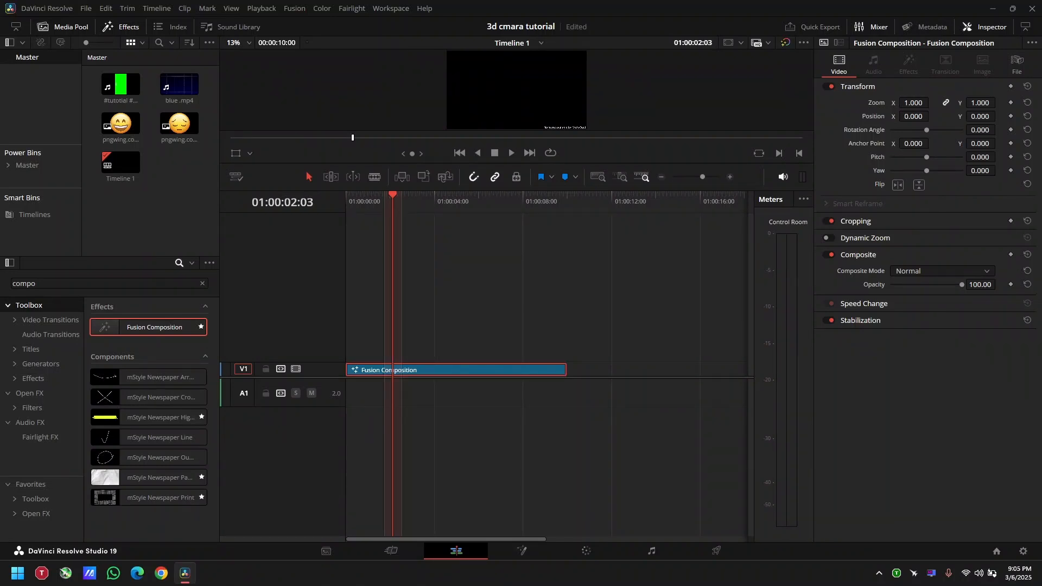
{"action": "right_click", "coordinate": [412, 370]}
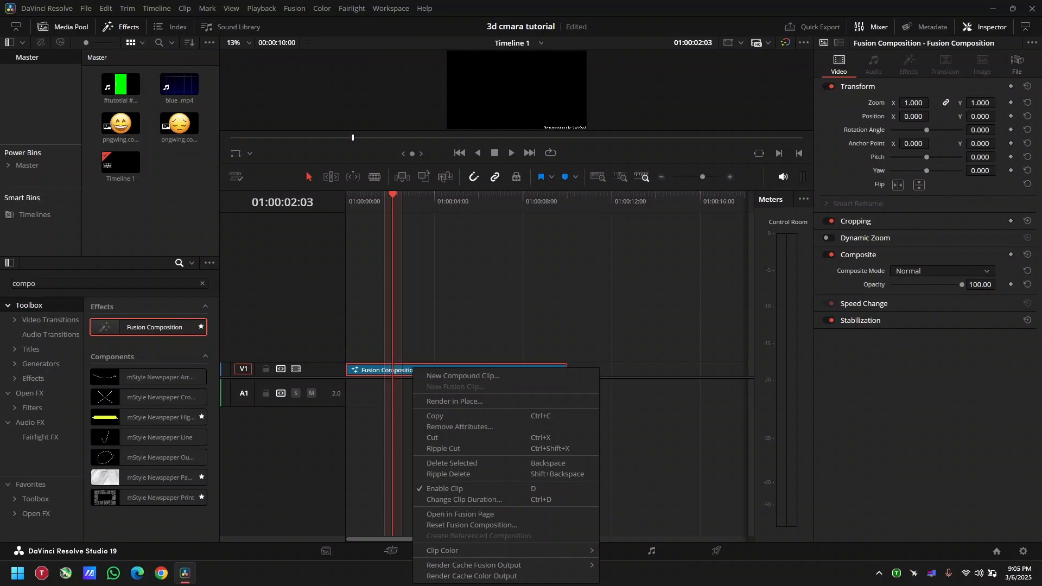
{"action": "left_click", "coordinate": [459, 513]}
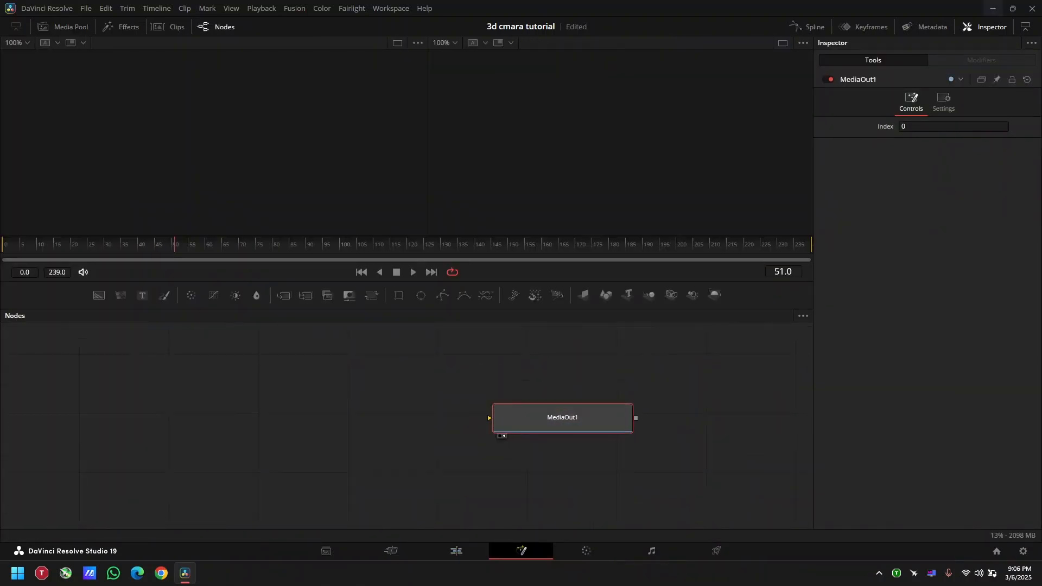
Step: Show the media pool and move the MediaOut1 node to the far end of the node graph to free up space
{"action": "left_click_drag", "start_coordinate": [567, 420], "coordinate": [616, 431]}
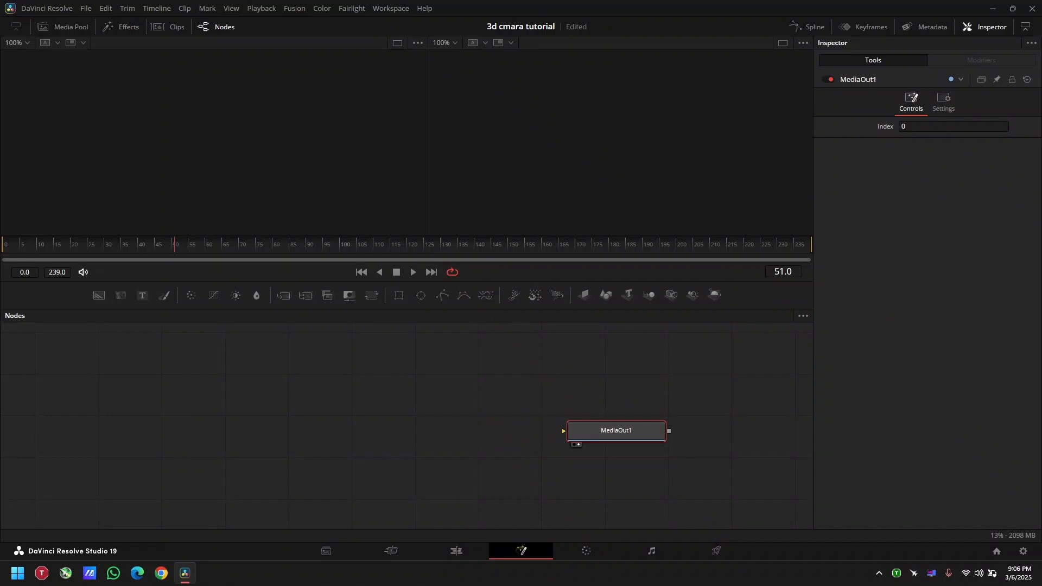
{"action": "key", "text": "ctrl+1"}
{"action": "scroll", "coordinate": [549, 425], "scroll_direction": "right", "scroll_amount": 3}
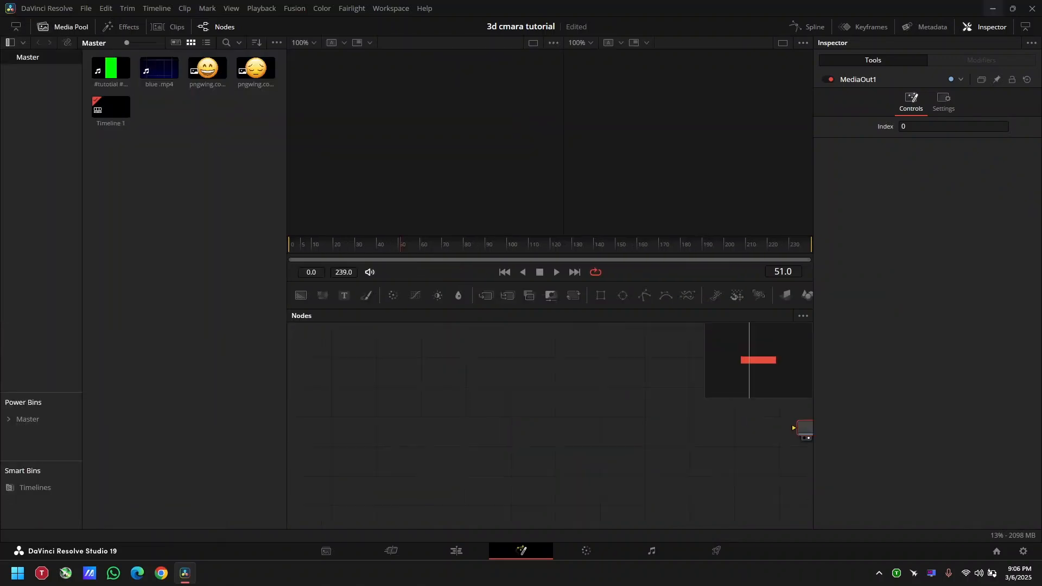
{"action": "left_click_drag", "start_coordinate": [781, 426], "coordinate": [748, 415]}
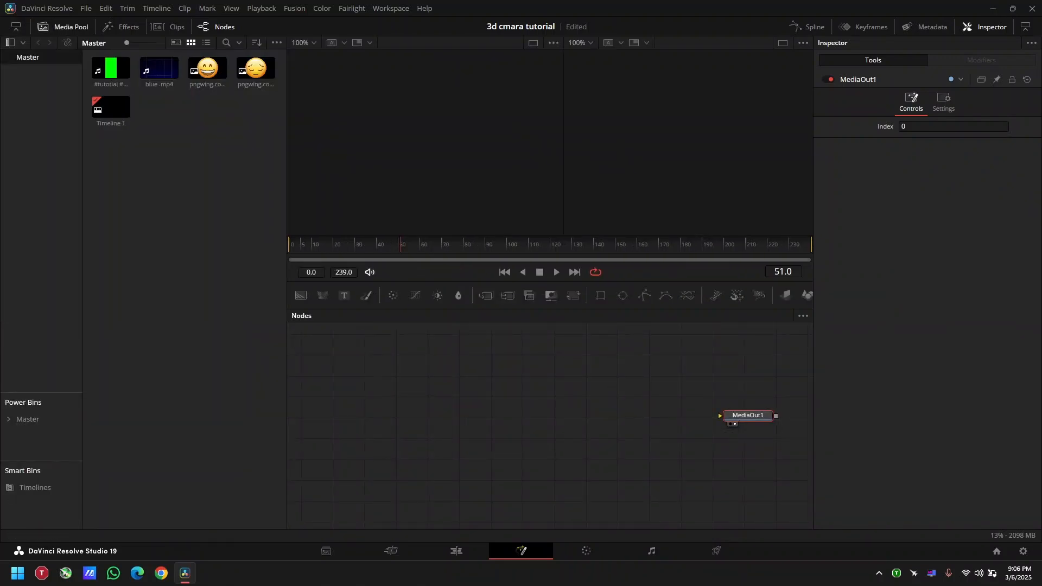
Step: Add blue .mp4, both emoji PNGs and the green-screen clip as separate nodes, with the emoji nodes stacked above the blue one
{"action": "left_click_drag", "start_coordinate": [171, 72], "coordinate": [396, 427]}
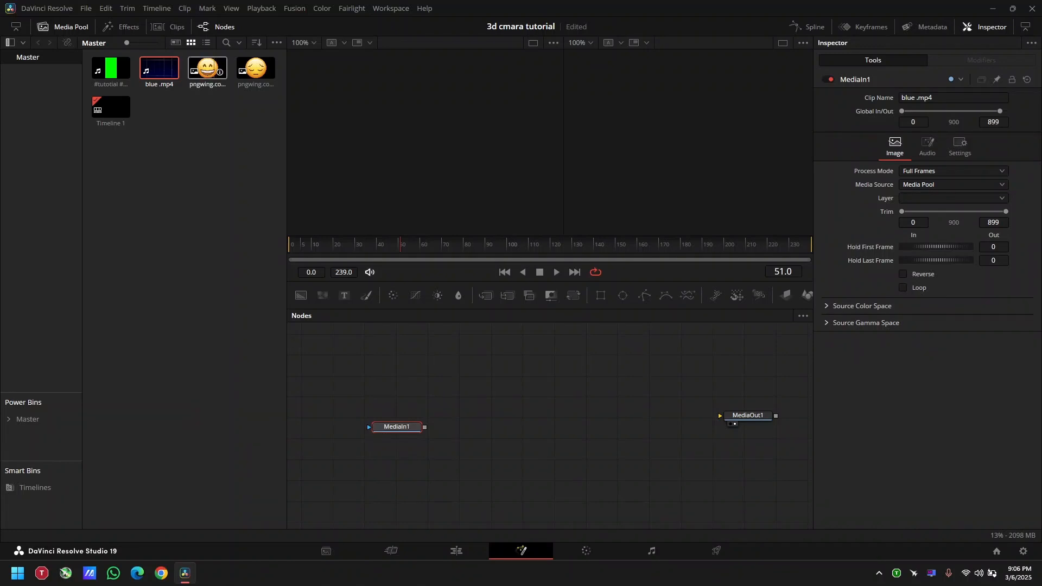
{"action": "left_click_drag", "start_coordinate": [256, 69], "coordinate": [391, 380]}
{"action": "left_click_drag", "start_coordinate": [207, 69], "coordinate": [397, 348]}
{"action": "left_click_drag", "start_coordinate": [111, 68], "coordinate": [526, 356]}
{"action": "mouse_move", "coordinate": [526, 355]}
{"action": "left_mouse_down"}
{"action": "mouse_move", "coordinate": [536, 361]}
{"action": "mouse_move", "coordinate": [538, 349]}
{"action": "left_mouse_up"}
{"action": "left_click", "coordinate": [391, 379]}
{"action": "left_click_drag", "start_coordinate": [391, 379], "coordinate": [399, 388]}
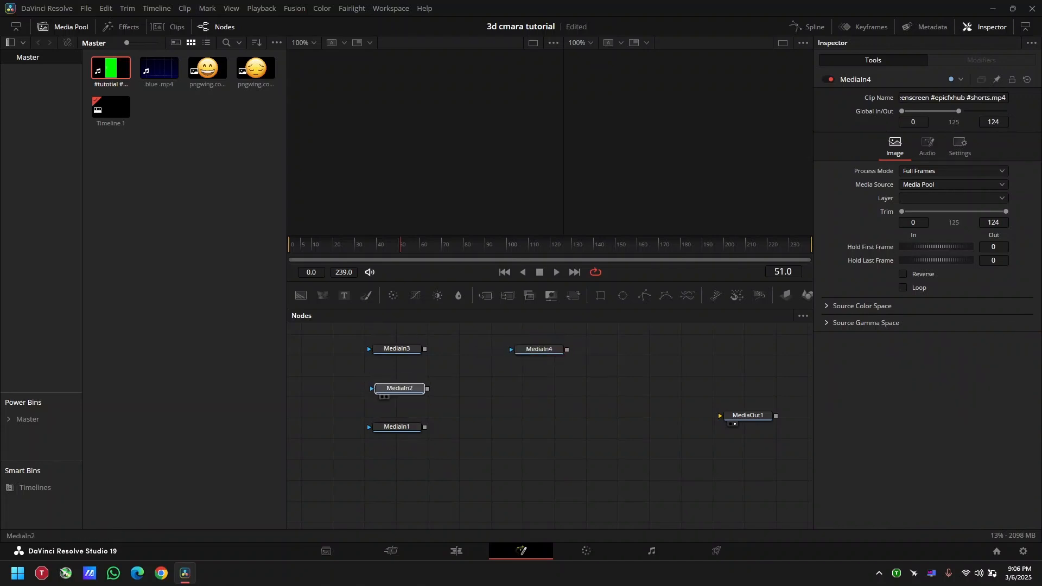
Step: Rename the node of the blue .mp4 clip to BG
{"action": "left_click", "coordinate": [396, 426]}
{"action": "key", "text": "F2"}
{"action": "key", "text": "BackSpace"}
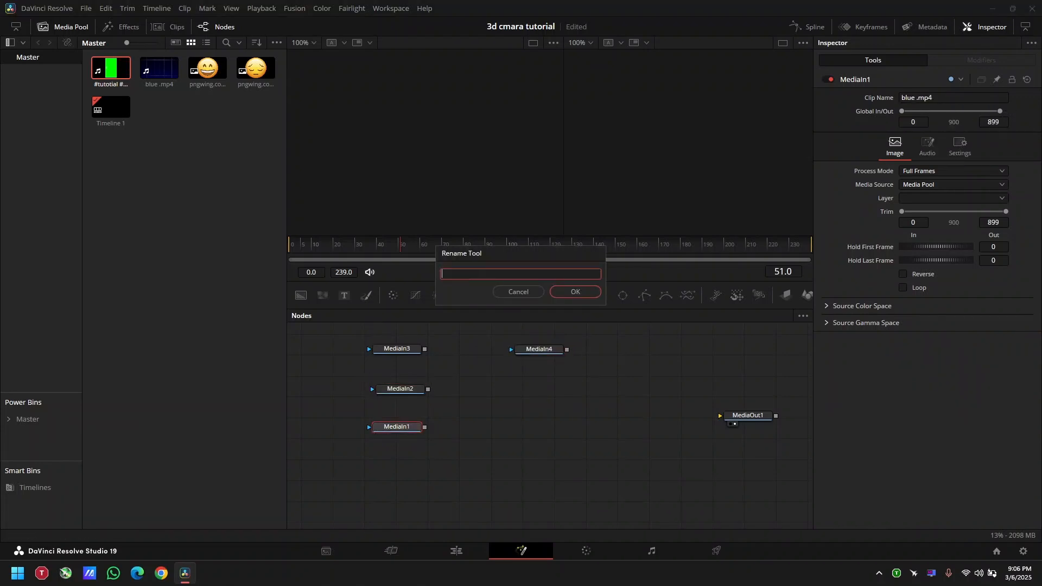
{"action": "key", "text": "Return"}
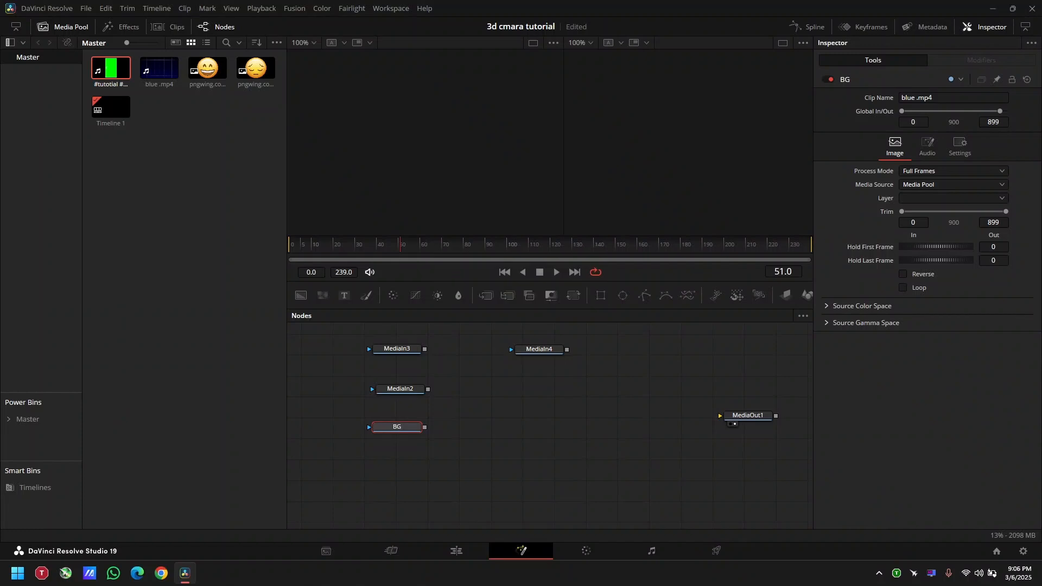
Step: Preview the MediaIn2 node in the first viewer and rename it to SmileEmoji
{"action": "left_click_drag", "start_coordinate": [399, 388], "coordinate": [392, 384]}
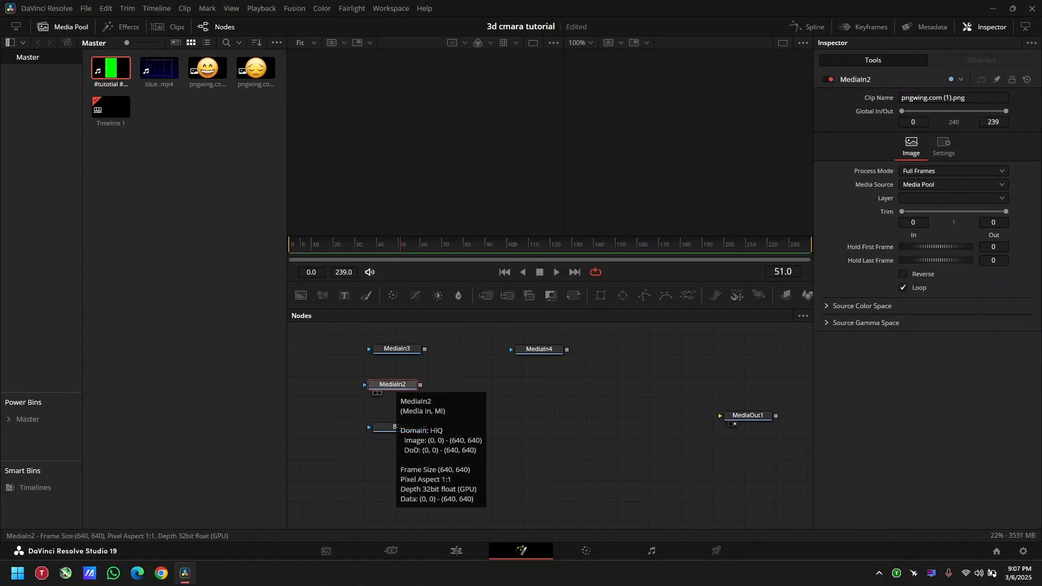
{"action": "key", "text": "1"}
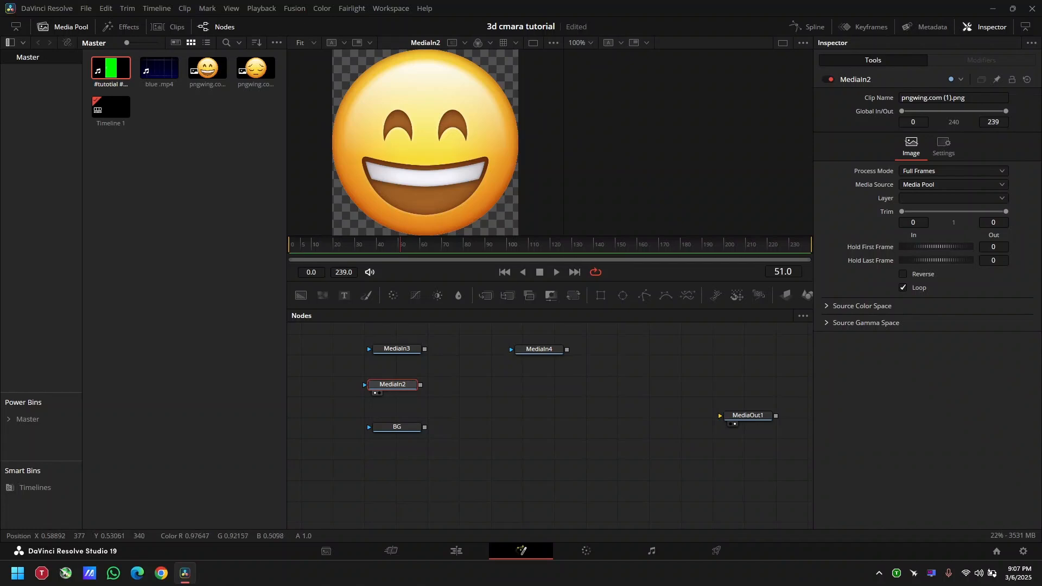
{"action": "scroll", "coordinate": [427, 136], "scroll_direction": "down", "scroll_amount": 1}
{"action": "scroll", "coordinate": [434, 123], "scroll_direction": "up", "scroll_amount": 1}
{"action": "scroll", "coordinate": [434, 122], "scroll_direction": "down", "scroll_amount": 1}
{"action": "scroll", "coordinate": [434, 123], "scroll_direction": "up", "scroll_amount": 1}
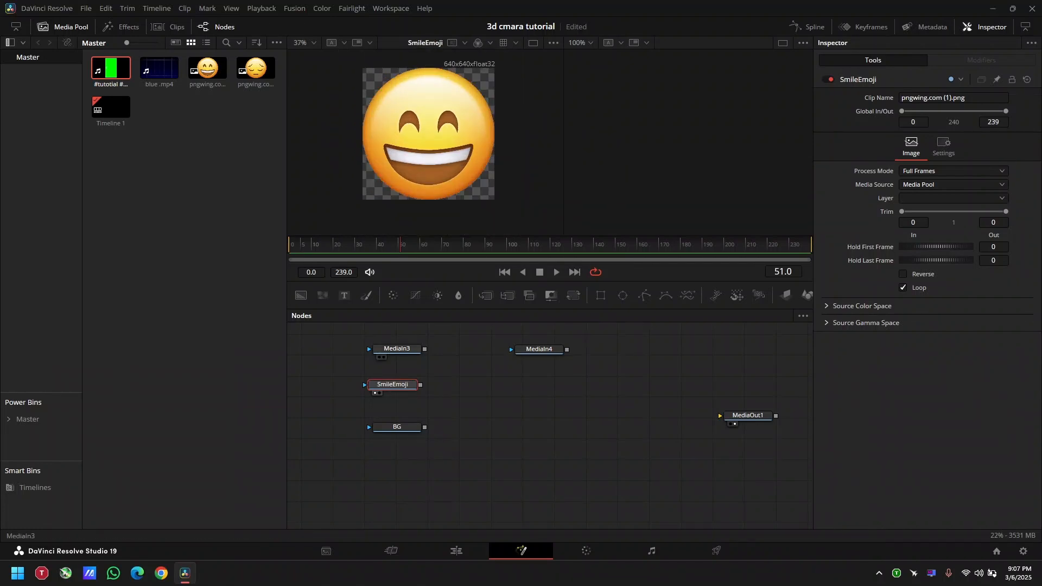
Step: Preview the MediaIn3 node in the first viewer and rename it to SadEmoji
{"action": "left_click_drag", "start_coordinate": [397, 348], "coordinate": [395, 354]}
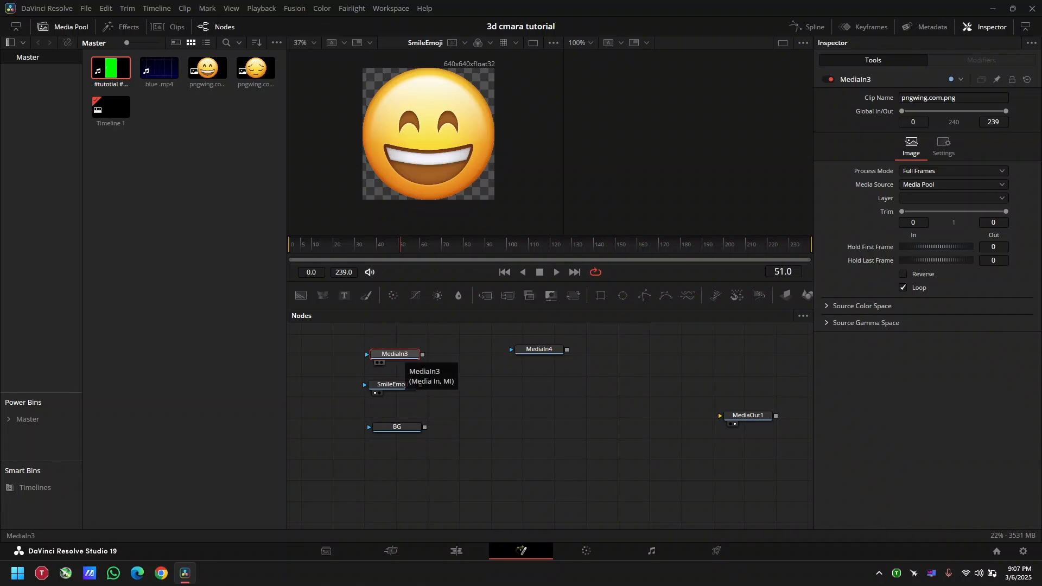
{"action": "key", "text": "1"}
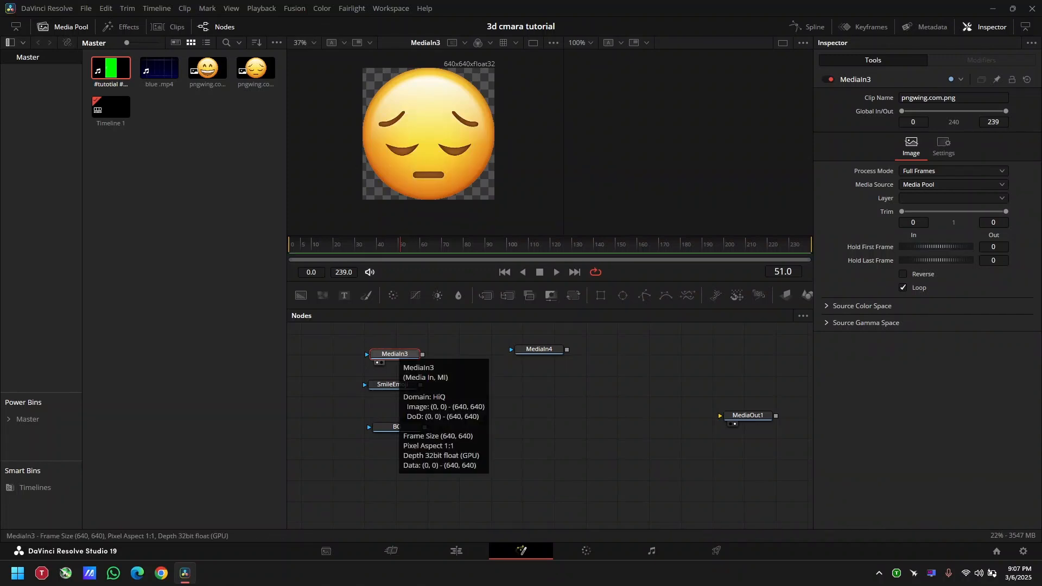
{"action": "key", "text": "F2"}
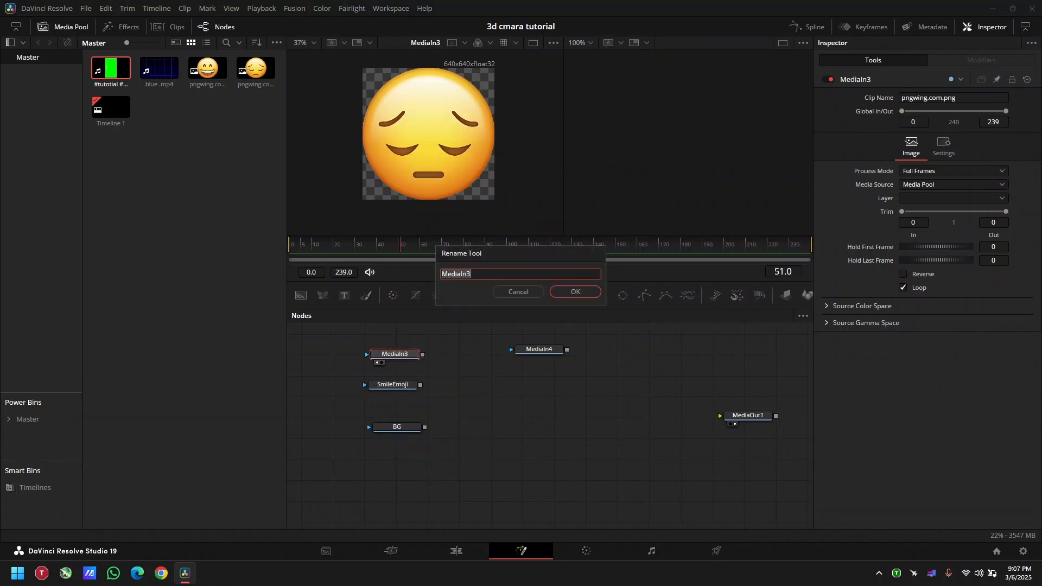
{"action": "key", "text": "BackSpace"}
{"action": "type", "text": "SadEmoji"}
{"action": "key", "text": "Return"}
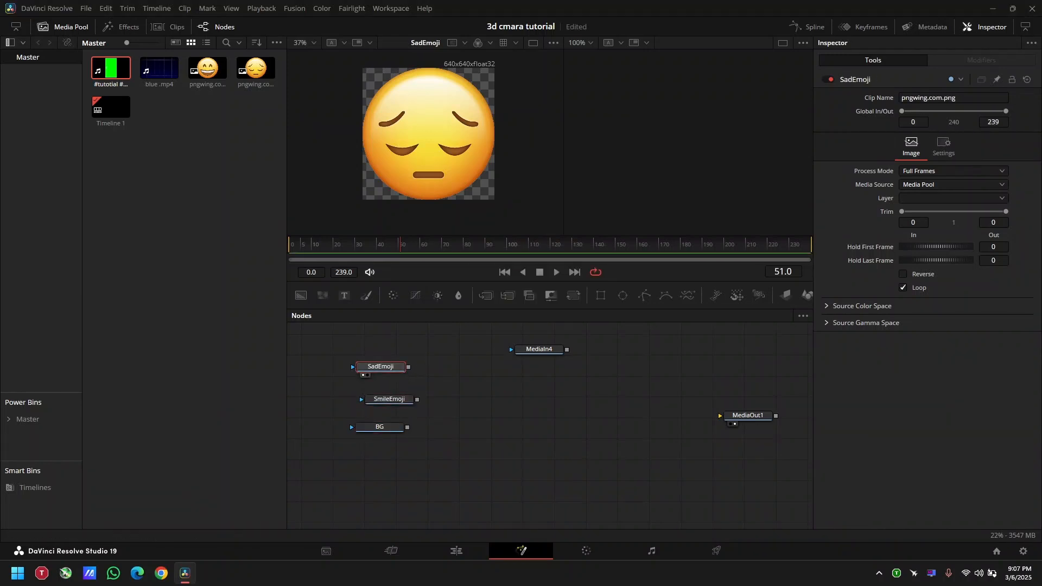
Step: Align the emoji and BG nodes in a column, hide the media pool and place MediaIn4 apart above MediaOut1
{"action": "left_click_drag", "start_coordinate": [389, 399], "coordinate": [378, 396]}
{"action": "left_click_drag", "start_coordinate": [539, 349], "coordinate": [576, 354]}
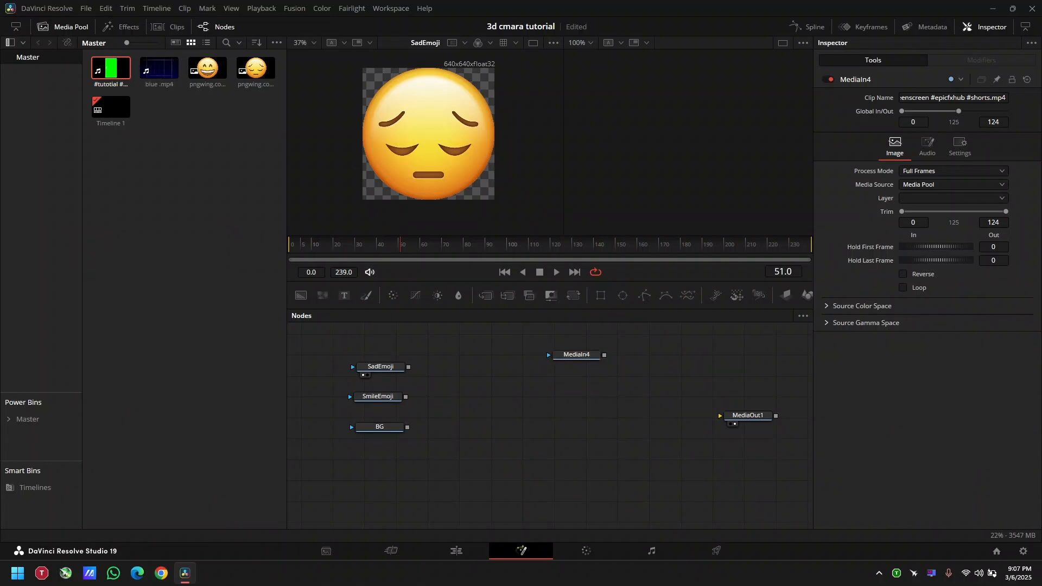
{"action": "left_click", "coordinate": [44, 27]}
{"action": "mouse_move", "coordinate": [65, 330]}
{"action": "left_mouse_down"}
{"action": "mouse_move", "coordinate": [132, 444]}
{"action": "mouse_move", "coordinate": [123, 431]}
{"action": "left_mouse_up"}
{"action": "left_click", "coordinate": [290, 355]}
{"action": "left_click_drag", "start_coordinate": [290, 354], "coordinate": [370, 352]}
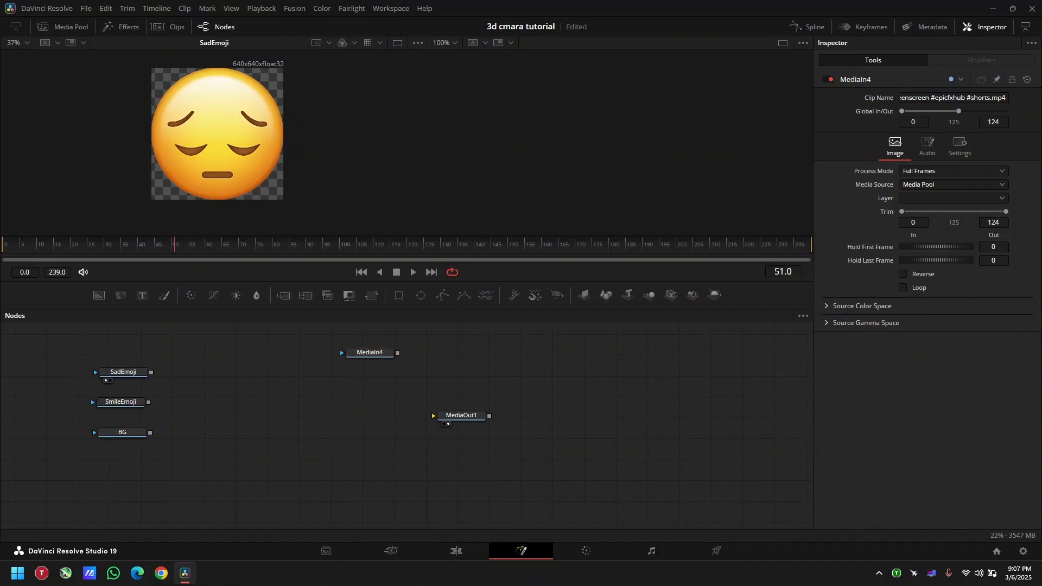
Step: Add an Image Plane 3D node beside SadEmoji and connect SadEmoji's output to it
{"action": "key", "text": "shift+space"}
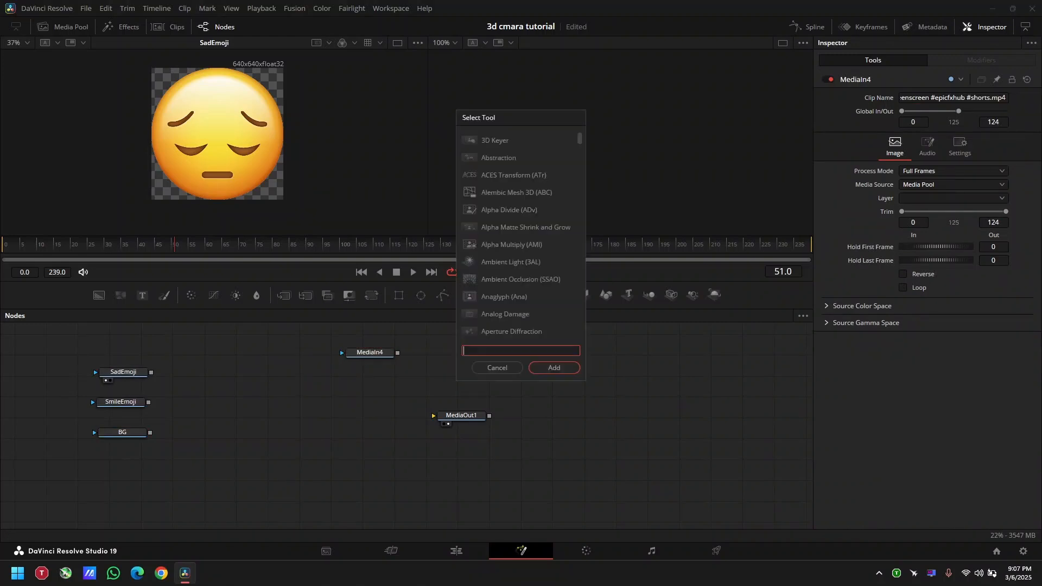
{"action": "type", "text": "ima"}
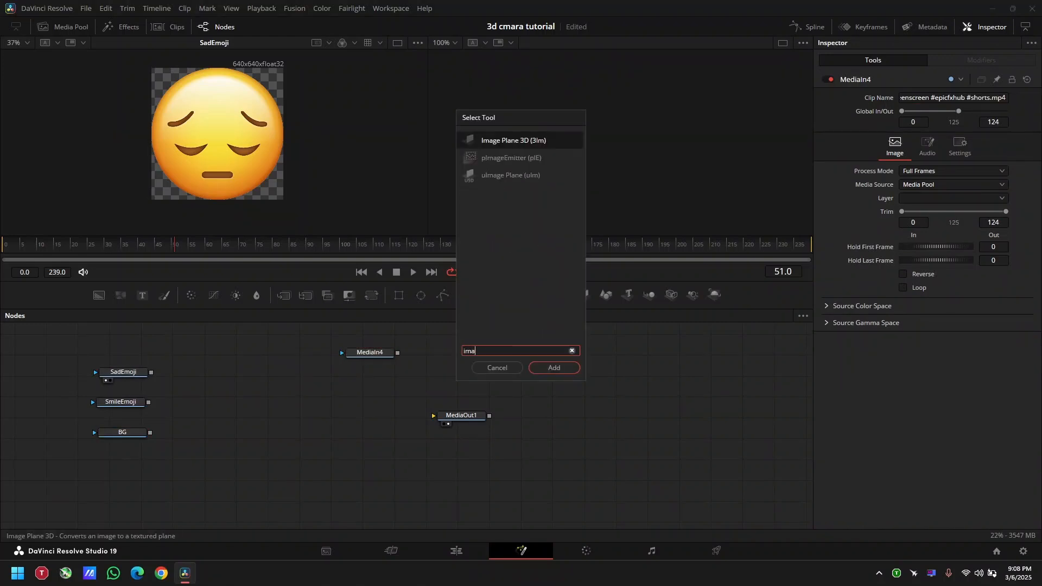
{"action": "key", "text": "Return"}
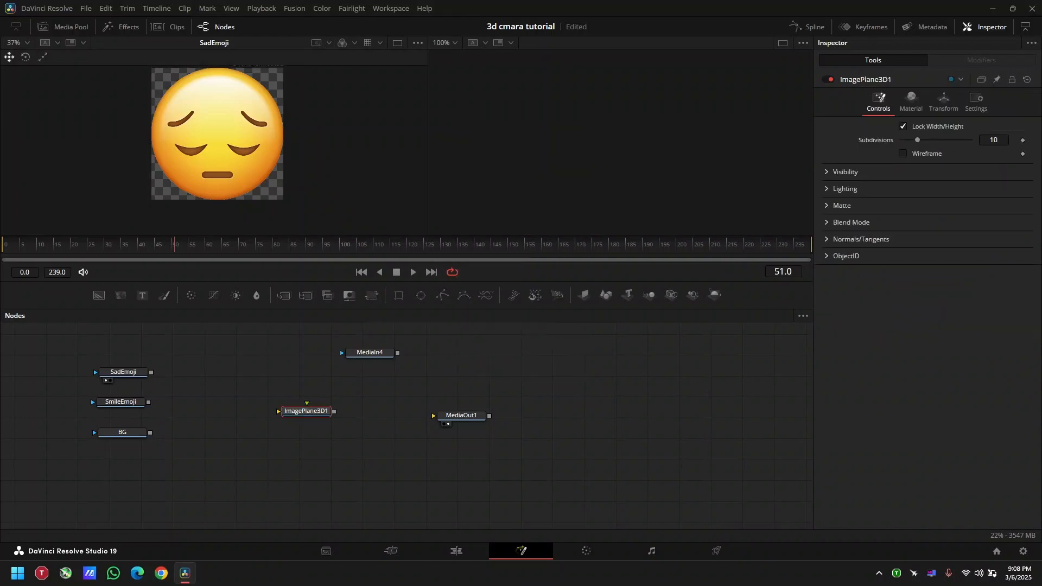
{"action": "left_click_drag", "start_coordinate": [306, 410], "coordinate": [237, 372]}
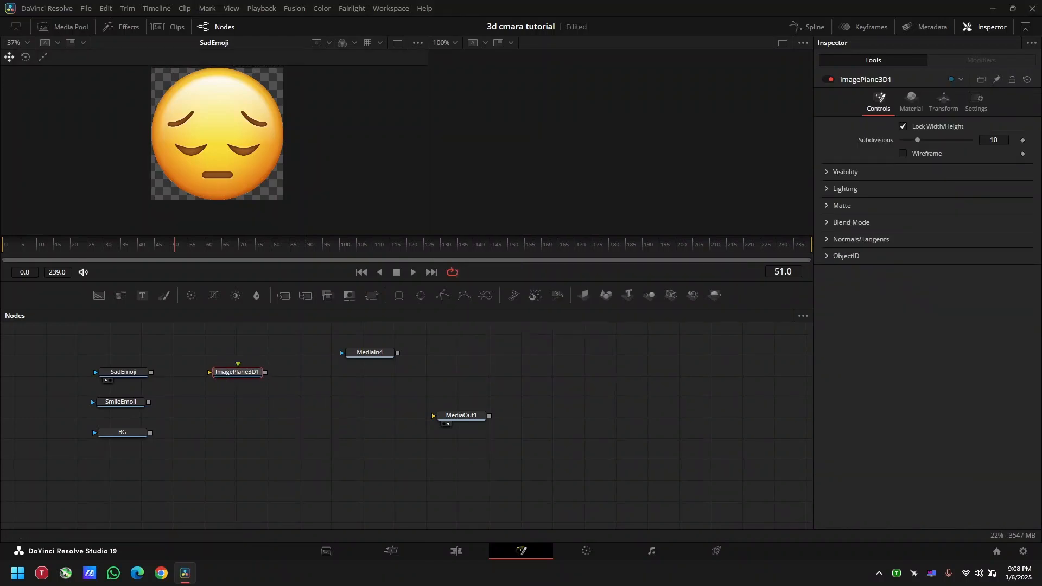
{"action": "left_click_drag", "start_coordinate": [161, 380], "coordinate": [228, 372]}
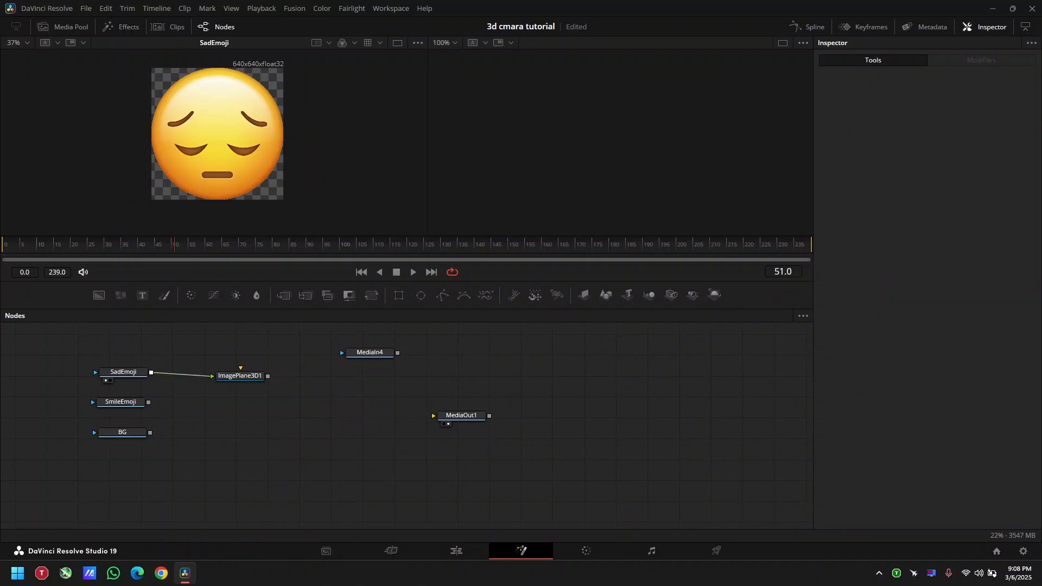
Step: Add a Merge 3D node and connect the output of ImagePlane3D1 to it
{"action": "key", "text": "shift+space"}
{"action": "type", "text": "merg"}
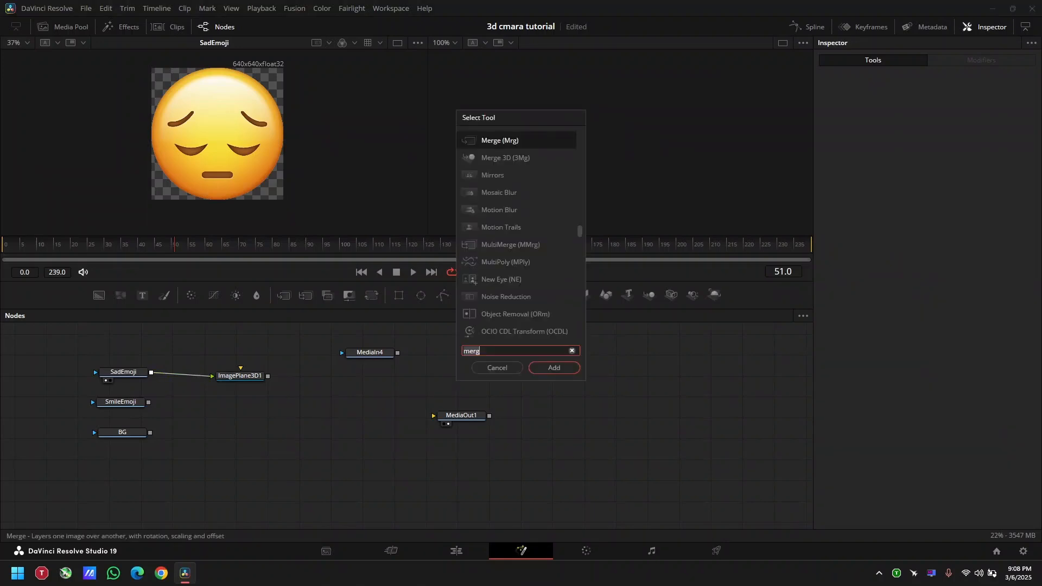
{"action": "type", "text": "e 3D"}
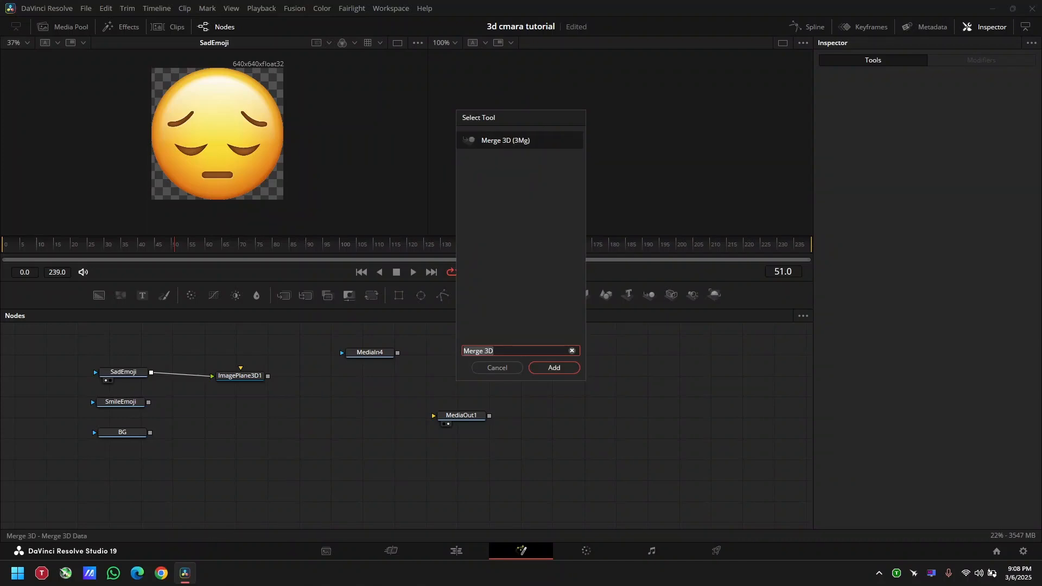
{"action": "key", "text": "Return"}
{"action": "left_click_drag", "start_coordinate": [267, 376], "coordinate": [329, 414]}
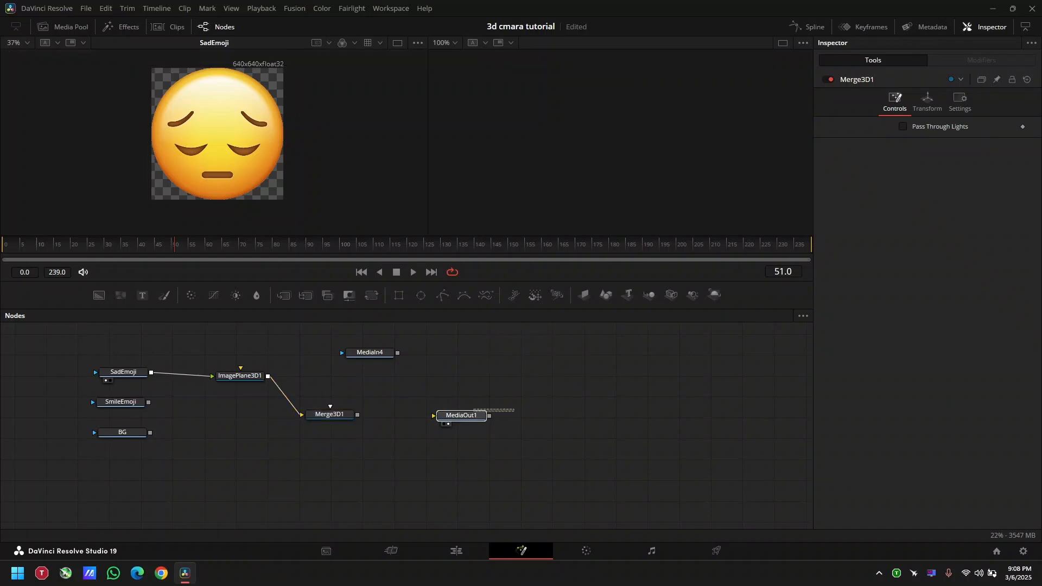
Step: Make room before MediaOut1, add a Renderer 3D node after Merge3D1 and connect its output to MediaOut1
{"action": "left_click_drag", "start_coordinate": [461, 415], "coordinate": [546, 417]}
{"action": "left_click_drag", "start_coordinate": [329, 414], "coordinate": [354, 418]}
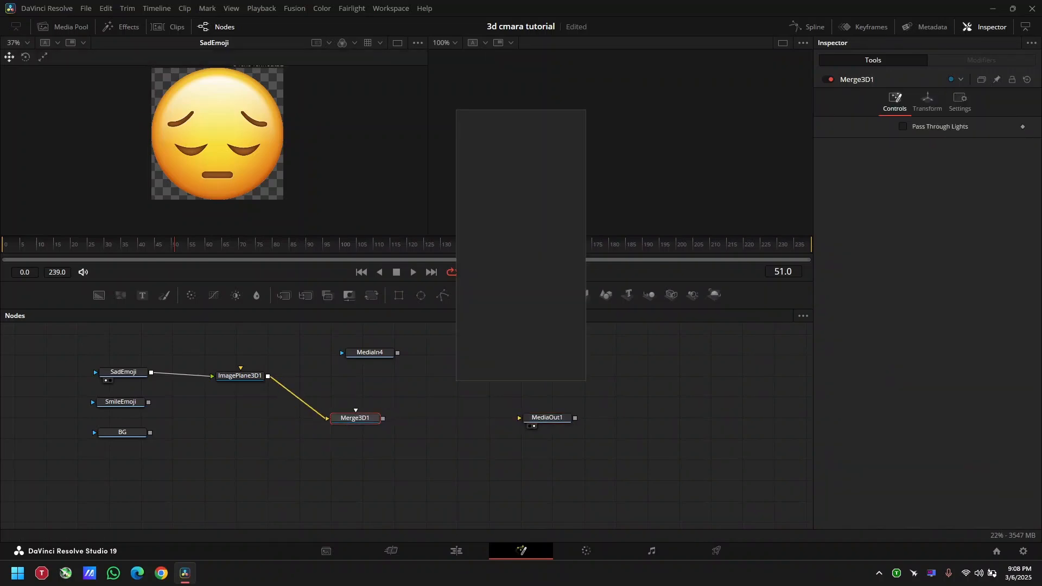
{"action": "key", "text": "BackSpace"}
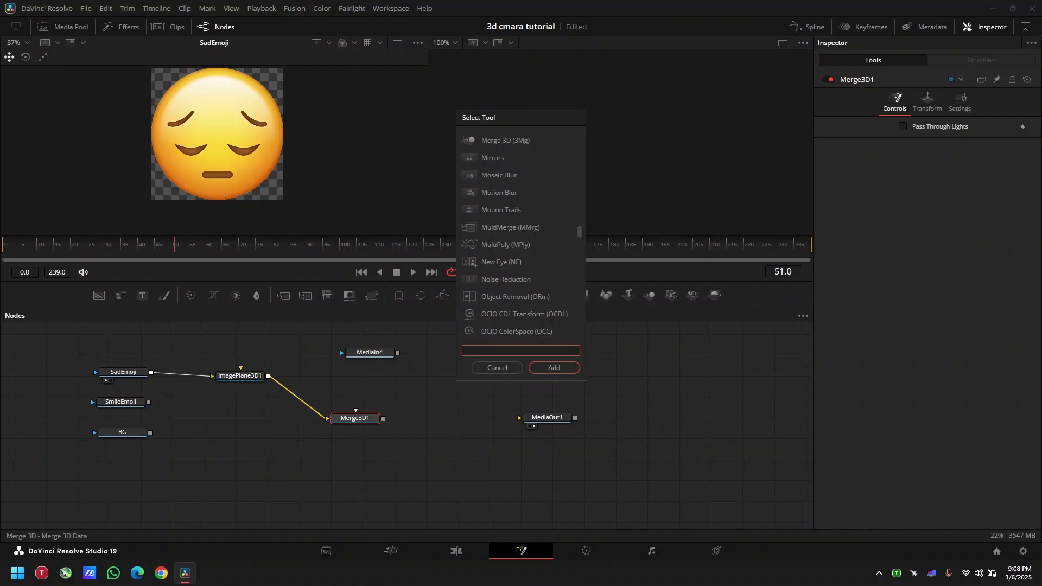
{"action": "type", "text": "render"}
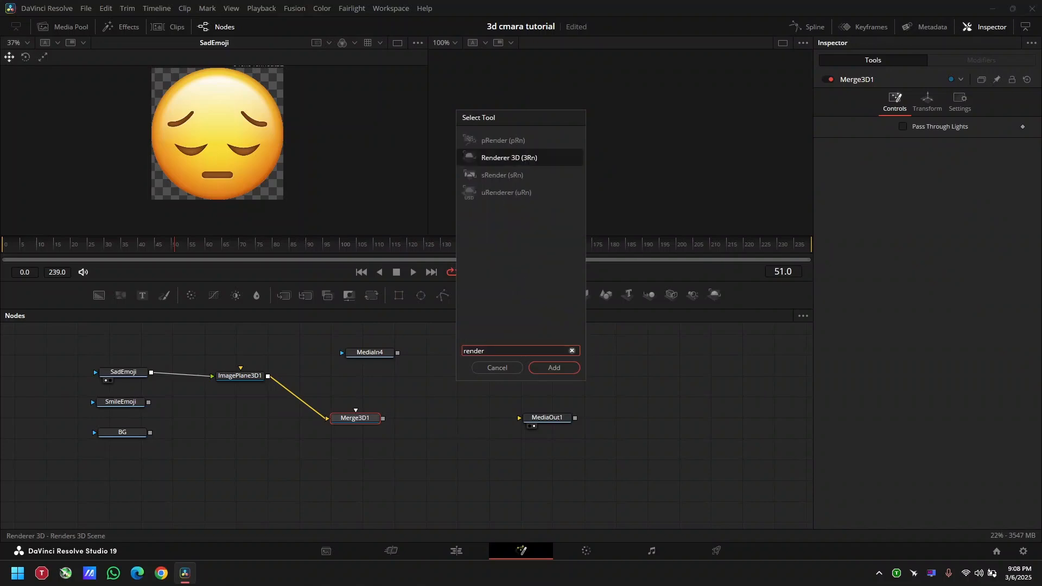
{"action": "key", "text": "Return"}
{"action": "left_click_drag", "start_coordinate": [418, 418], "coordinate": [544, 419]}
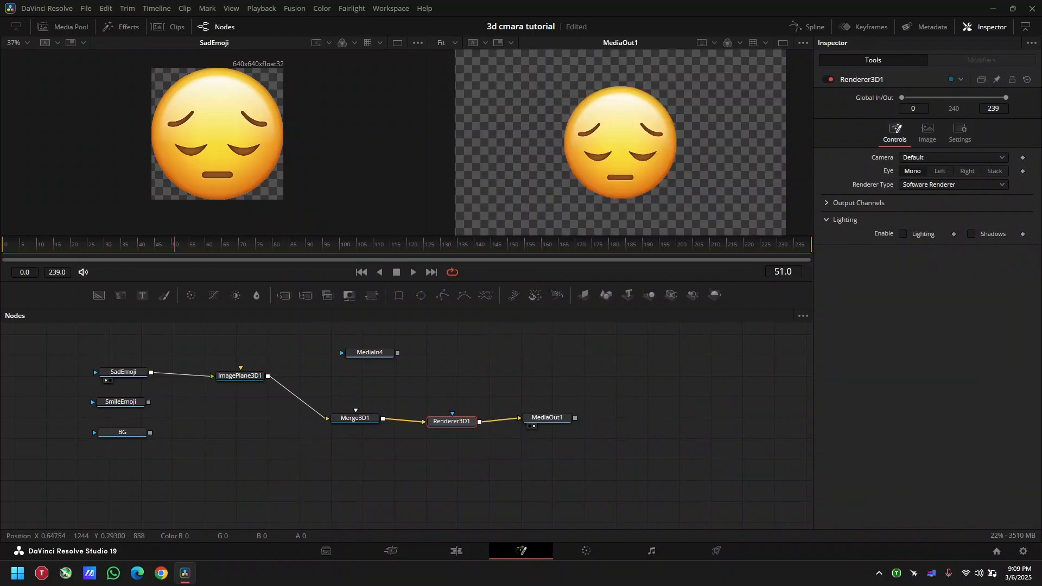
{"action": "left_click_drag", "start_coordinate": [546, 418], "coordinate": [556, 420]}
Step: Add Image Plane 3D nodes for SmileEmoji and BG, connect each source to its plane, and feed both planes into Merge3D1
{"action": "left_click_drag", "start_coordinate": [529, 371], "coordinate": [586, 467]}
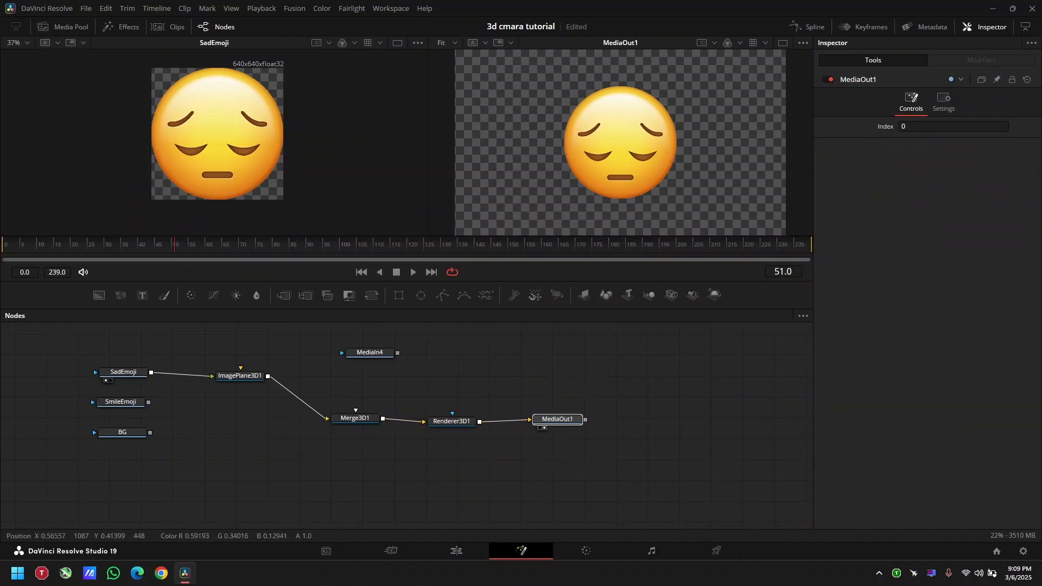
{"action": "left_click_drag", "start_coordinate": [82, 353], "coordinate": [166, 451]}
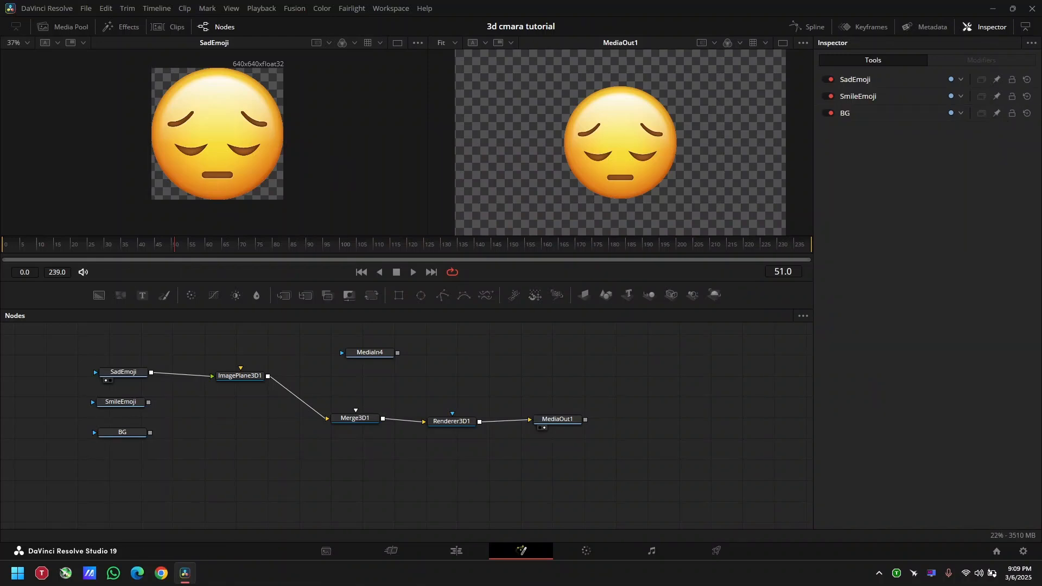
{"action": "left_click_drag", "start_coordinate": [94, 392], "coordinate": [162, 448]}
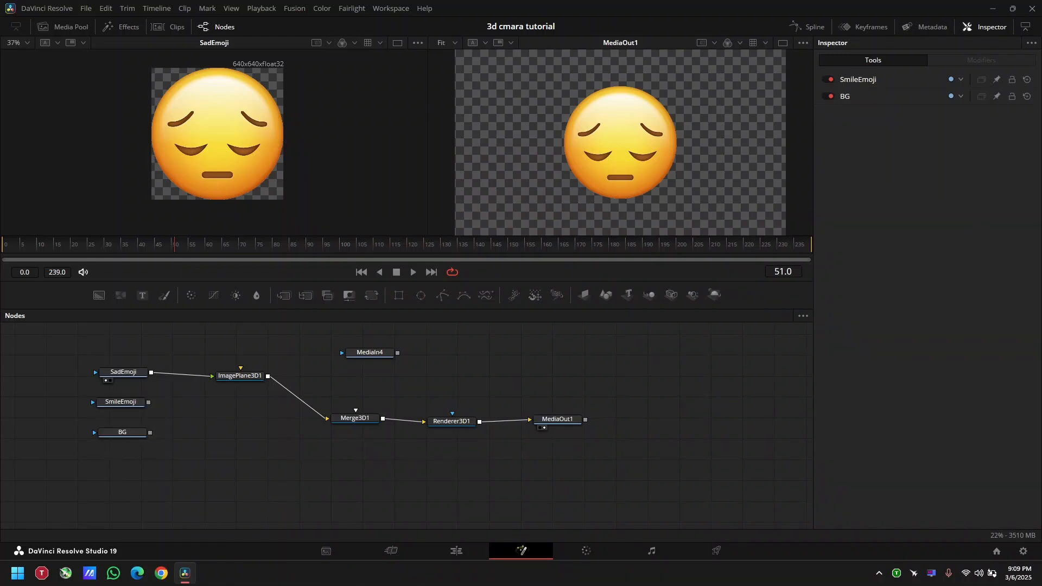
{"action": "left_click_drag", "start_coordinate": [584, 294], "coordinate": [202, 407]}
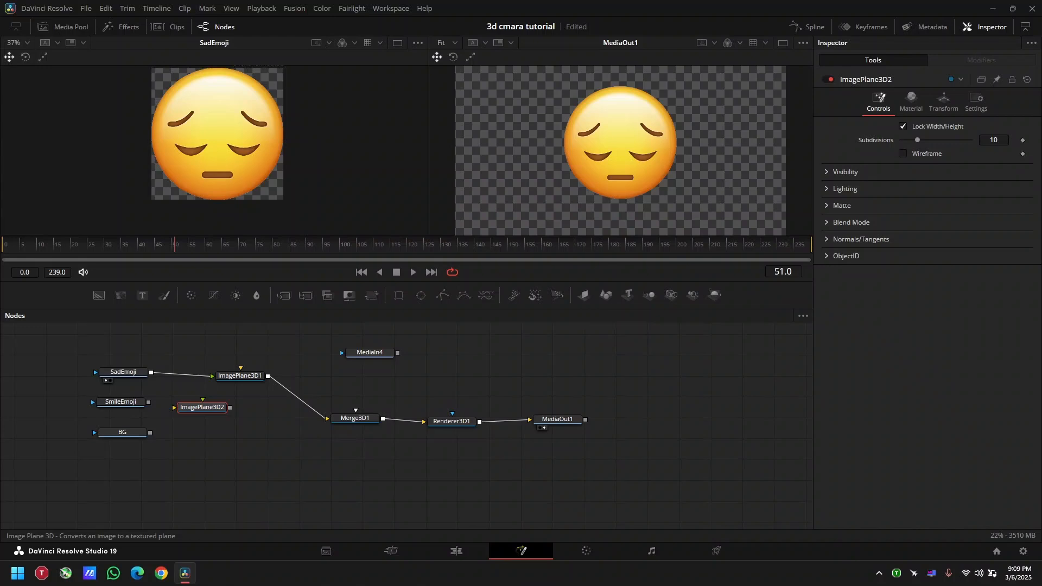
{"action": "left_click", "coordinate": [583, 294]}
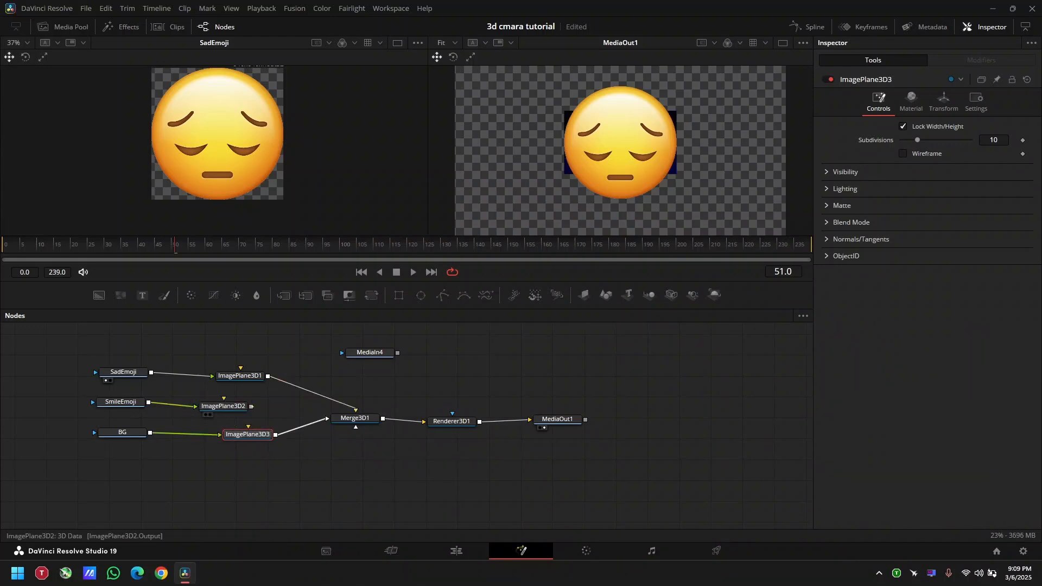
{"action": "left_click_drag", "start_coordinate": [250, 406], "coordinate": [358, 432]}
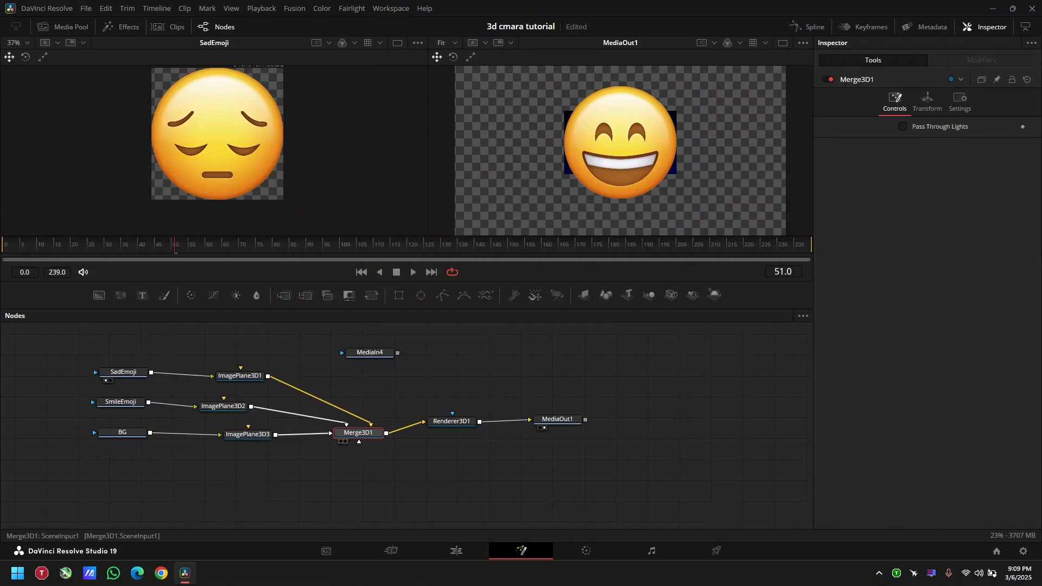
Step: Show Merge3D1 in the first viewer and shift the MediaIn4 and ImagePlane3D3 nodes slightly in the node graph
{"action": "key", "text": "1"}
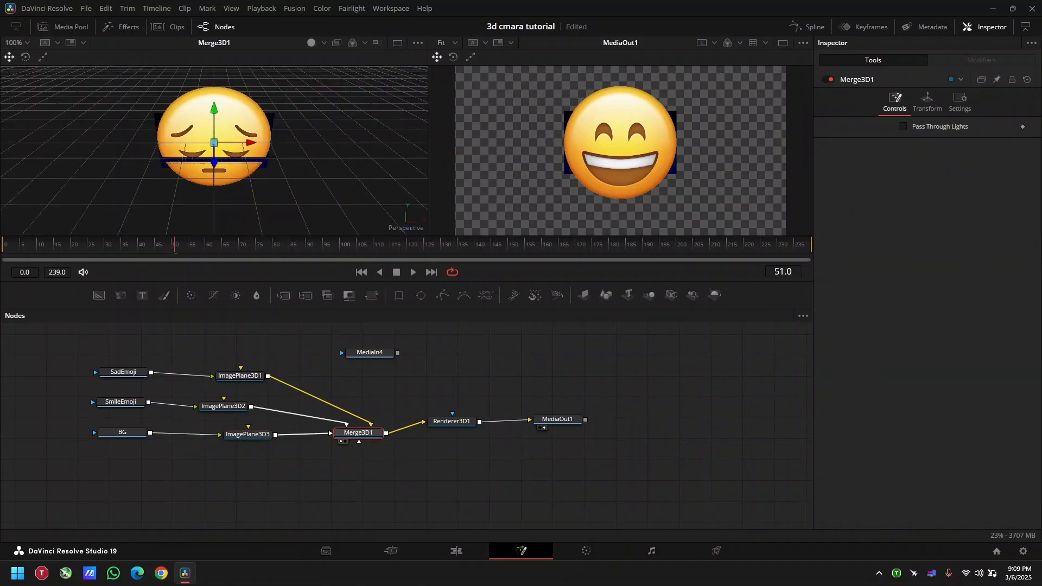
{"action": "left_click_drag", "start_coordinate": [228, 151], "coordinate": [145, 117]}
{"action": "key", "text": "ctrl+z"}
{"action": "right_click", "coordinate": [400, 336]}
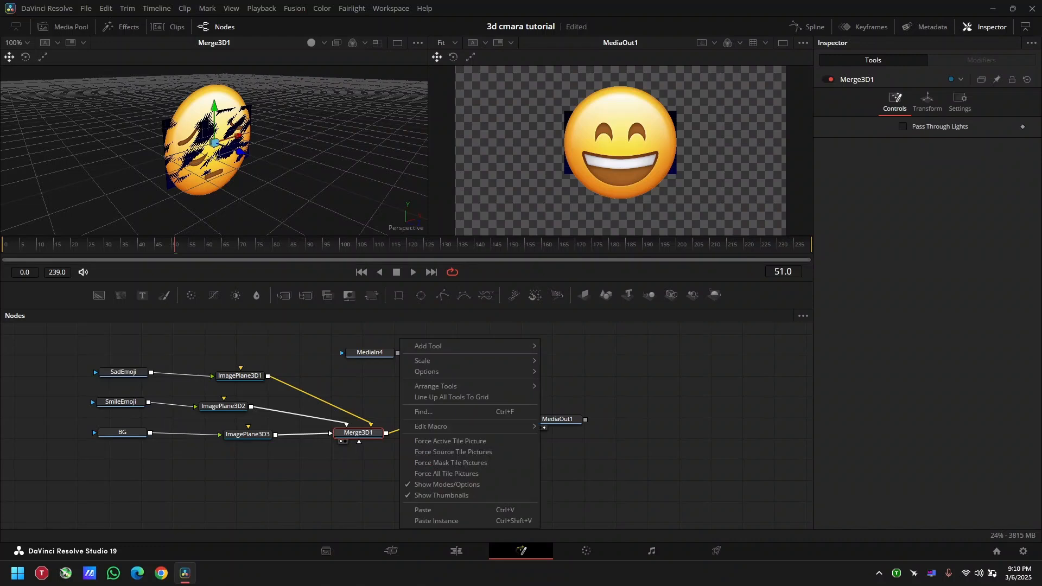
{"action": "left_click_drag", "start_coordinate": [217, 146], "coordinate": [266, 163]}
{"action": "left_click_drag", "start_coordinate": [369, 352], "coordinate": [381, 356]}
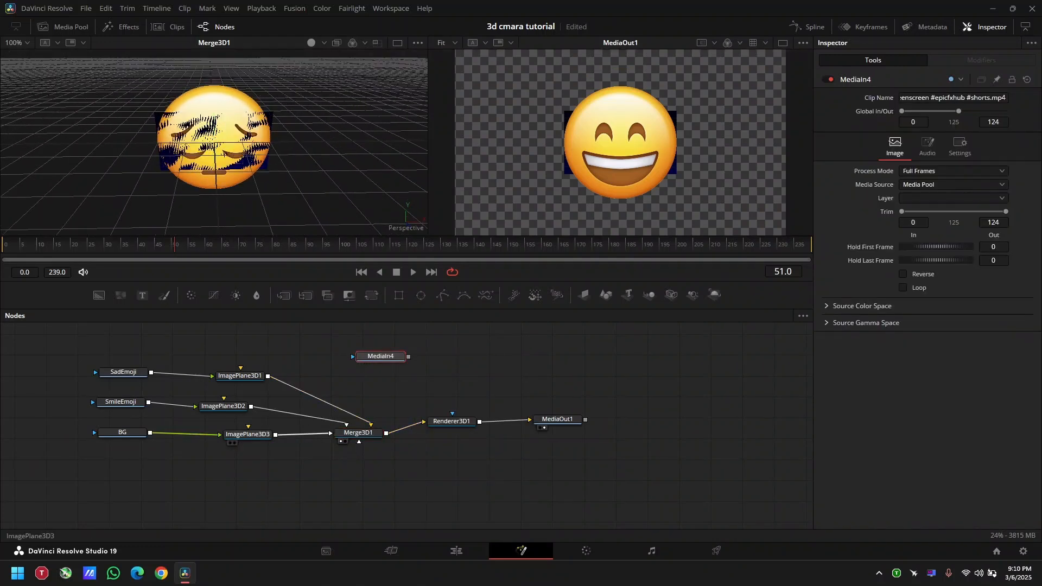
{"action": "left_click_drag", "start_coordinate": [247, 434], "coordinate": [232, 437]}
Step: Bring ImagePlane3D2 forward to Z 0.203374 and ImagePlane3D1 to Z 0.411394, and scale ImagePlane3D1 to 0.803
{"action": "left_click", "coordinate": [223, 406]}
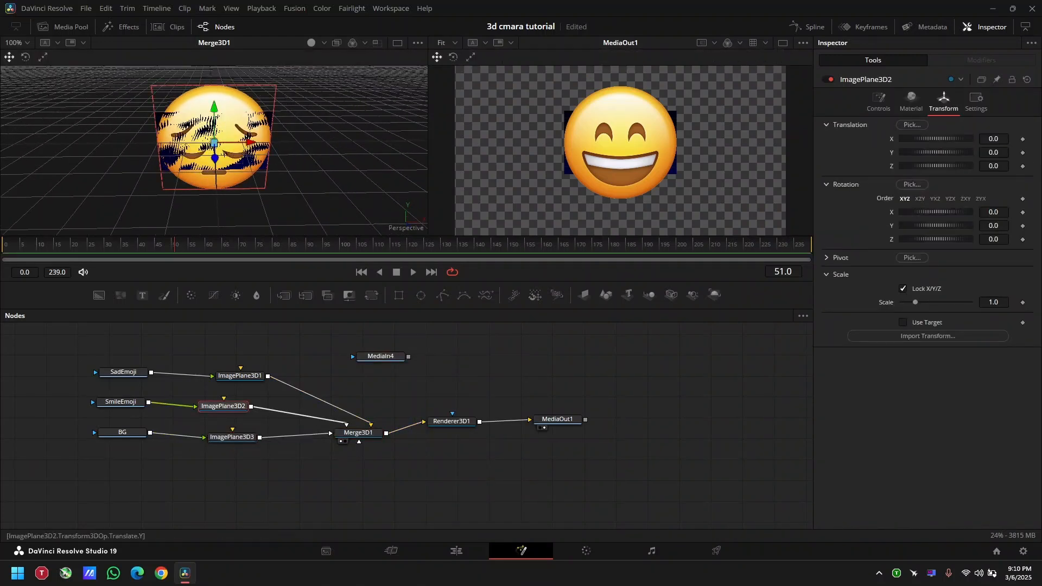
{"action": "left_click_drag", "start_coordinate": [915, 302], "coordinate": [913, 302]}
{"action": "left_click_drag", "start_coordinate": [304, 158], "coordinate": [348, 158]}
{"action": "left_click_drag", "start_coordinate": [242, 154], "coordinate": [286, 173]}
{"action": "left_click", "coordinate": [239, 375]}
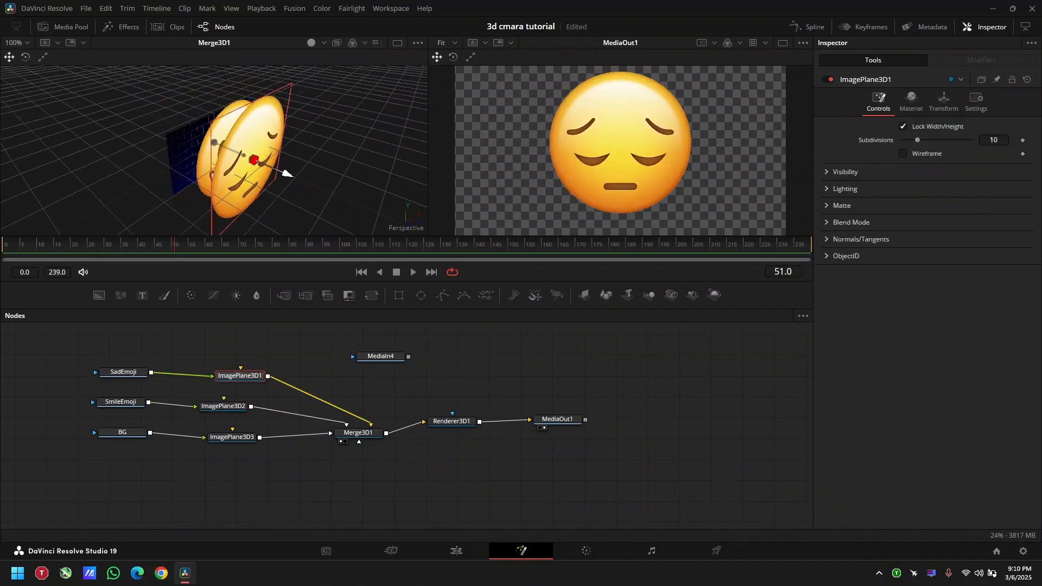
{"action": "left_click", "coordinate": [942, 102]}
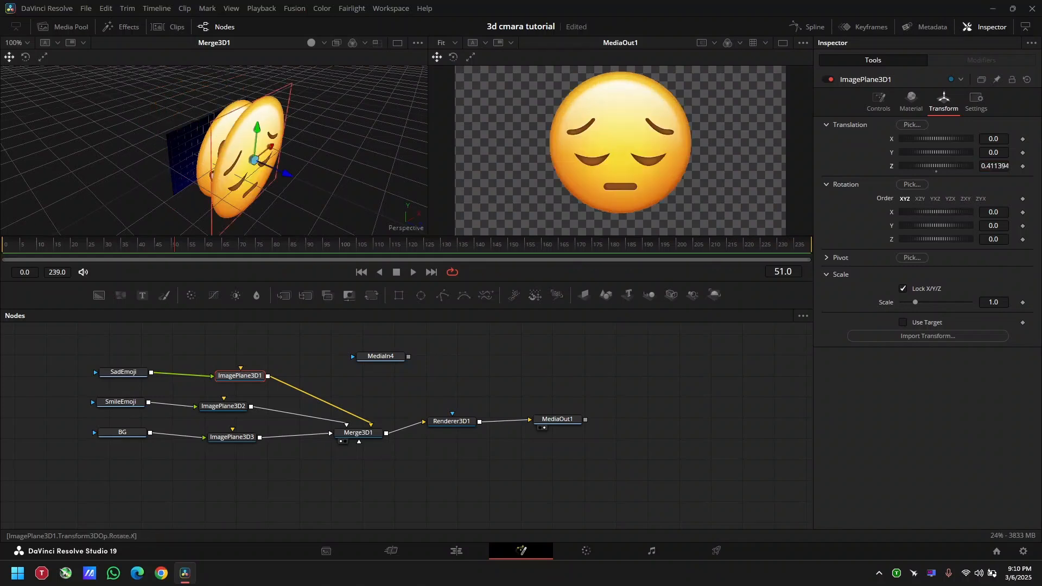
{"action": "left_click_drag", "start_coordinate": [915, 303], "coordinate": [911, 302]}
{"action": "left_click_drag", "start_coordinate": [303, 157], "coordinate": [261, 173]}
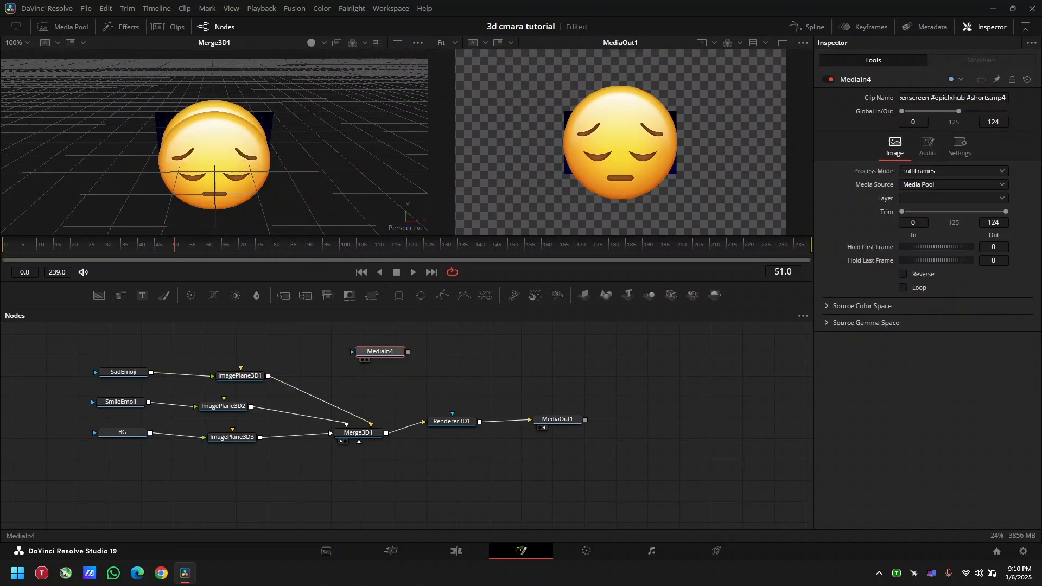
Step: Preview MediaIn4, move it beyond MediaOut1, and lower the Renderer3D1 and MediaOut1 nodes roughly in line with Merge3D1
{"action": "key", "text": "1"}
{"action": "left_click_drag", "start_coordinate": [380, 351], "coordinate": [705, 356]}
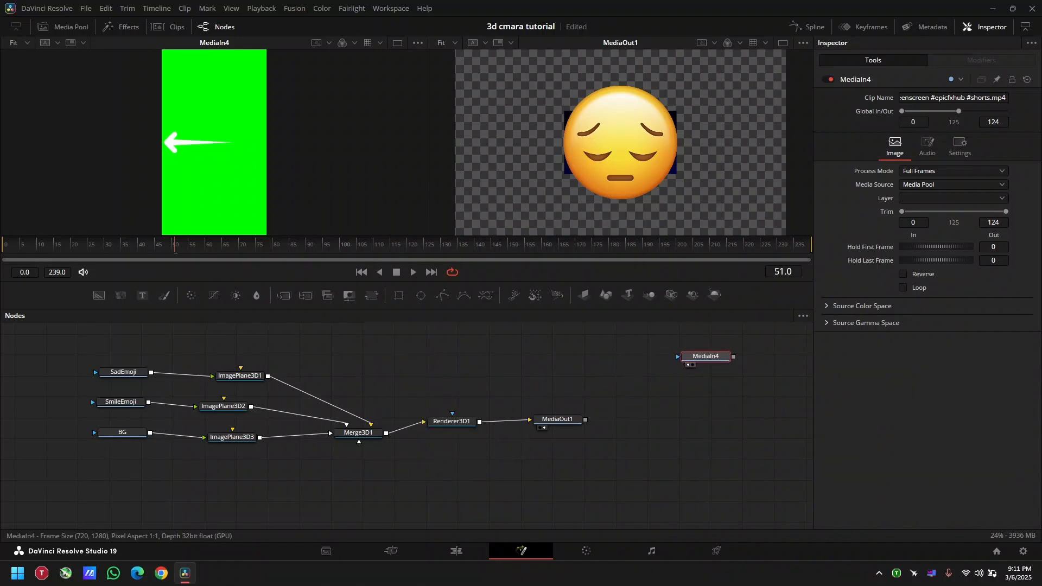
{"action": "left_click_drag", "start_coordinate": [407, 386], "coordinate": [583, 438]}
{"action": "left_click_drag", "start_coordinate": [451, 421], "coordinate": [459, 441]}
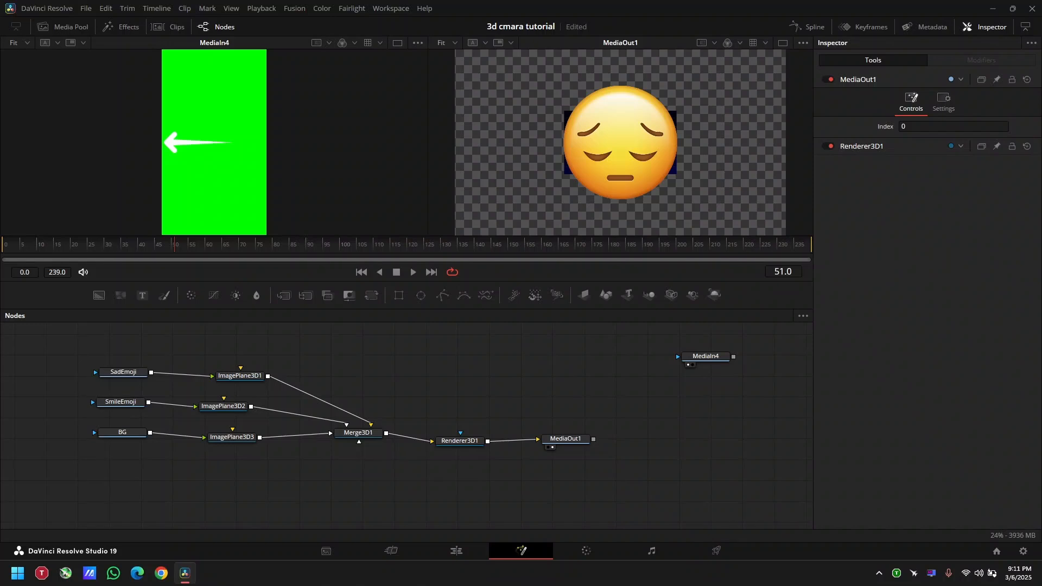
Step: Add a Camera 3D node above Merge3D1 and connect its output to Merge3D1
{"action": "key", "text": "shift+space"}
{"action": "type", "text": "cam"}
{"action": "key", "text": "Return"}
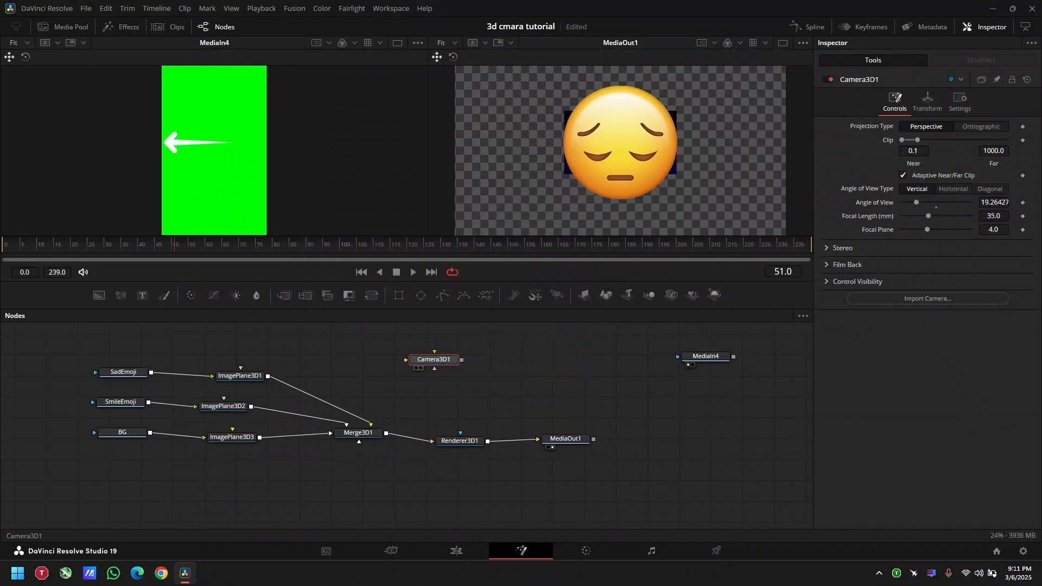
{"action": "left_click_drag", "start_coordinate": [416, 364], "coordinate": [375, 424]}
Step: Show Merge3D1 in the first viewer and pull Camera3D1 back in front of the planes to Z 1.19128
{"action": "left_click", "coordinate": [358, 433]}
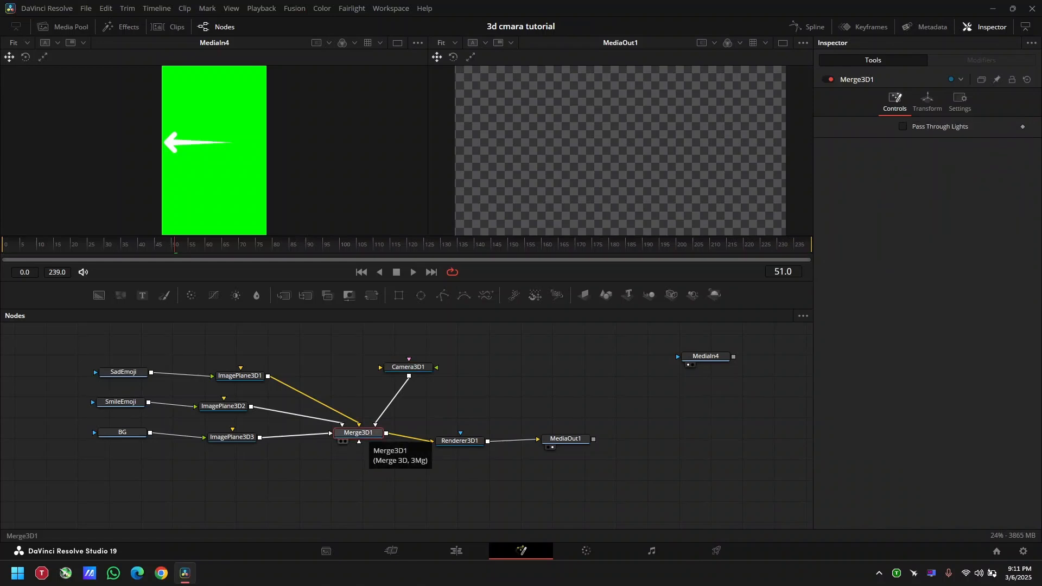
{"action": "key", "text": "1"}
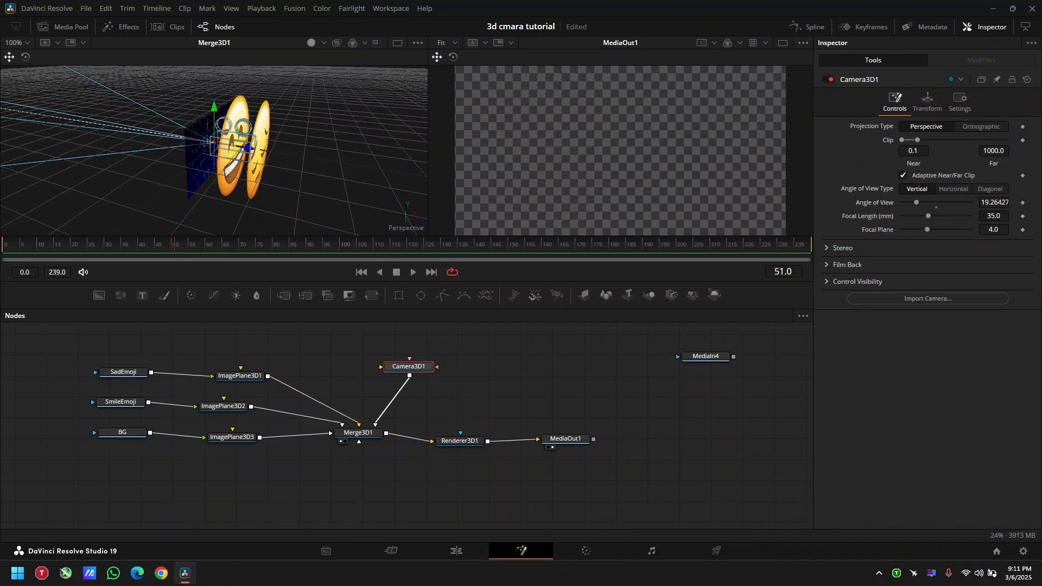
{"action": "left_click_drag", "start_coordinate": [247, 147], "coordinate": [337, 216]}
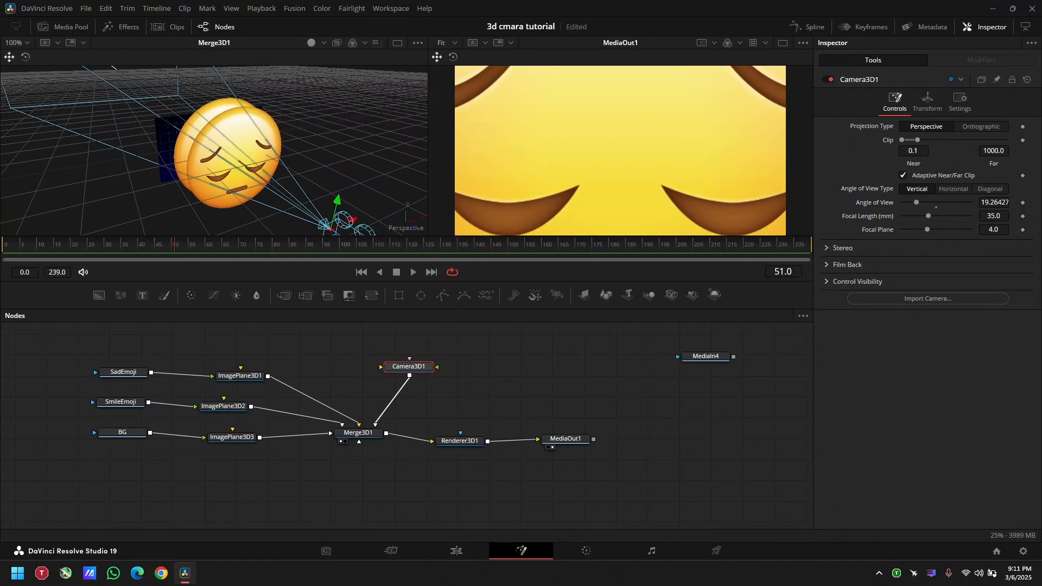
Step: Scale ImagePlane3D1 down to 0.102 and ImagePlane3D2 to 0.156
{"action": "left_click", "coordinate": [239, 161]}
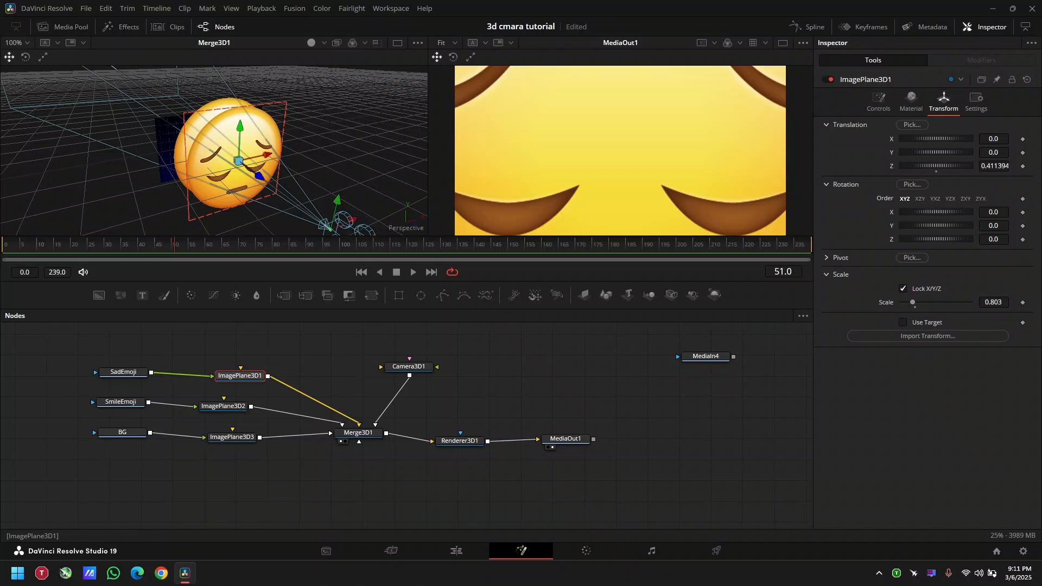
{"action": "left_click_drag", "start_coordinate": [993, 301], "coordinate": [955, 302]}
{"action": "left_click", "coordinate": [223, 406]}
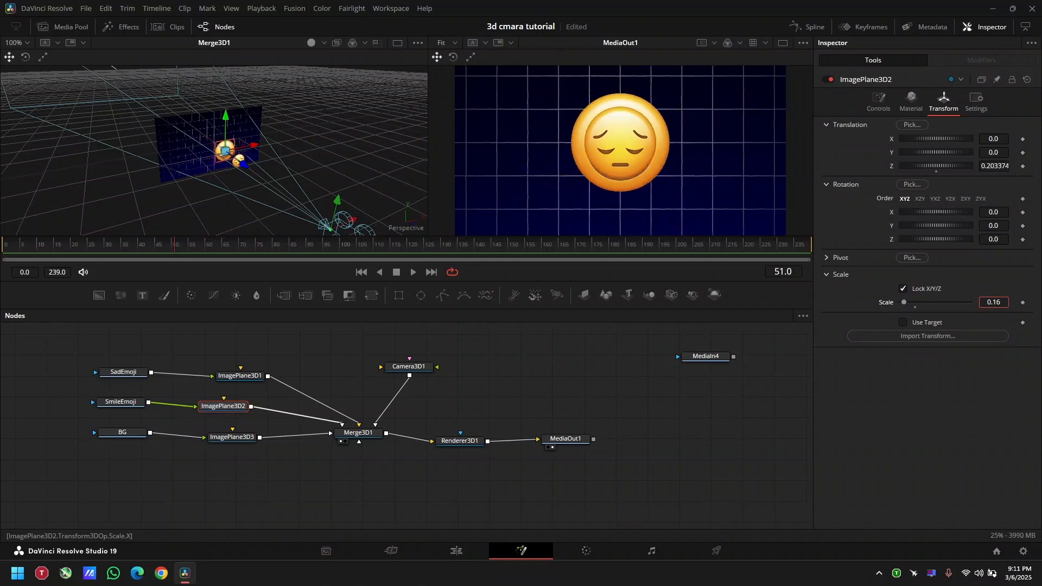
{"action": "scroll", "coordinate": [718, 137], "scroll_direction": "down", "scroll_amount": 1}
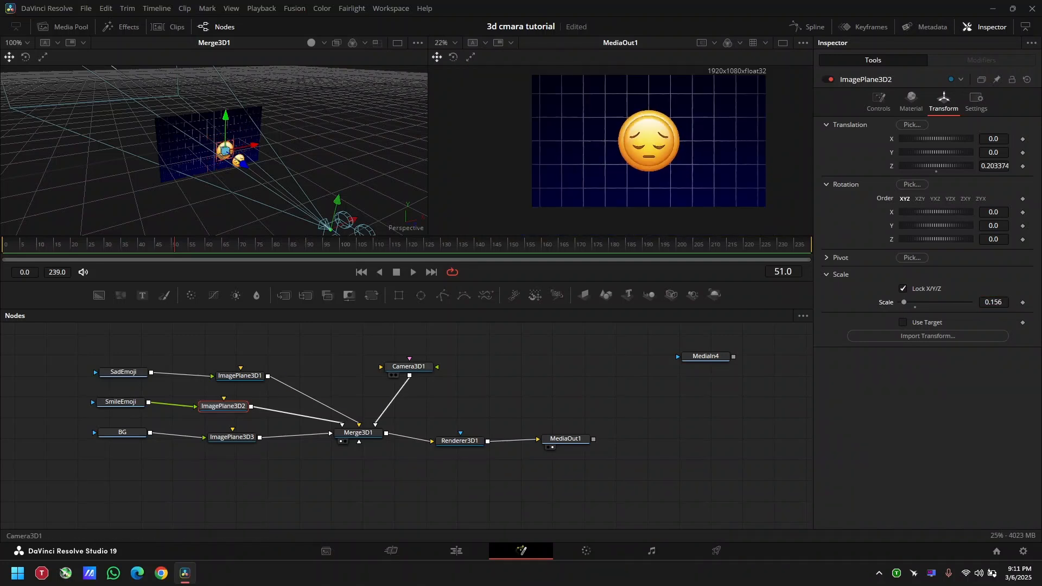
Step: Set Camera3D1's Z translation to 1.59128 and shift its node aside in the node graph
{"action": "left_click", "coordinate": [408, 366]}
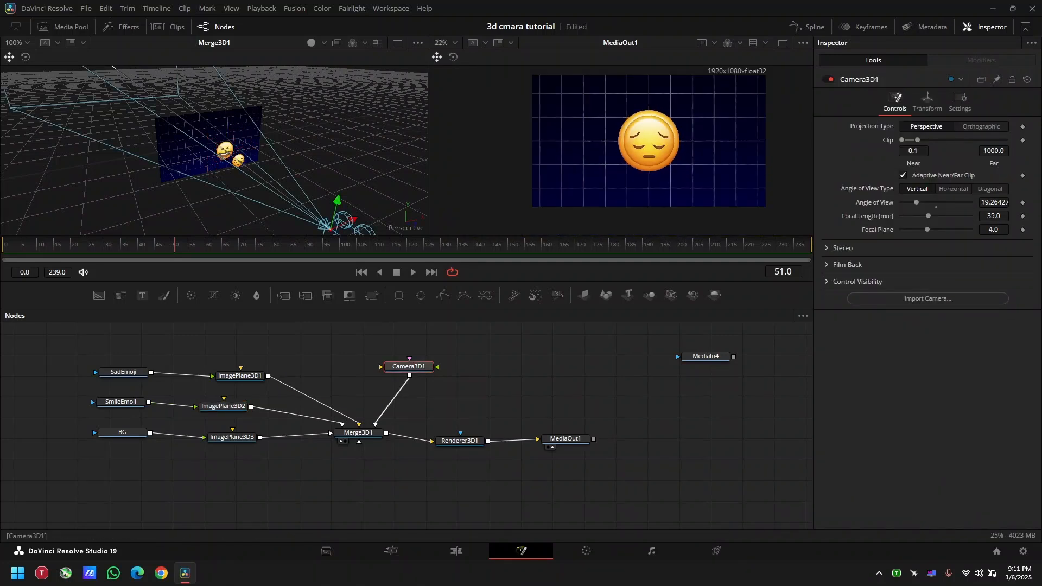
{"action": "left_click", "coordinate": [927, 100]}
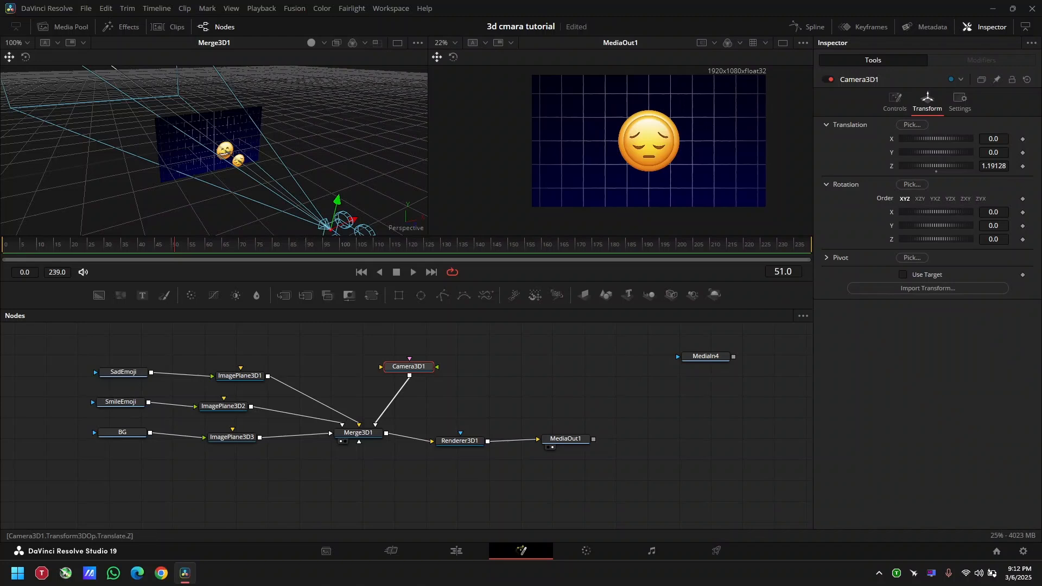
{"action": "mouse_move", "coordinate": [994, 165]}
{"action": "left_mouse_down"}
{"action": "mouse_move", "coordinate": [1036, 165]}
{"action": "mouse_move", "coordinate": [1004, 166]}
{"action": "left_mouse_up"}
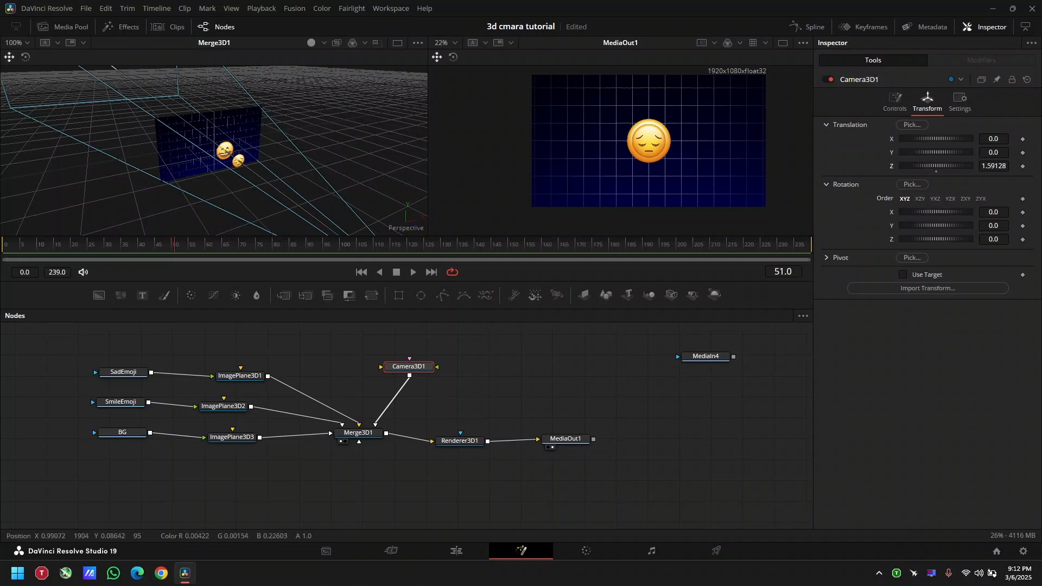
{"action": "left_click_drag", "start_coordinate": [409, 366], "coordinate": [437, 375]}
Step: Copy ImagePlane3D2's Z translation to ImagePlane3D1 so both emoji planes sit at Z 0.203374
{"action": "left_click", "coordinate": [240, 376]}
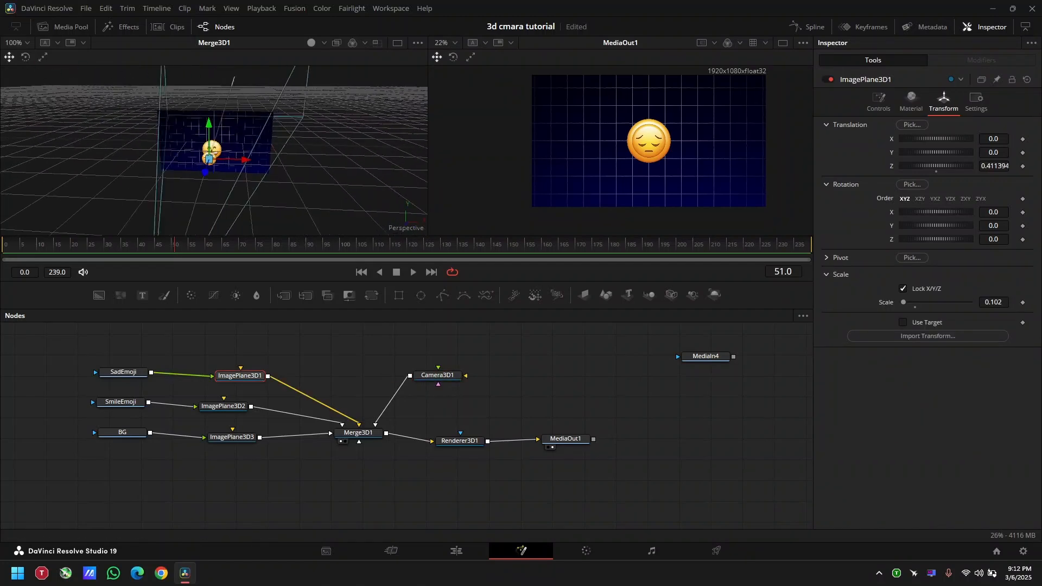
{"action": "mouse_move", "coordinate": [239, 171]}
{"action": "left_mouse_down"}
{"action": "mouse_move", "coordinate": [190, 160]}
{"action": "mouse_move", "coordinate": [244, 176]}
{"action": "left_mouse_up"}
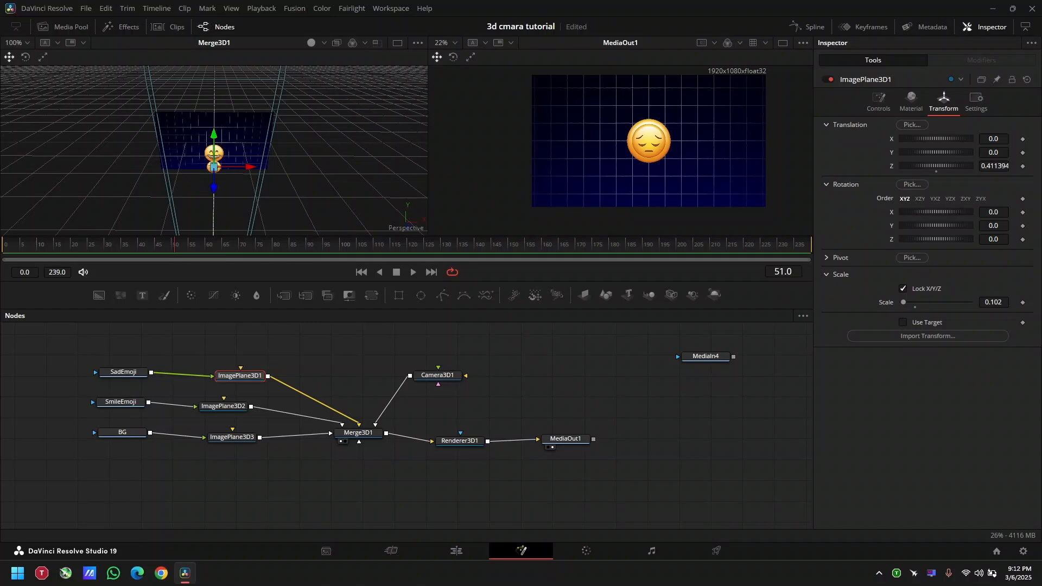
{"action": "left_click", "coordinate": [223, 406]}
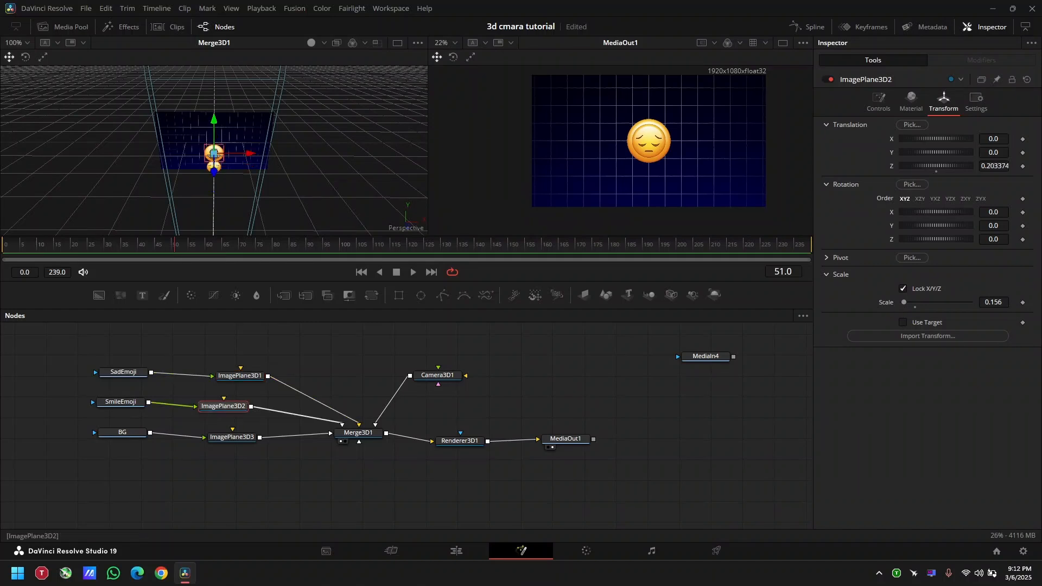
{"action": "double_click", "coordinate": [992, 166]}
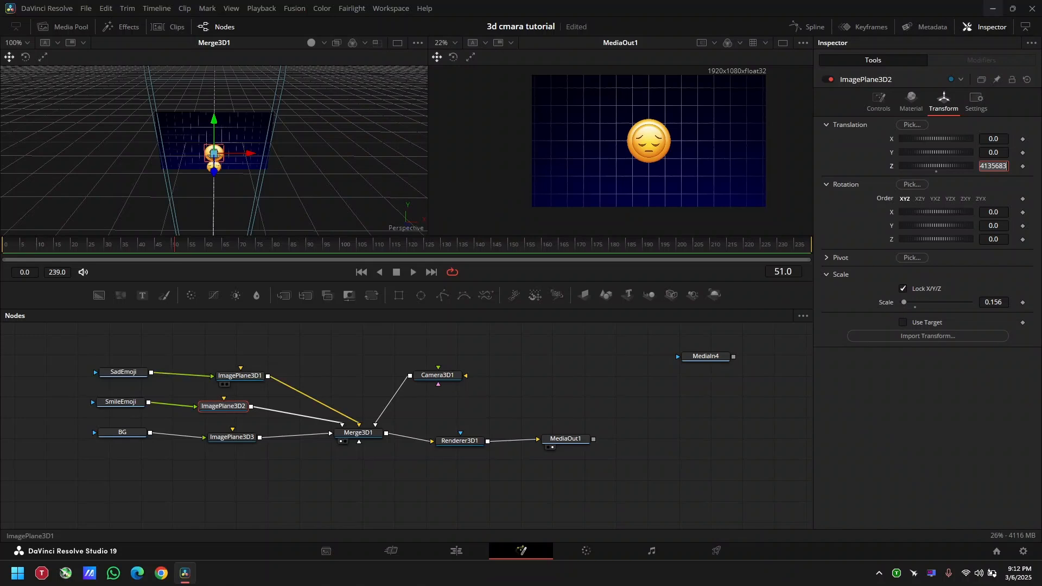
{"action": "left_click", "coordinate": [240, 375]}
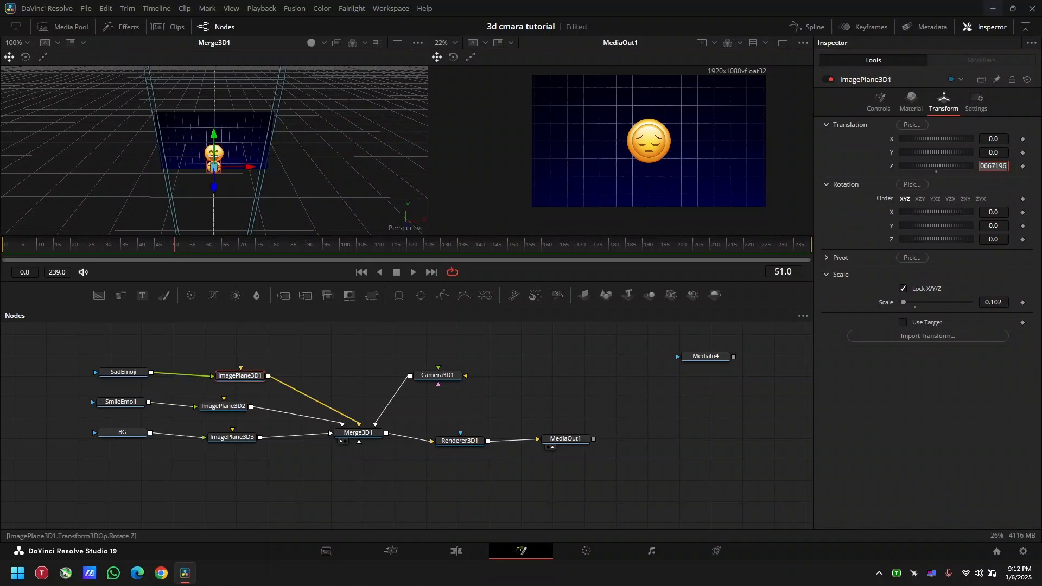
{"action": "key", "text": "Return"}
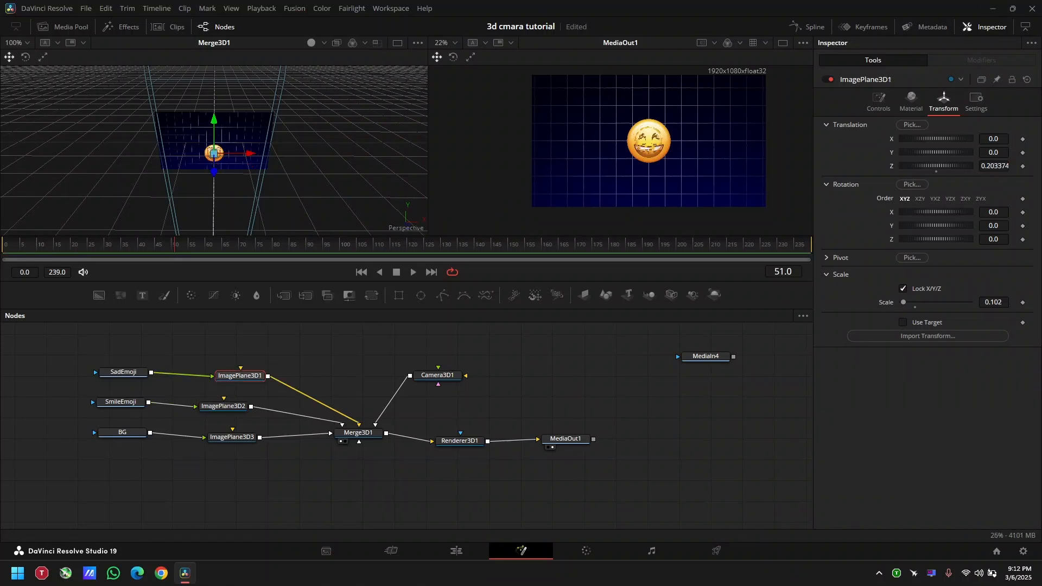
Step: Place ImagePlane3D1 at X -0.258 and ImagePlane3D2 at X 0.197, and set ImagePlane3D1's scale to 0.156
{"action": "left_click_drag", "start_coordinate": [214, 151], "coordinate": [242, 151]}
{"action": "left_click", "coordinate": [222, 154]}
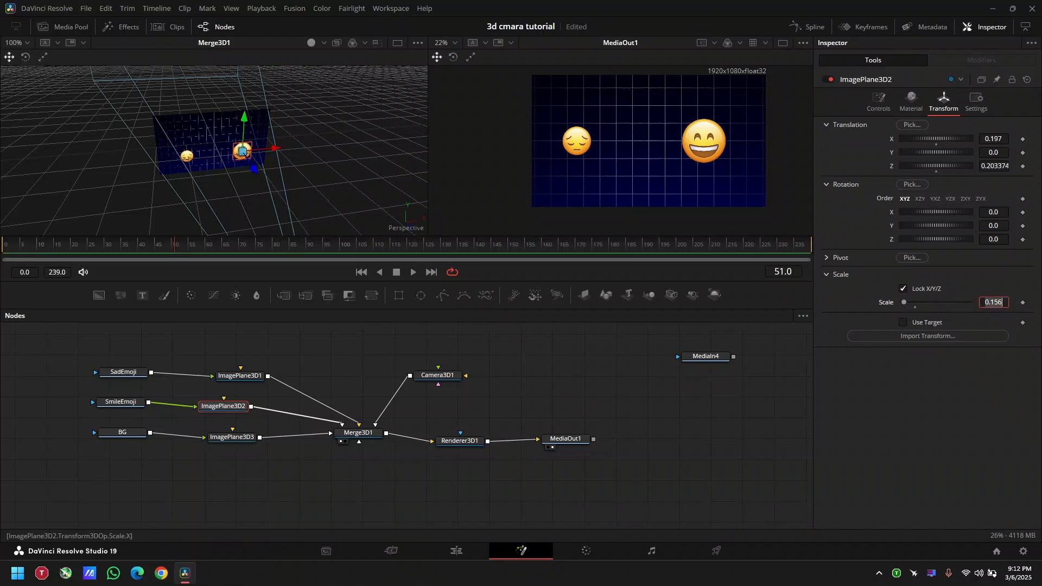
{"action": "left_click", "coordinate": [239, 376]}
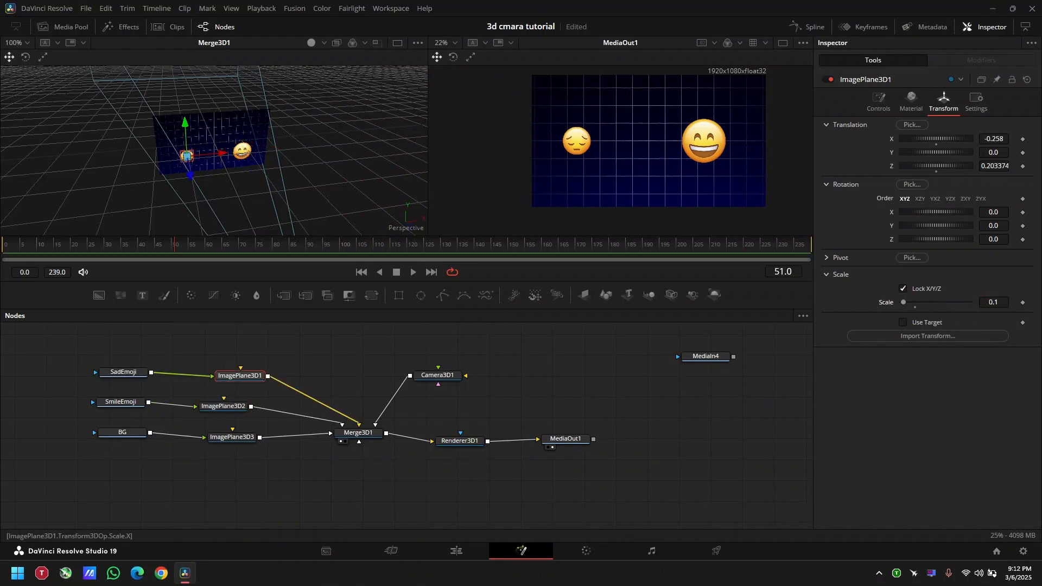
{"action": "double_click", "coordinate": [992, 302]}
{"action": "type", "text": "0.156"}
{"action": "key", "text": "Return"}
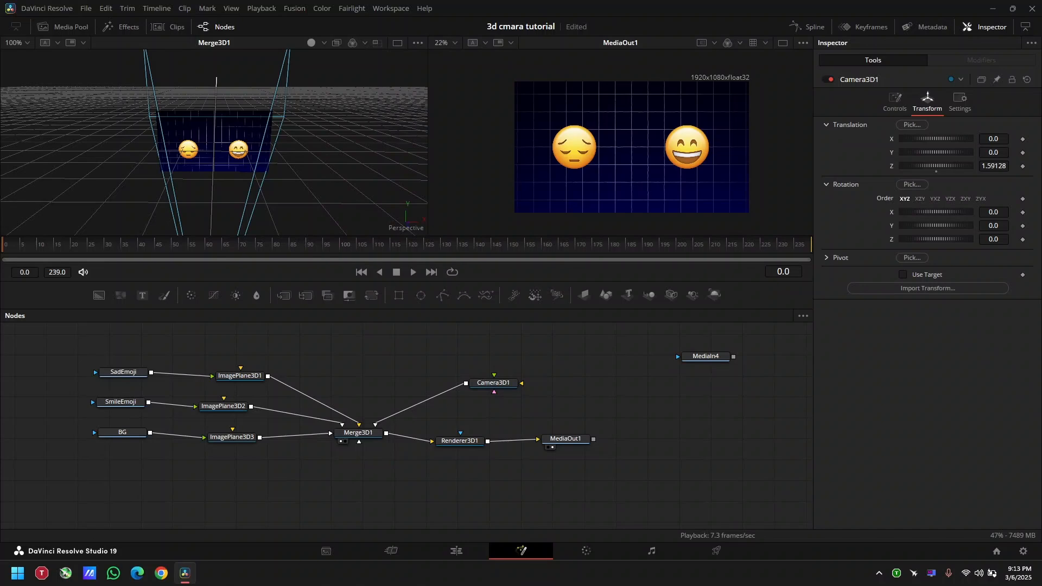
Step: Add a Text+ node and an Image Plane 3D node above the SadEmoji row in the node graph
{"action": "left_click_drag", "start_coordinate": [143, 294], "coordinate": [131, 349]}
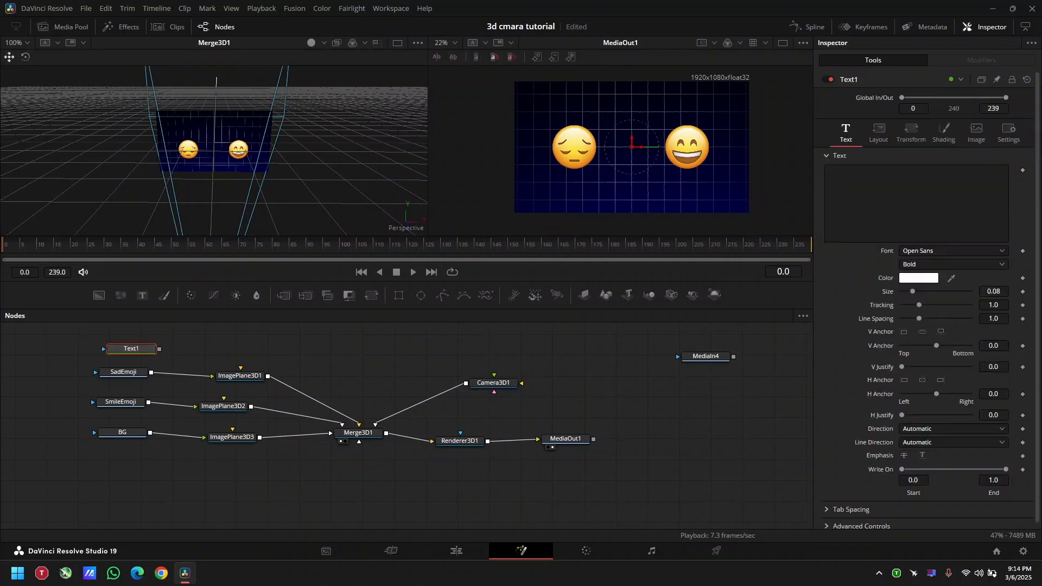
{"action": "mouse_move", "coordinate": [239, 375]}
{"action": "left_mouse_down"}
{"action": "mouse_move", "coordinate": [232, 361]}
{"action": "mouse_move", "coordinate": [227, 375]}
{"action": "left_mouse_up"}
{"action": "left_click_drag", "start_coordinate": [584, 295], "coordinate": [225, 348]}
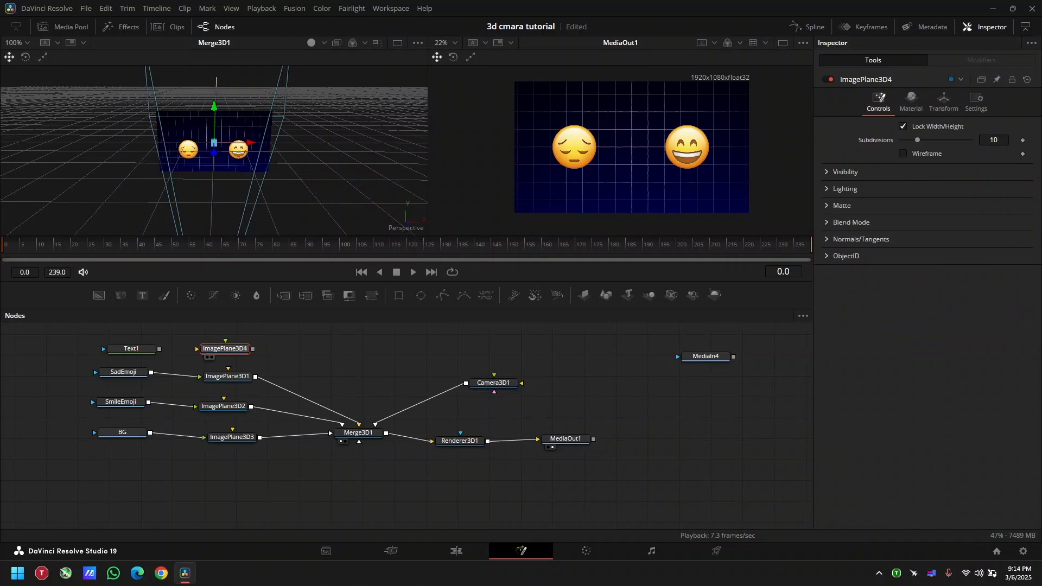
{"action": "key", "text": "shift+space"}
{"action": "type", "text": "came"}
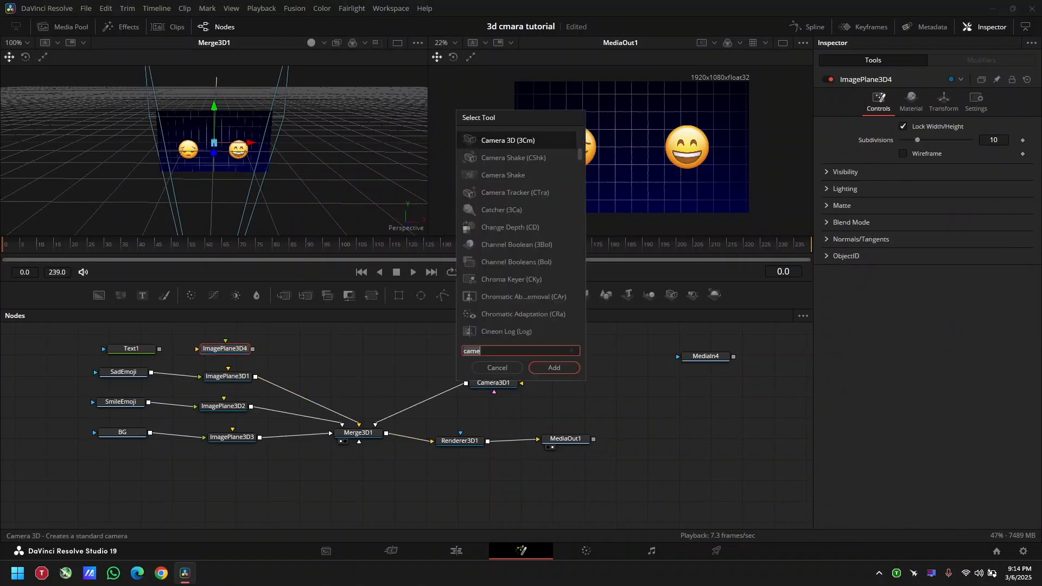
{"action": "key", "text": "BackSpace"}
{"action": "key", "text": "BackSpace"}
{"action": "key", "text": "BackSpace"}
{"action": "key", "text": "BackSpace"}
{"action": "type", "text": "text"}
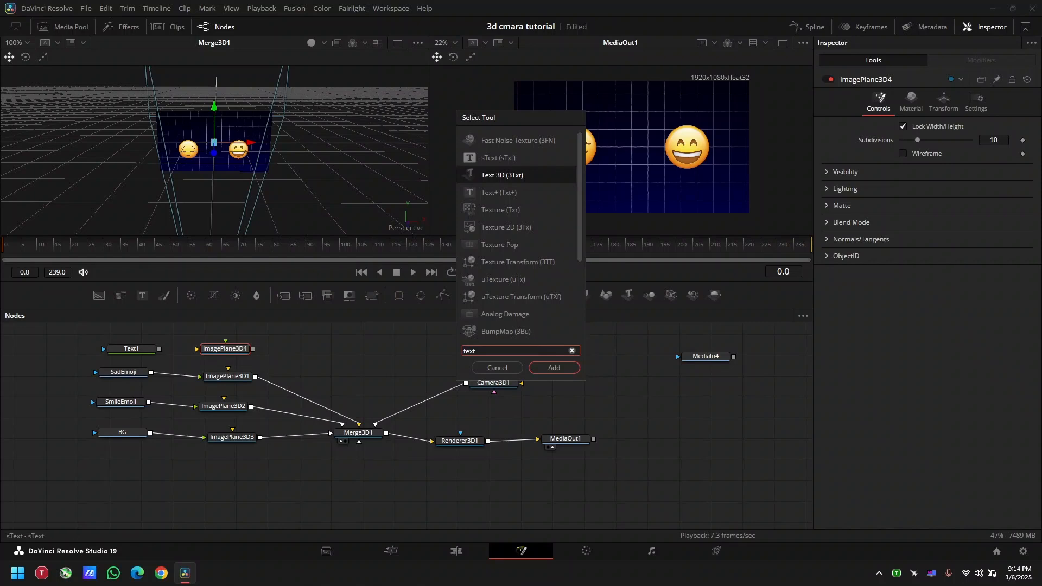
{"action": "left_click", "coordinate": [496, 367]}
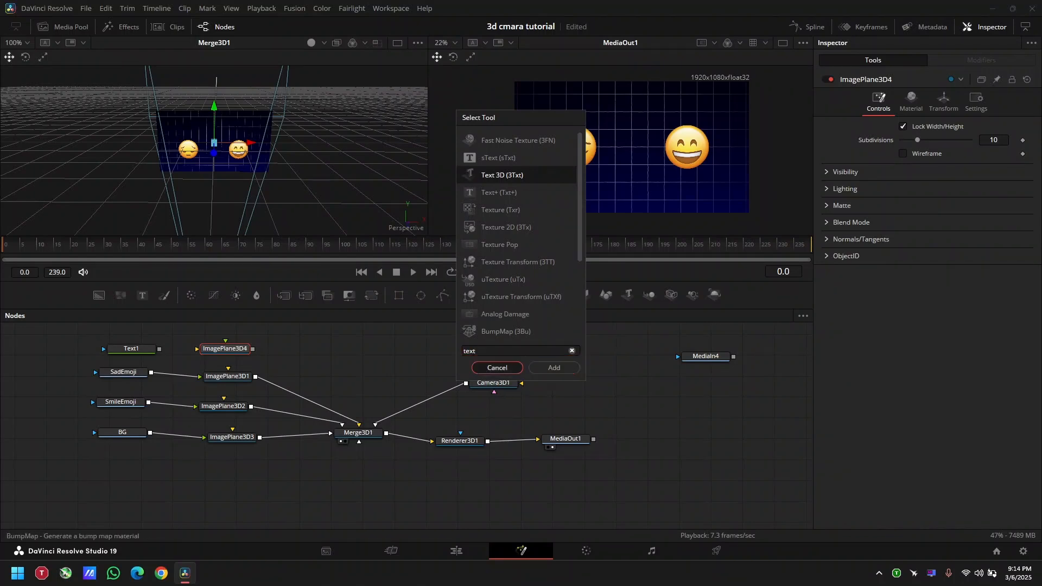
Step: Connect Text1 to ImagePlane3D4 and feed ImagePlane3D4 into Merge3D1
{"action": "left_click", "coordinate": [131, 348]}
{"action": "scroll", "coordinate": [926, 245], "scroll_direction": "down", "scroll_amount": 1}
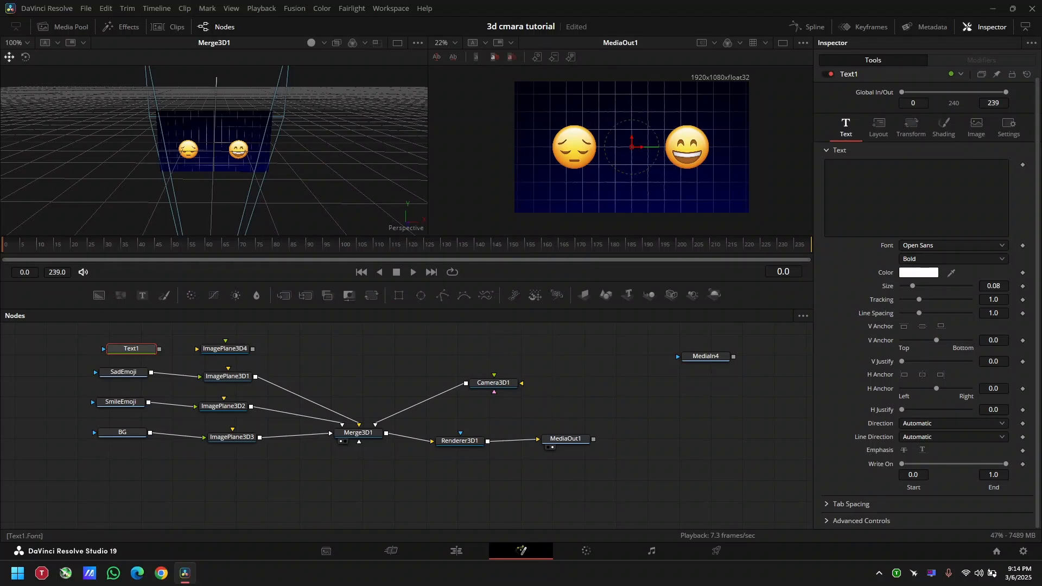
{"action": "left_click", "coordinate": [909, 127]}
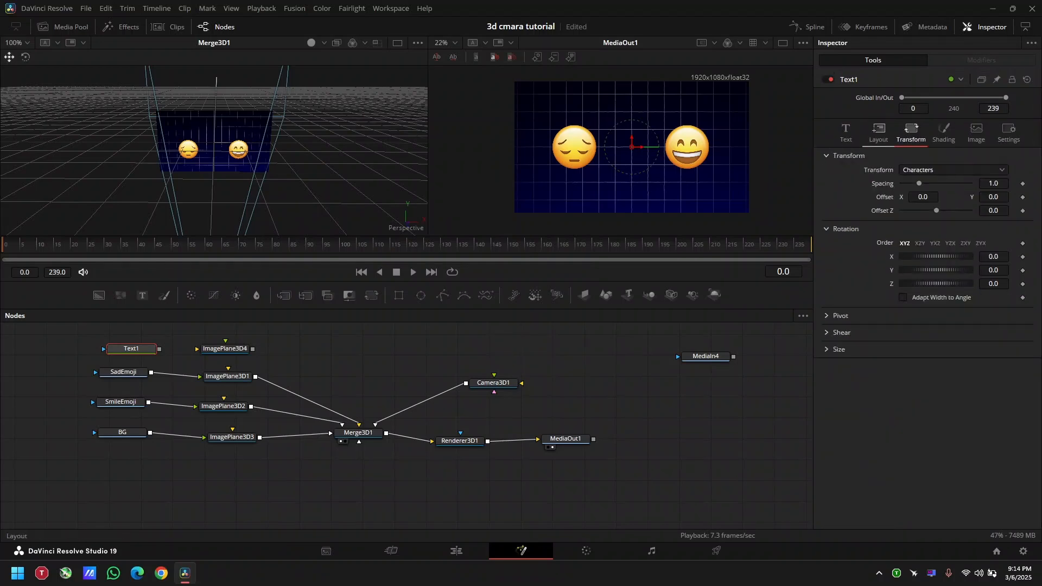
{"action": "left_click", "coordinate": [845, 131]}
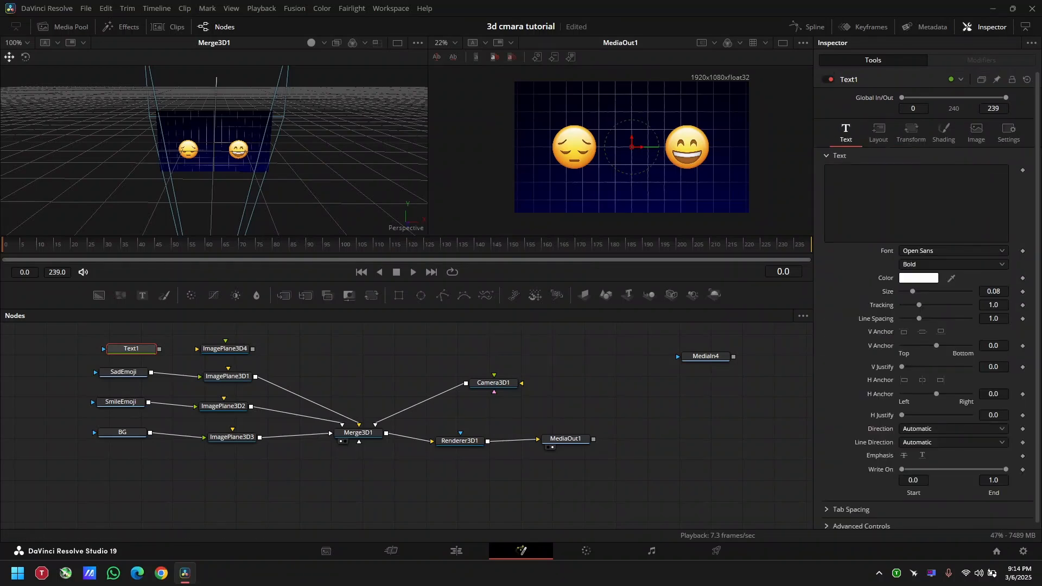
{"action": "scroll", "coordinate": [406, 413], "scroll_direction": "up", "scroll_amount": 1}
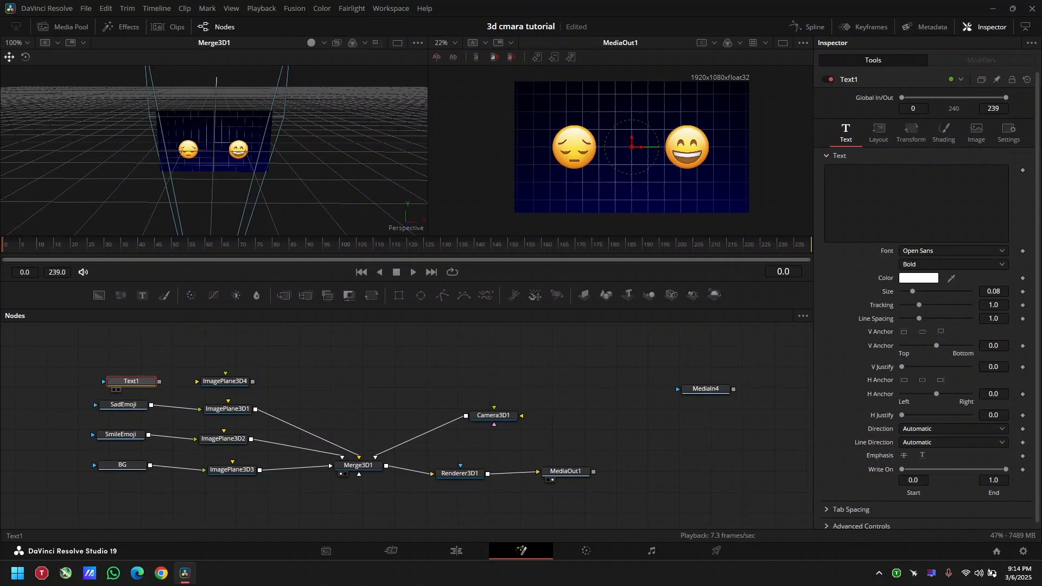
{"action": "left_click_drag", "start_coordinate": [141, 381], "coordinate": [130, 377]}
{"action": "left_click_drag", "start_coordinate": [197, 392], "coordinate": [369, 465]}
{"action": "left_click_drag", "start_coordinate": [121, 377], "coordinate": [124, 379]}
{"action": "left_click", "coordinate": [224, 381]}
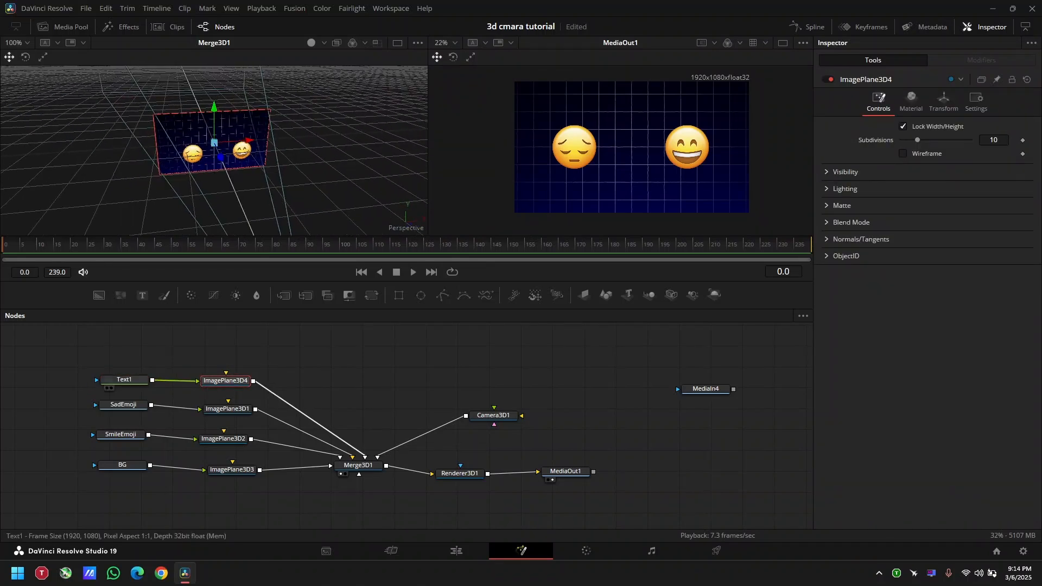
Step: Enter EMOTIONS as the text of the Text1 node
{"action": "left_click", "coordinate": [125, 380]}
{"action": "left_click", "coordinate": [915, 203]}
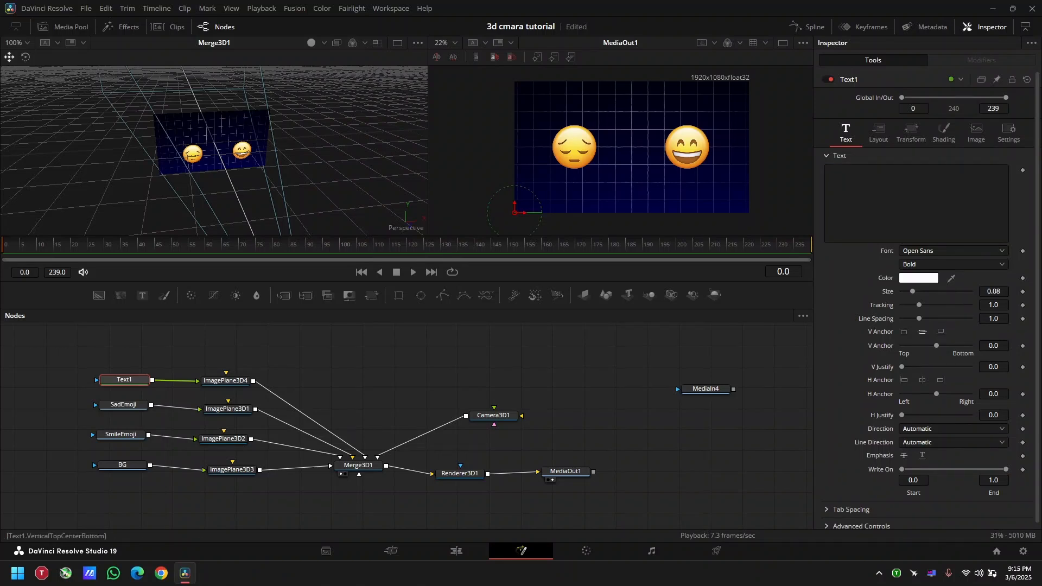
{"action": "type", "text": "EMOTIONS"}
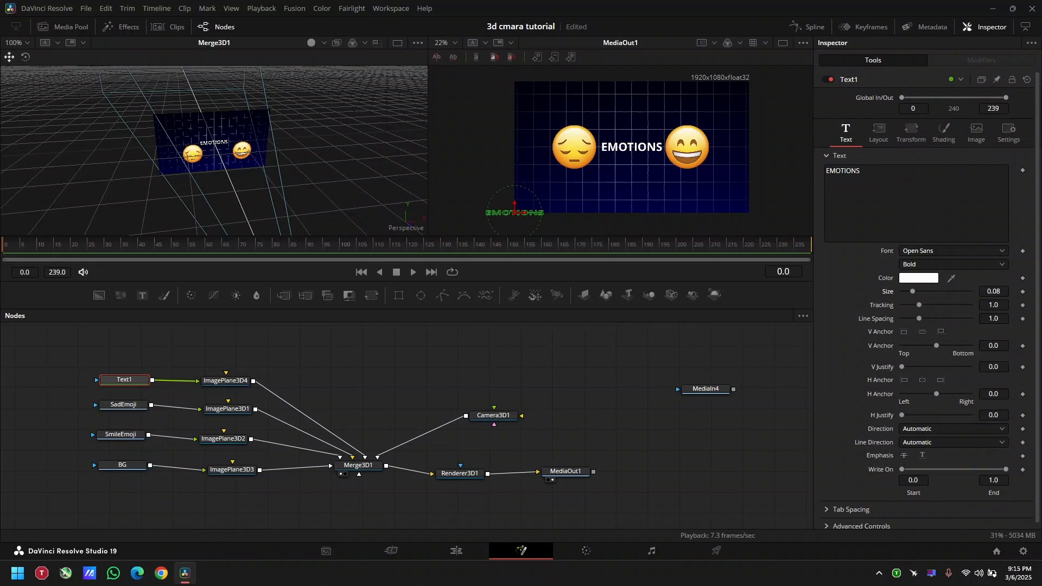
Step: Move ImagePlane3D4 forward from the background along the Z axis to 0.260604
{"action": "left_click_drag", "start_coordinate": [179, 152], "coordinate": [282, 152]}
{"action": "scroll", "coordinate": [213, 142], "scroll_direction": "up", "scroll_amount": 5}
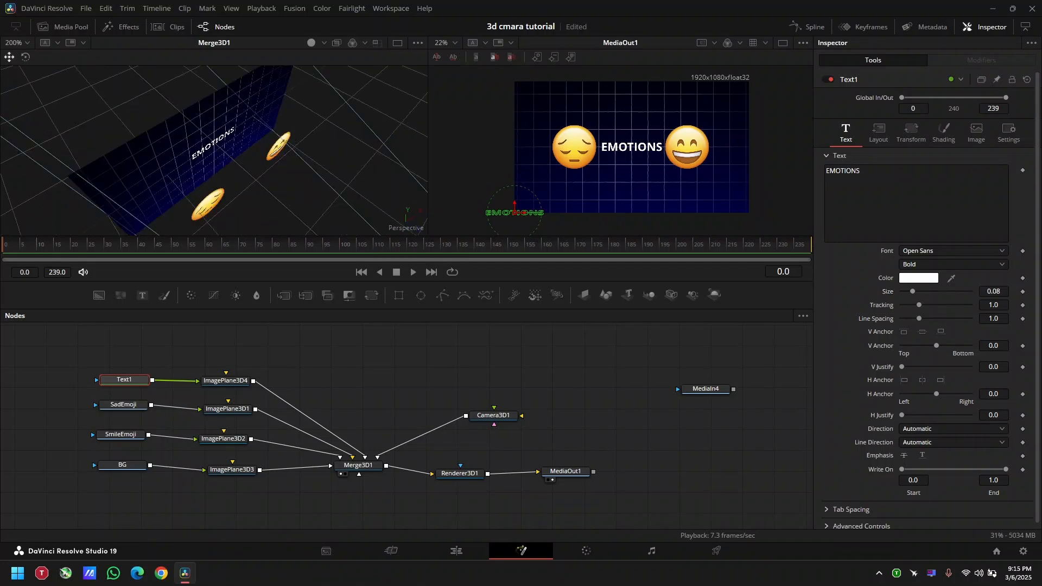
{"action": "left_click", "coordinate": [225, 380]}
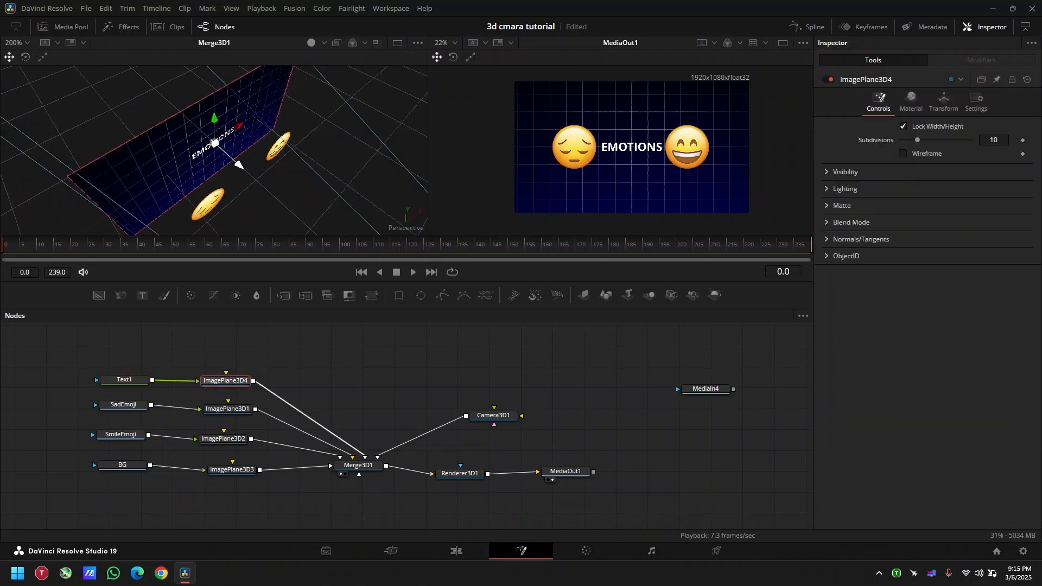
{"action": "left_click_drag", "start_coordinate": [215, 143], "coordinate": [303, 167]}
{"action": "mouse_move", "coordinate": [303, 167]}
{"action": "left_mouse_down"}
{"action": "mouse_move", "coordinate": [239, 147]}
{"action": "mouse_move", "coordinate": [179, 149]}
{"action": "mouse_move", "coordinate": [274, 138]}
{"action": "mouse_move", "coordinate": [222, 145]}
{"action": "left_mouse_up"}
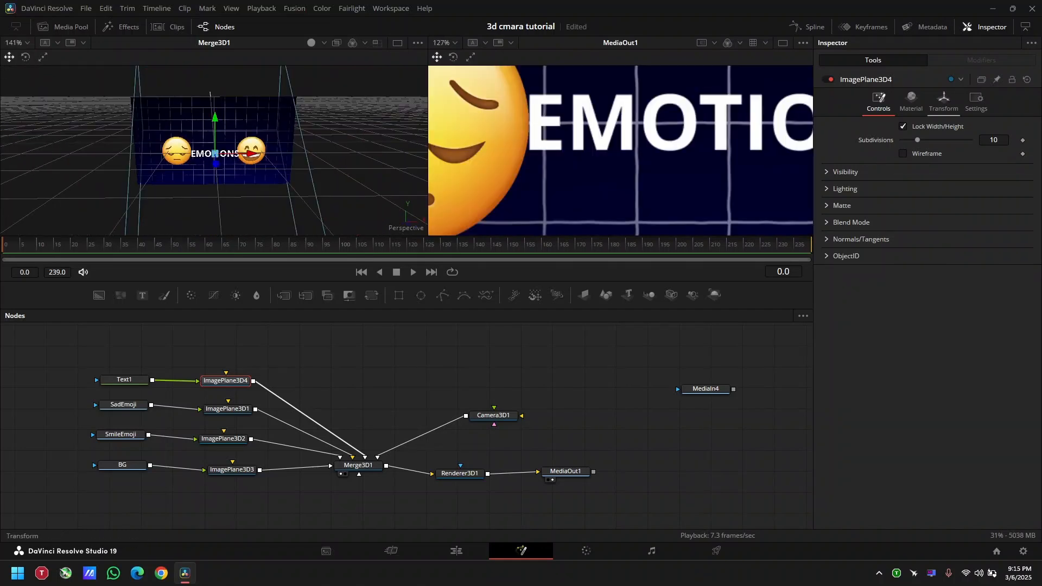
Step: Fit the rendered output in its viewer and raise ImagePlane3D4 to Y 0.141, above the emoji
{"action": "left_click", "coordinate": [943, 101]}
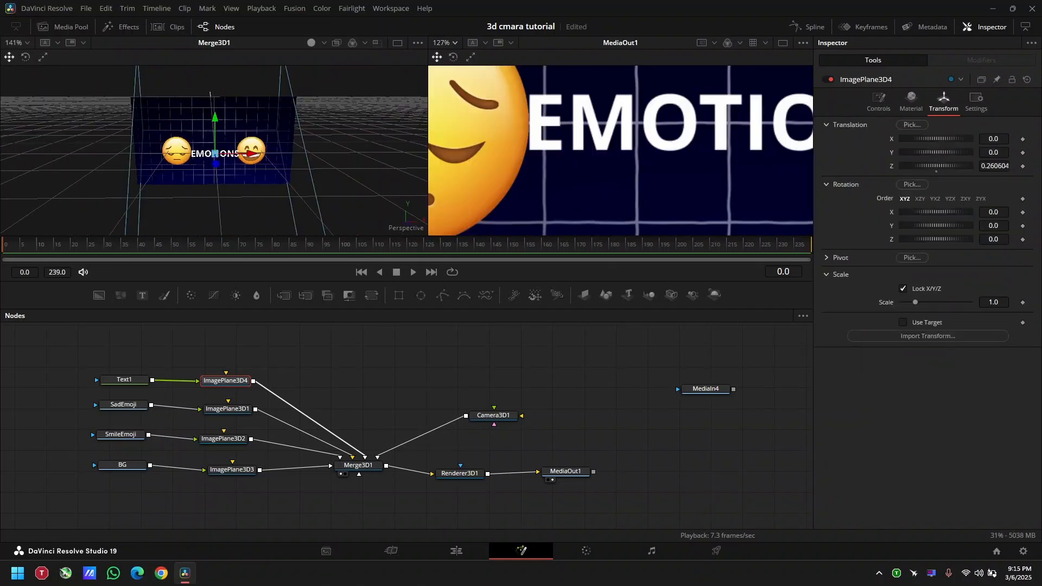
{"action": "left_click", "coordinate": [445, 42]}
{"action": "left_click", "coordinate": [442, 56]}
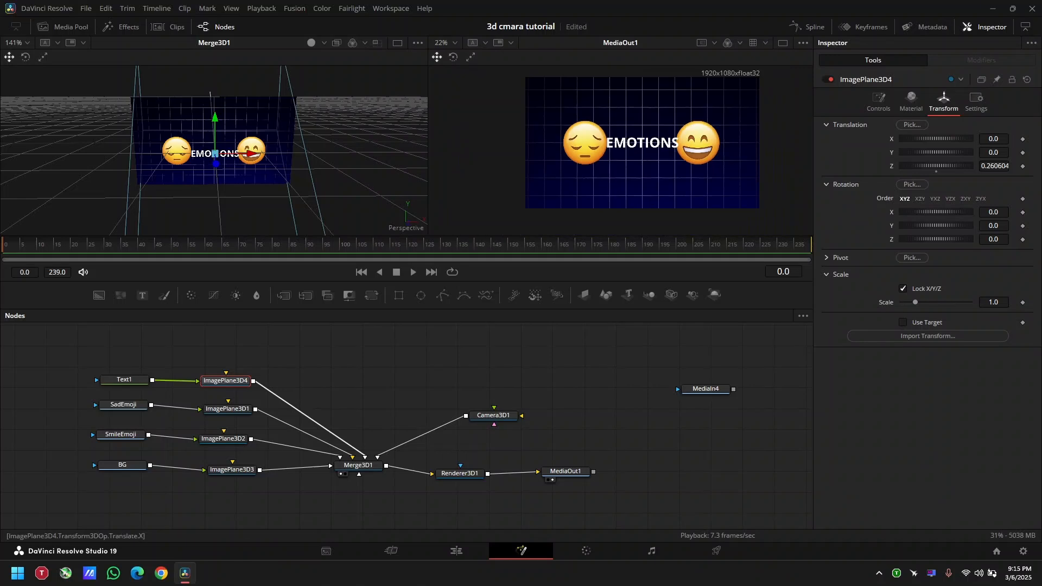
{"action": "left_click_drag", "start_coordinate": [993, 152], "coordinate": [1030, 152]}
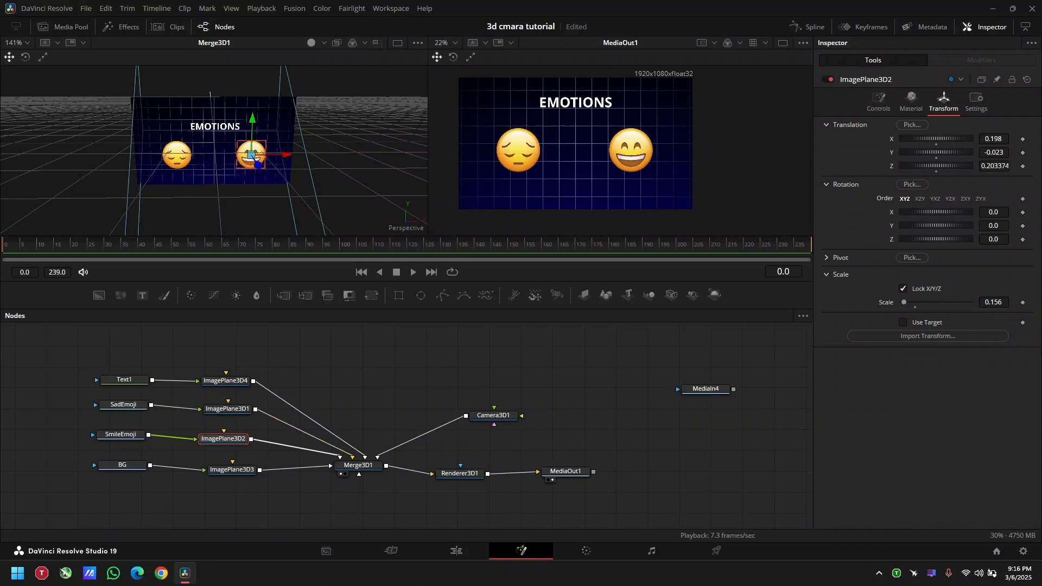
Step: Style the EMOTIONS text with the Neue Haas Grotesk Text Pro font in Black at size 0.1224
{"action": "left_click", "coordinate": [124, 379]}
{"action": "left_click", "coordinate": [952, 251]}
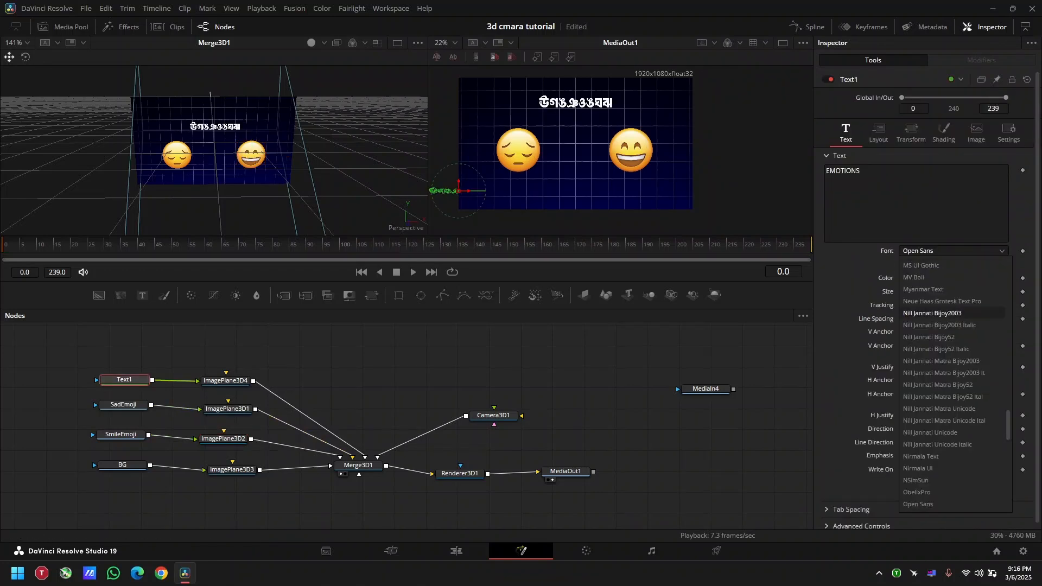
{"action": "left_click", "coordinate": [941, 301]}
{"action": "left_click", "coordinate": [952, 265]}
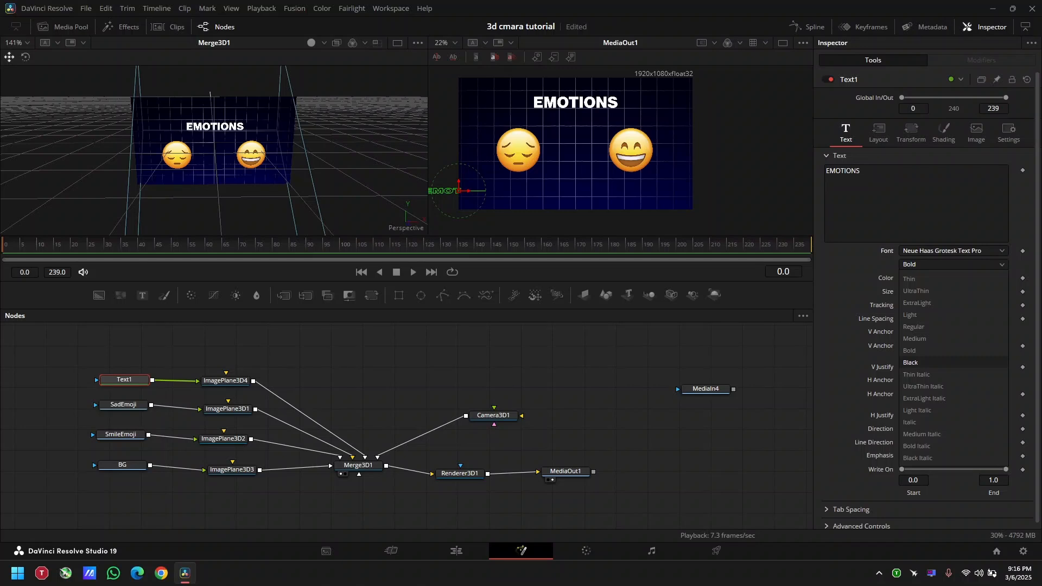
{"action": "left_click", "coordinate": [922, 363]}
{"action": "left_click_drag", "start_coordinate": [912, 291], "coordinate": [918, 291]}
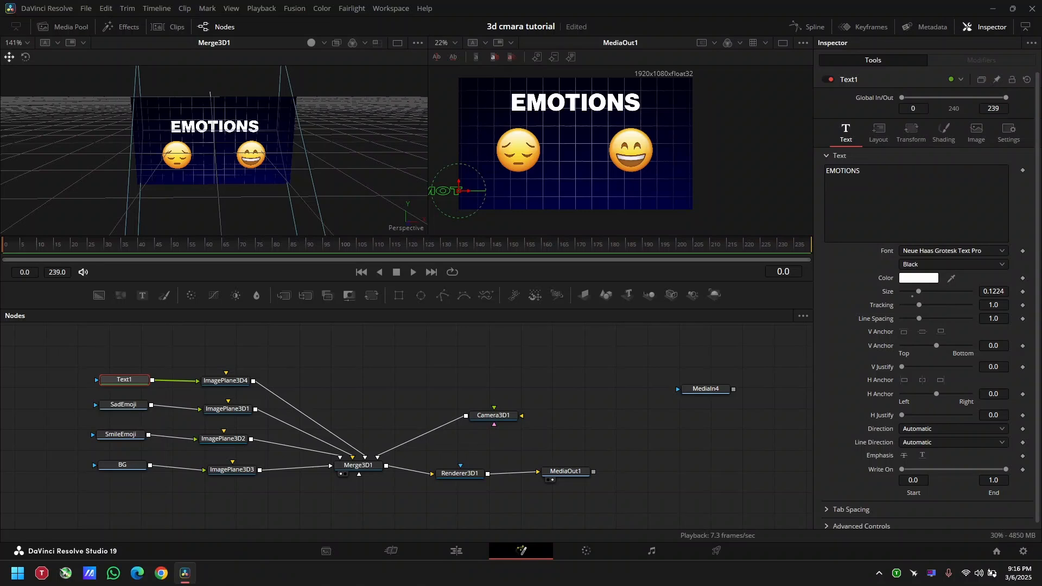
Step: Add two more Text+ nodes and two more Image Plane 3D nodes above the Text1 row
{"action": "left_click_drag", "start_coordinate": [214, 150], "coordinate": [210, 179]}
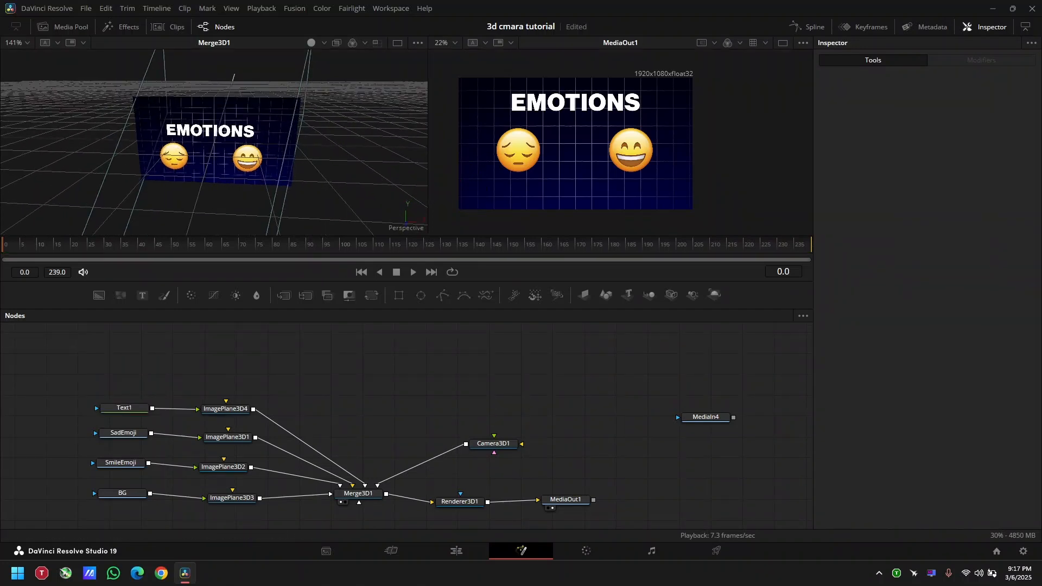
{"action": "left_click", "coordinate": [142, 295]}
{"action": "left_click", "coordinate": [142, 295]}
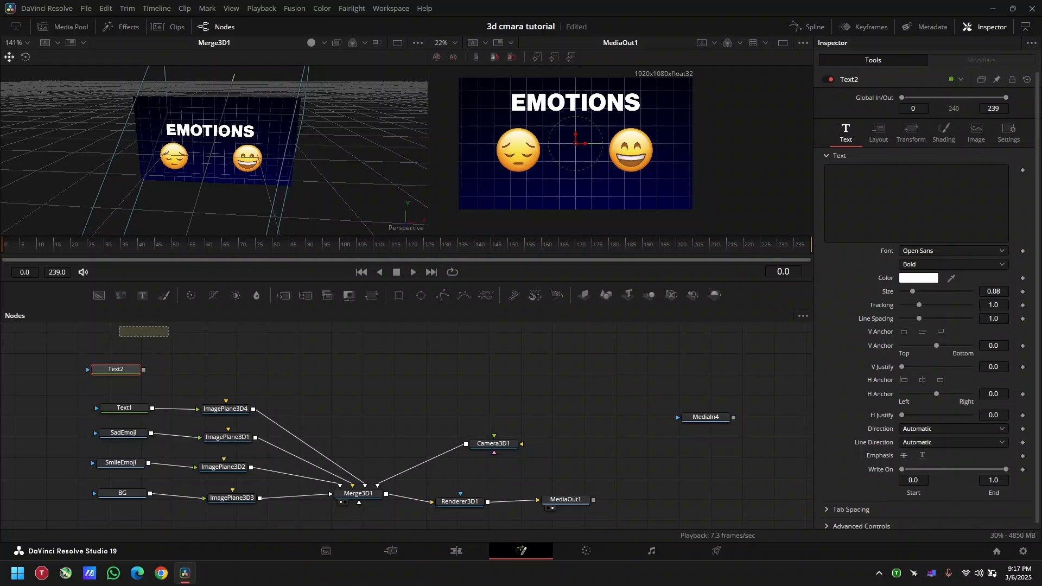
{"action": "left_click_drag", "start_coordinate": [584, 294], "coordinate": [243, 358]}
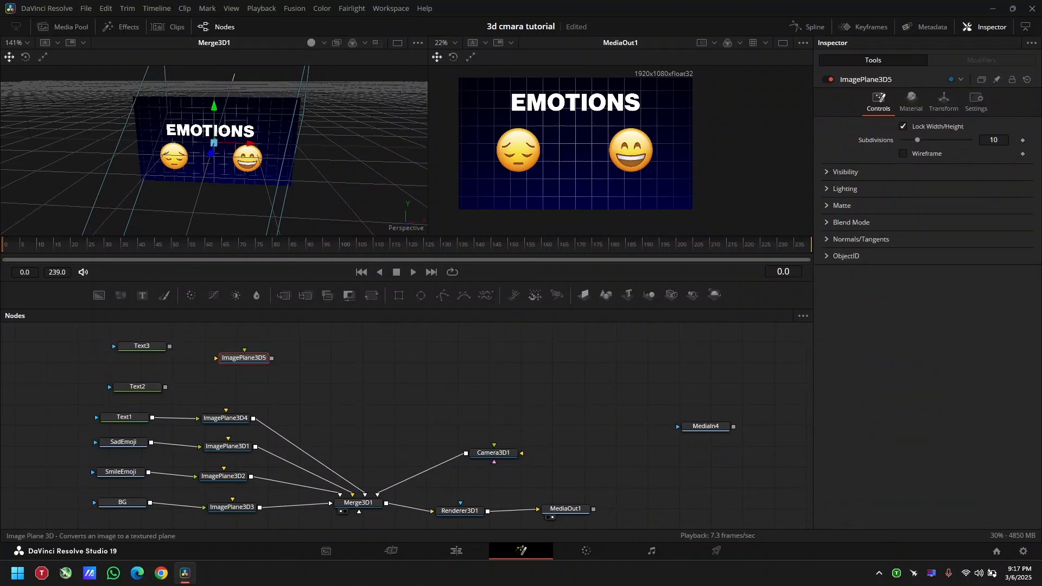
{"action": "left_click_drag", "start_coordinate": [583, 295], "coordinate": [237, 389]}
Step: Connect Text2 to ImagePlane3D6 and Text3 to ImagePlane3D5, and feed both image planes into Merge3D1
{"action": "left_click_drag", "start_coordinate": [165, 387], "coordinate": [210, 390]}
{"action": "left_click_drag", "start_coordinate": [169, 345], "coordinate": [369, 497]}
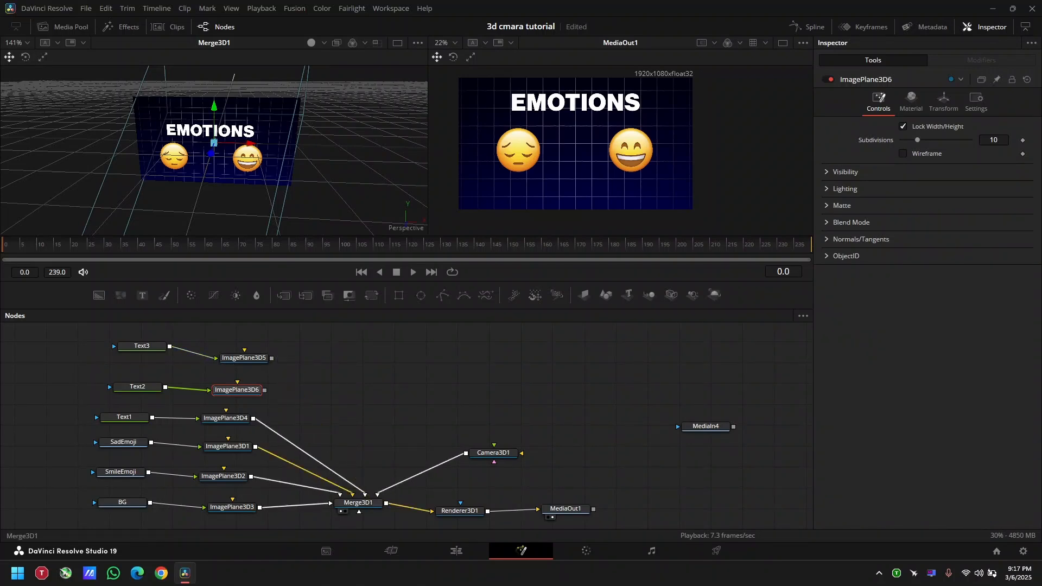
{"action": "left_click_drag", "start_coordinate": [274, 358], "coordinate": [359, 500]}
{"action": "left_click_drag", "start_coordinate": [265, 390], "coordinate": [359, 500]}
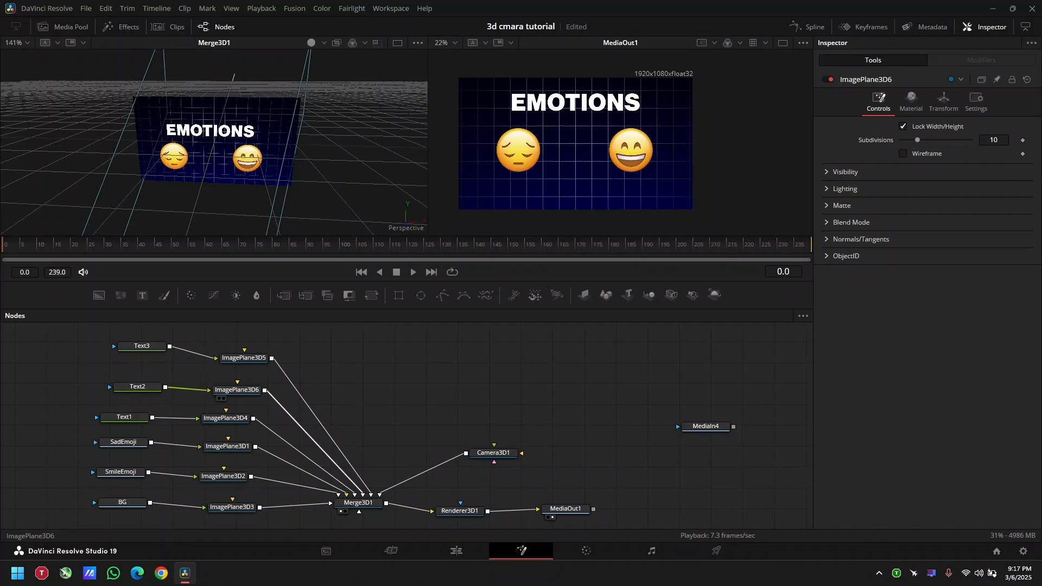
Step: Enter SAD as Text2's text and HAPPY as Text3's text
{"action": "left_click", "coordinate": [137, 386]}
{"action": "left_click", "coordinate": [916, 204]}
{"action": "type", "text": "SAD"}
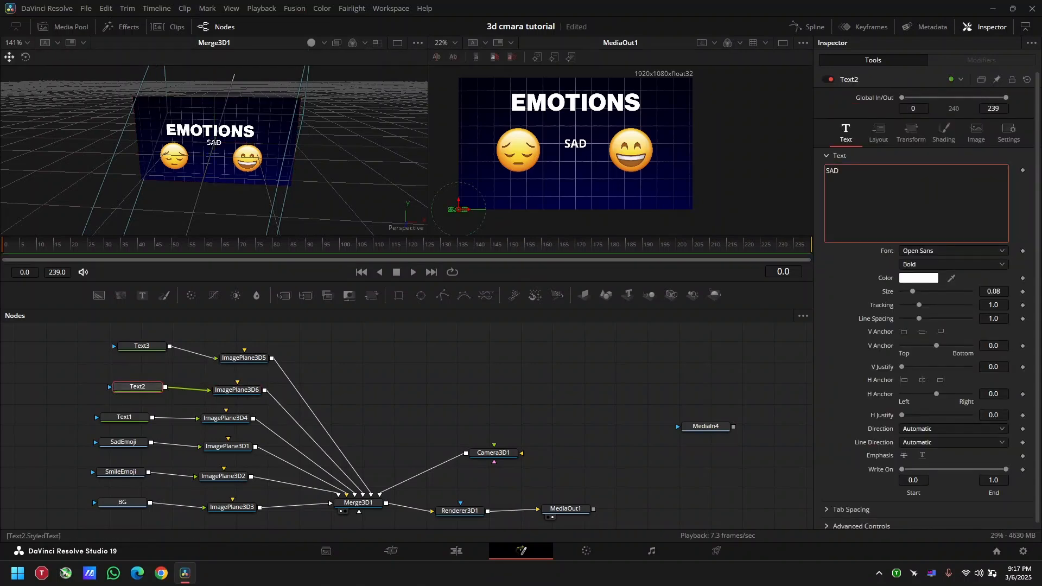
{"action": "left_click", "coordinate": [143, 345]}
{"action": "type", "text": "HA"}
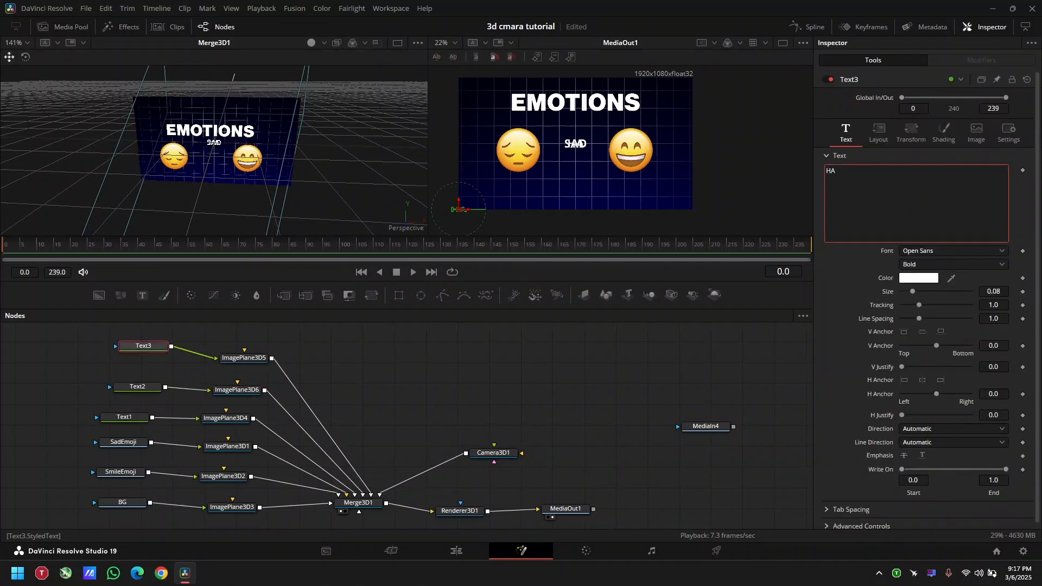
{"action": "type", "text": "PPY"}
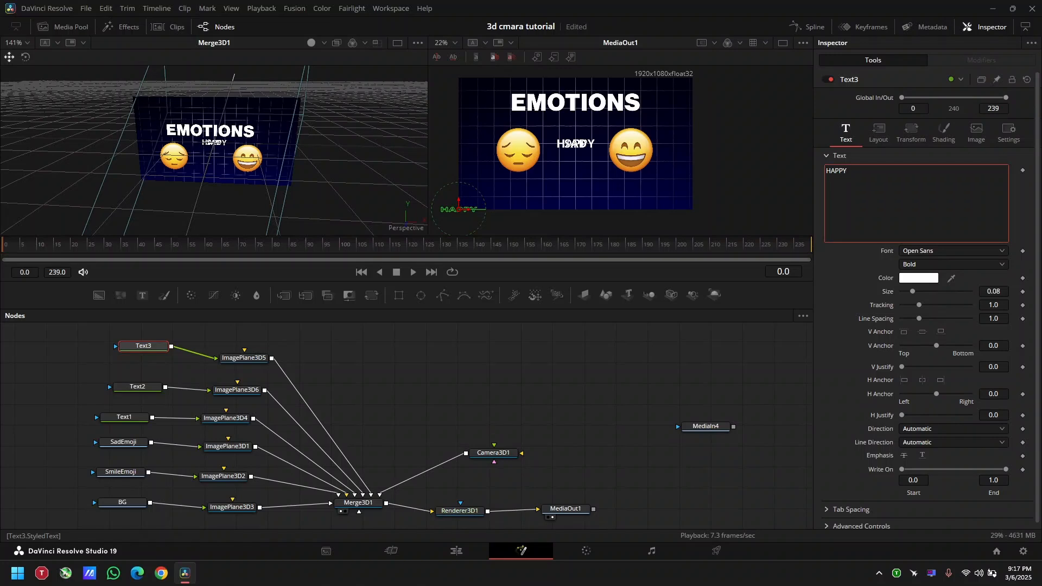
Step: Place the HAPPY and SAD image planes at the sad emoji plane's Z translation of 0.203374 and lower both to Y -0.132
{"action": "scroll", "coordinate": [214, 151], "scroll_direction": "up", "scroll_amount": 3}
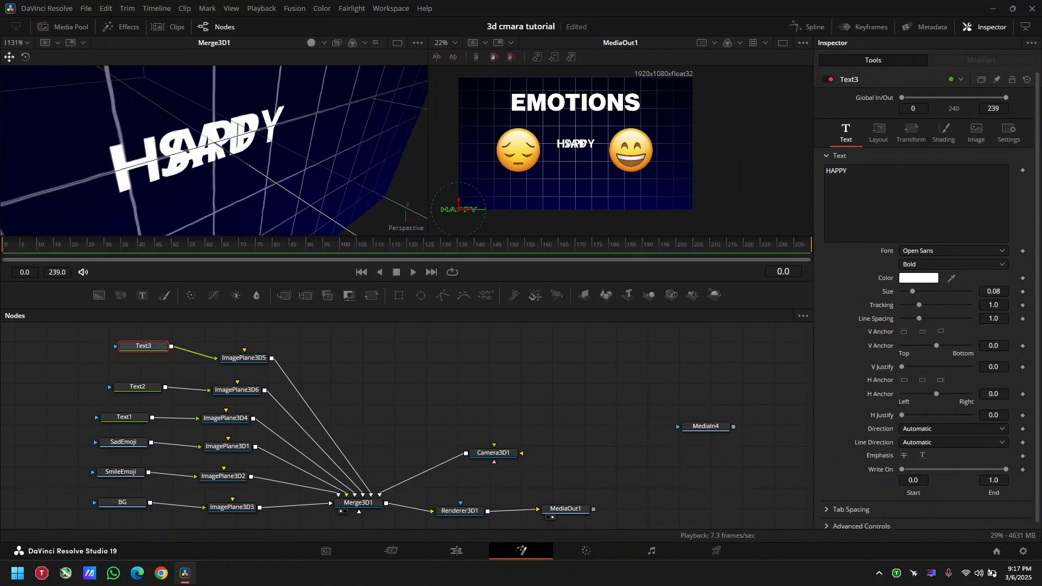
{"action": "scroll", "coordinate": [211, 143], "scroll_direction": "down", "scroll_amount": 4}
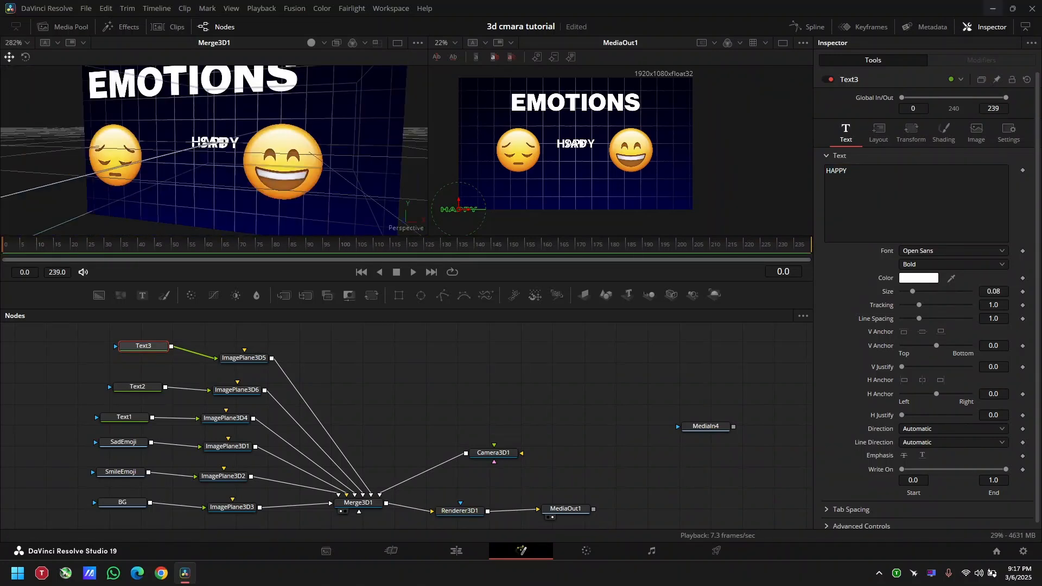
{"action": "left_click", "coordinate": [225, 417]}
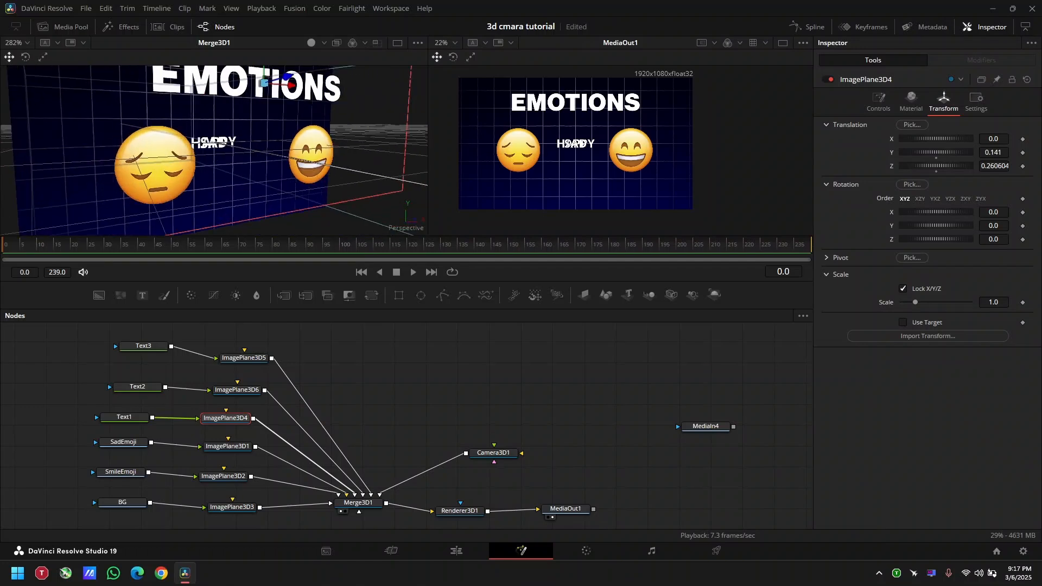
{"action": "scroll", "coordinate": [214, 150], "scroll_direction": "down", "scroll_amount": 1}
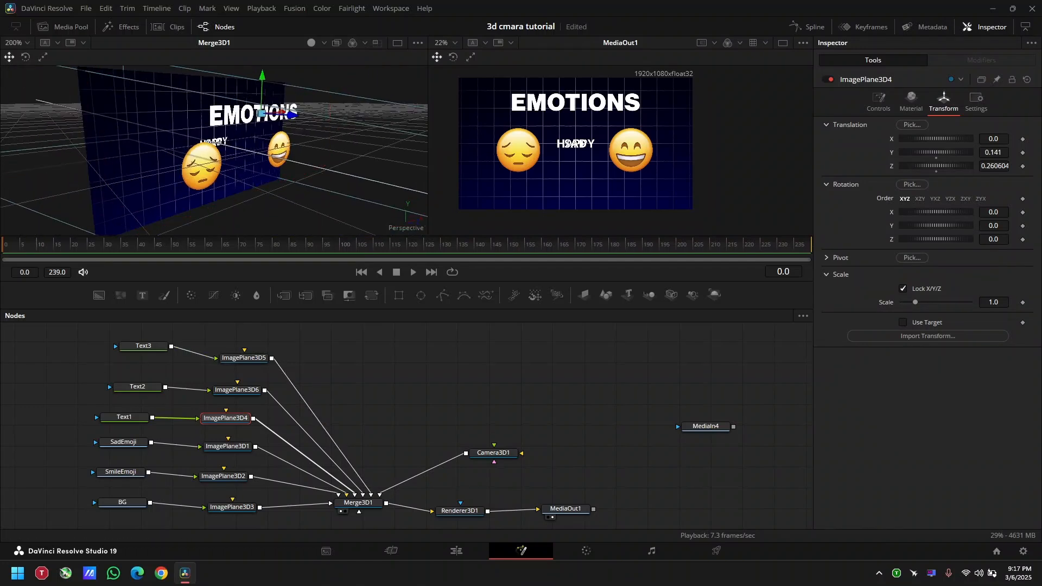
{"action": "left_click", "coordinate": [243, 358]}
{"action": "left_click", "coordinate": [943, 103]}
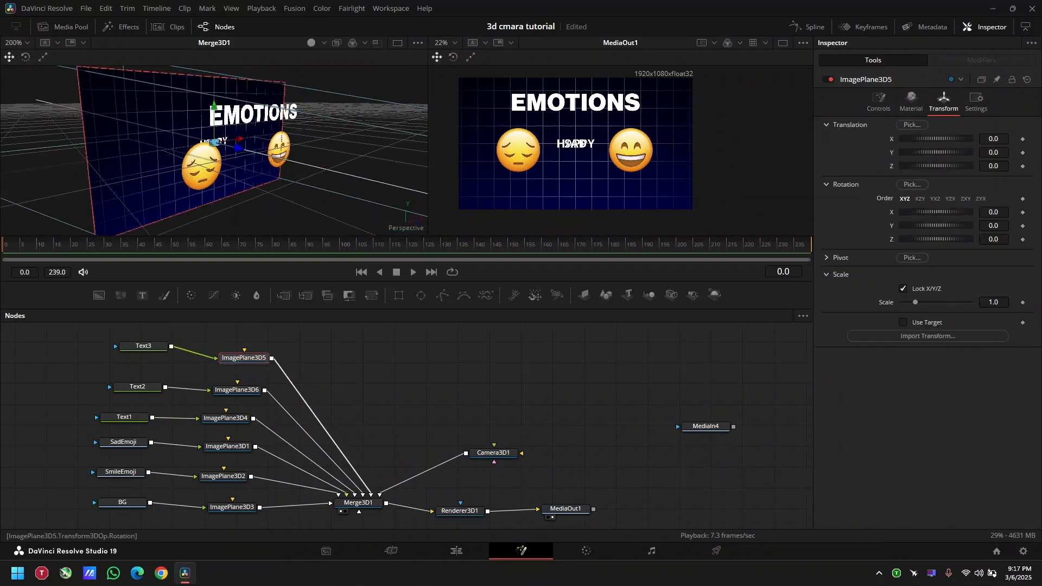
{"action": "left_click_drag", "start_coordinate": [992, 166], "coordinate": [1012, 166]}
{"action": "left_click_drag", "start_coordinate": [260, 152], "coordinate": [147, 158]}
{"action": "left_click_drag", "start_coordinate": [91, 179], "coordinate": [276, 165]}
{"action": "left_click", "coordinate": [221, 179]}
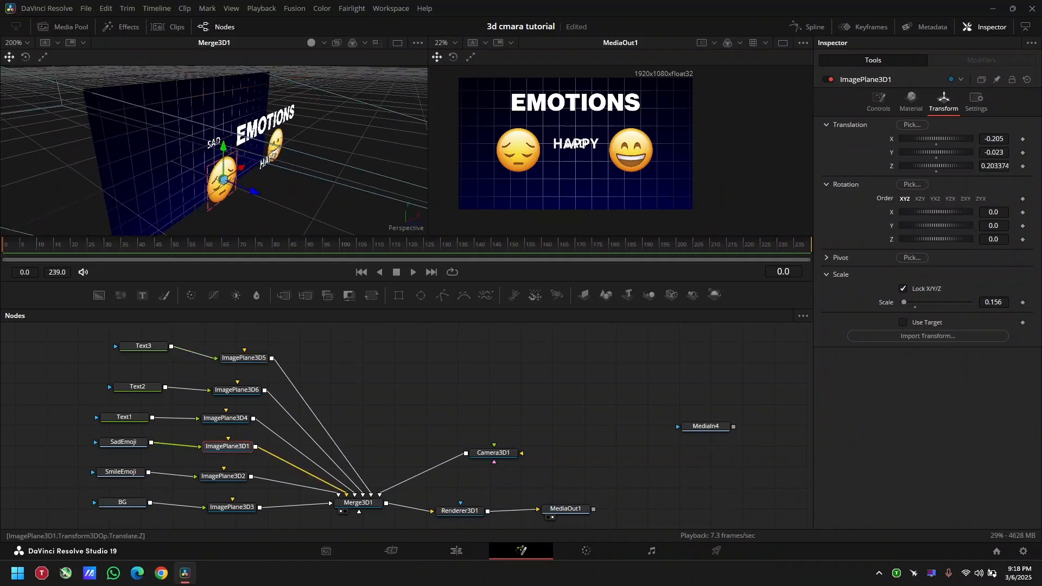
{"action": "left_click", "coordinate": [236, 390]}
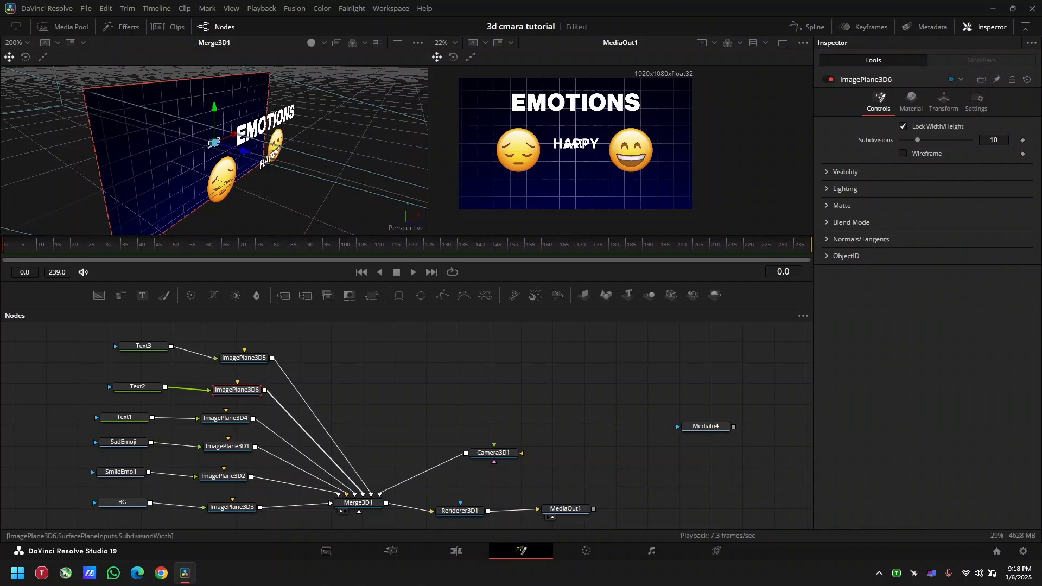
{"action": "left_click", "coordinate": [943, 102]}
{"action": "left_click", "coordinate": [243, 357]}
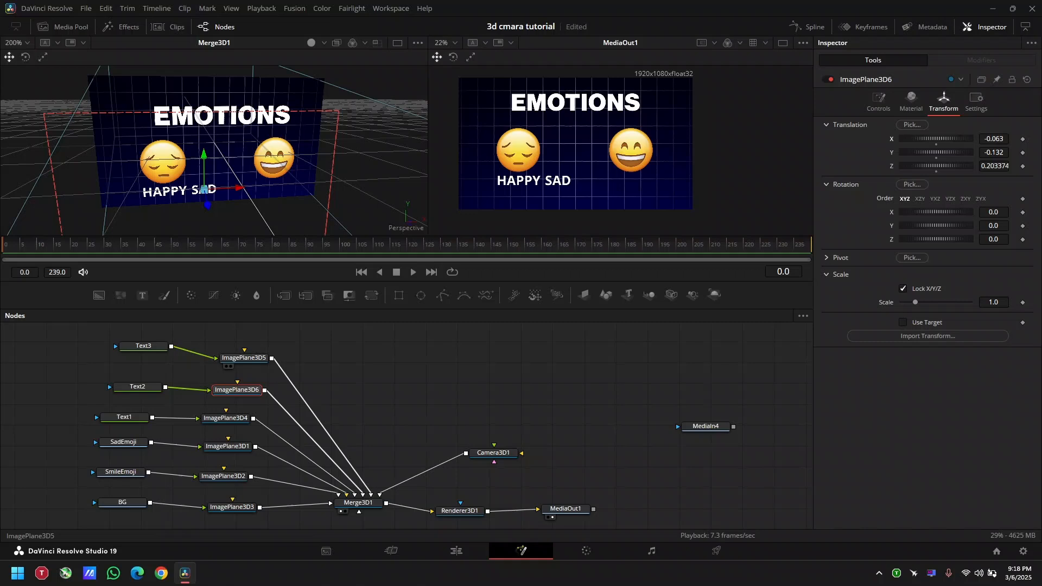
Step: Center each word under its emoji by setting ImagePlane3D5's X translation to 0.196 and ImagePlane3D6's to -0.209
{"action": "left_click", "coordinate": [243, 358]}
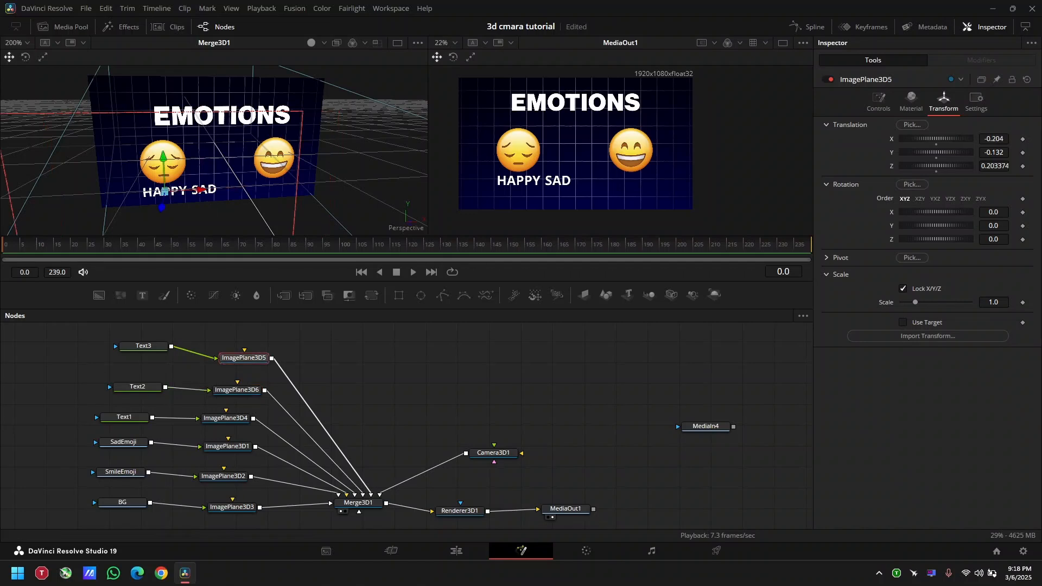
{"action": "left_click_drag", "start_coordinate": [993, 139], "coordinate": [1034, 138]}
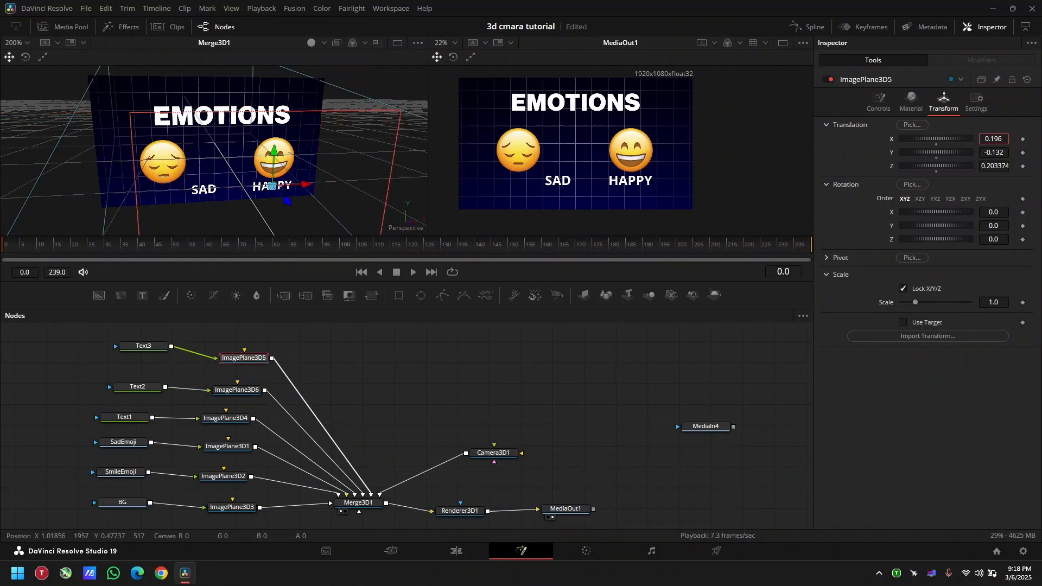
{"action": "left_click", "coordinate": [236, 389]}
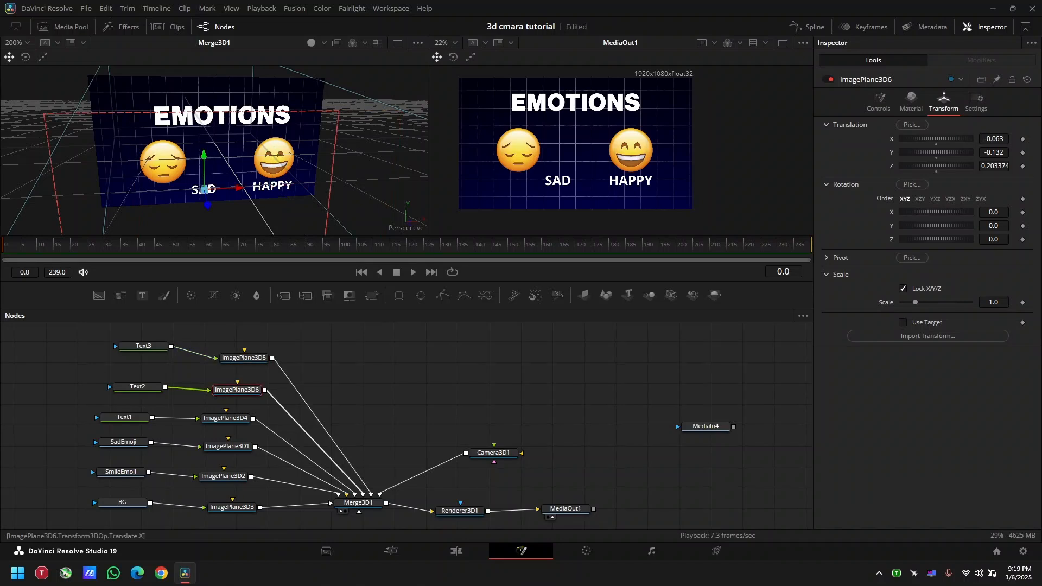
{"action": "left_click_drag", "start_coordinate": [993, 139], "coordinate": [914, 139]}
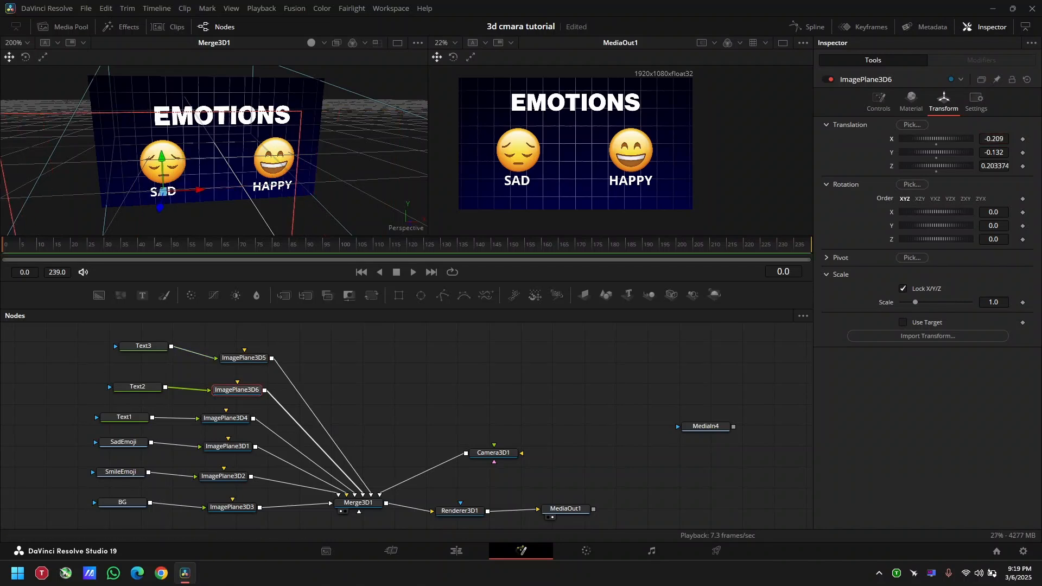
Step: Color the EMOTIONS text yellow with the HTML value #FFFC19
{"action": "left_click", "coordinate": [124, 417]}
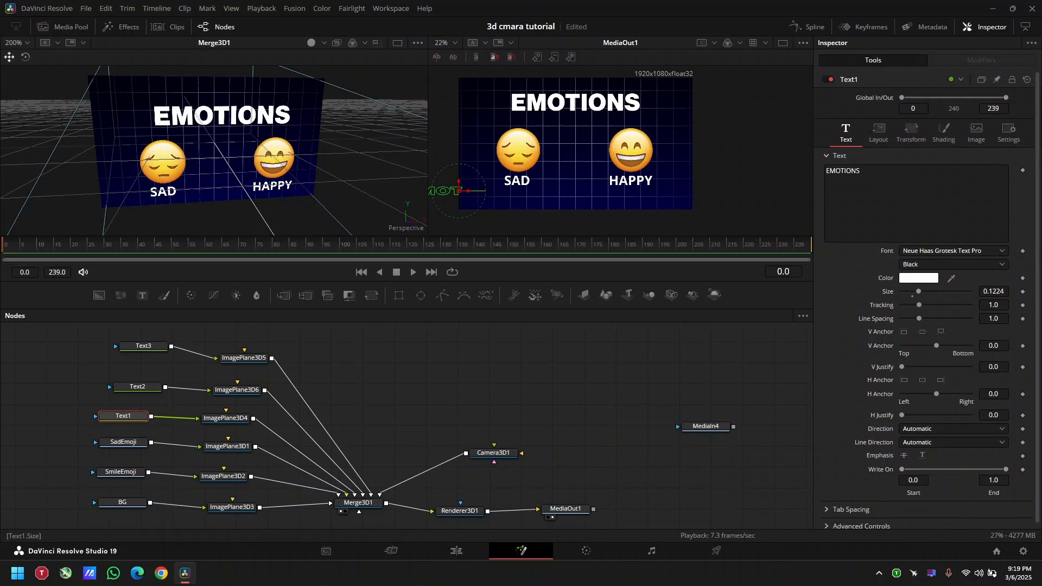
{"action": "left_click", "coordinate": [918, 277]}
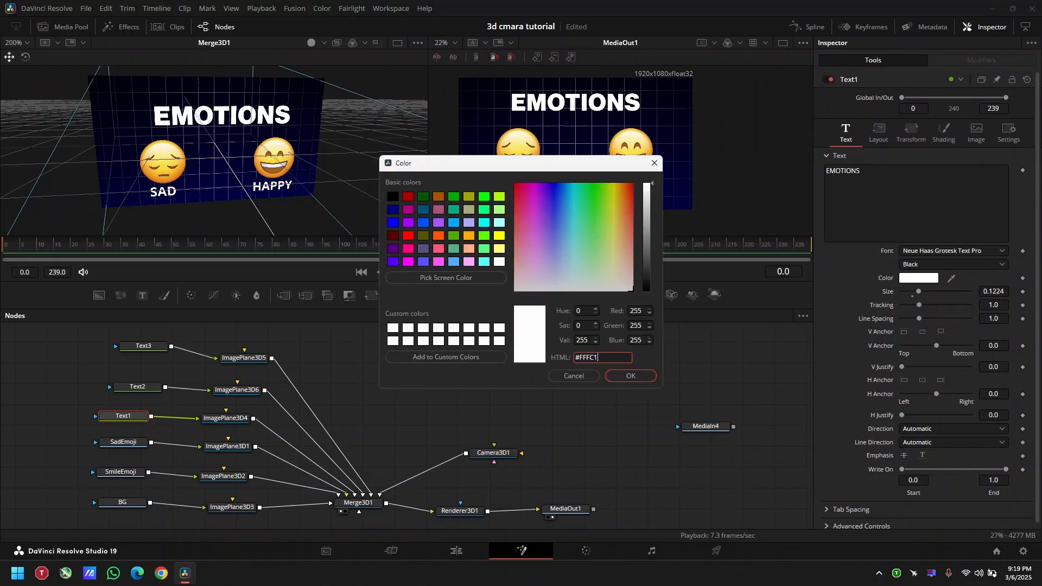
{"action": "type", "text": "9"}
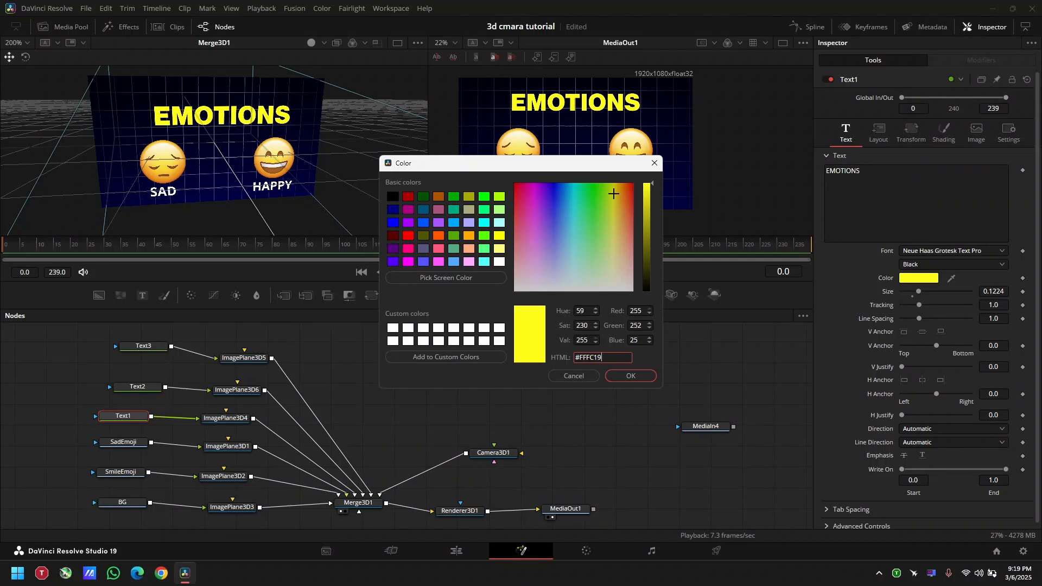
{"action": "key", "text": "Return"}
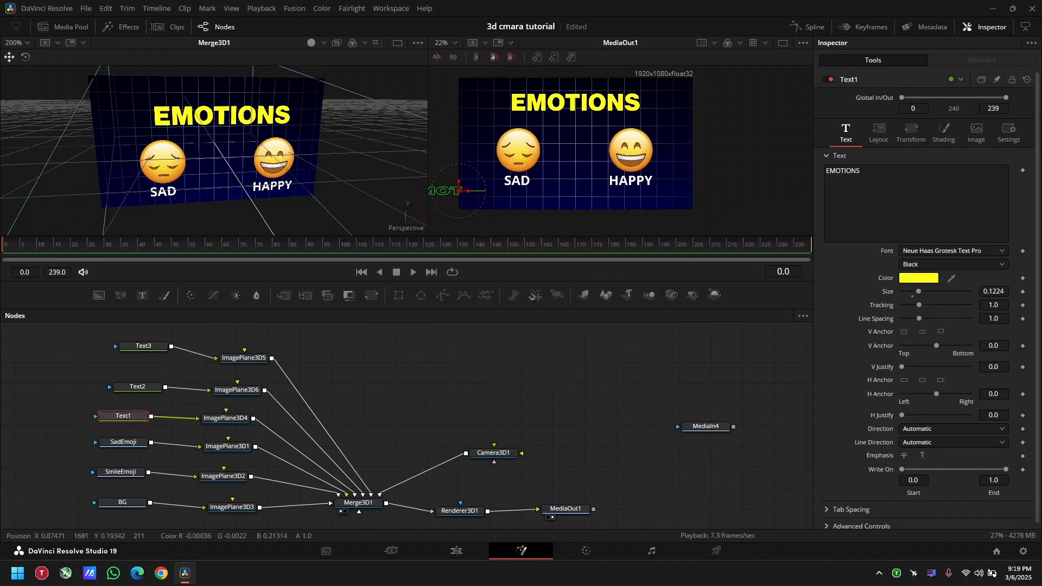
Step: Move Text1 away from its image plane and insert a Drop Shadow node between Text1 and ImagePlane3D4
{"action": "left_click_drag", "start_coordinate": [122, 415], "coordinate": [67, 419]}
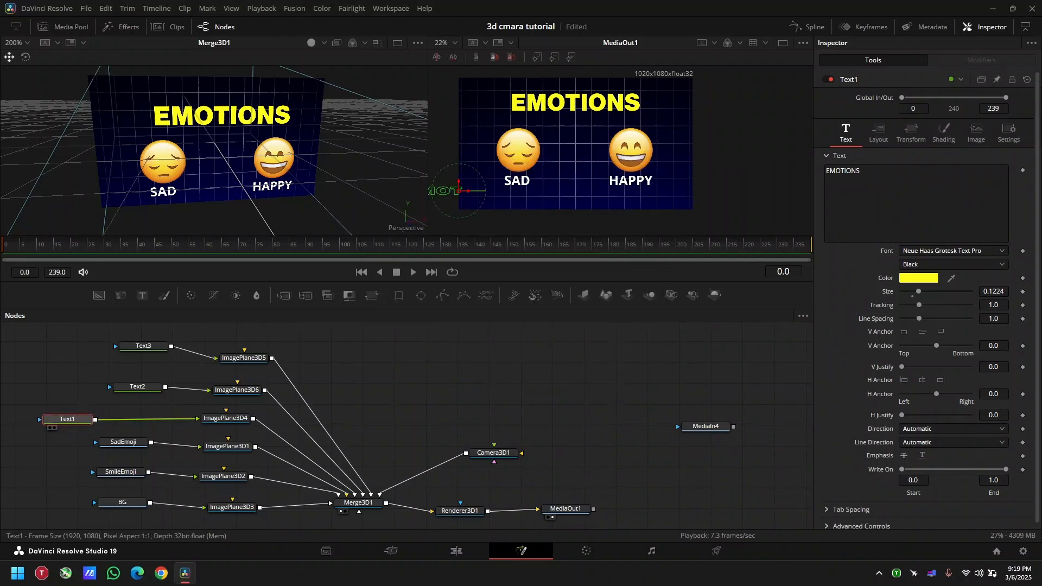
{"action": "key", "text": "shift+space"}
{"action": "type", "text": "came"}
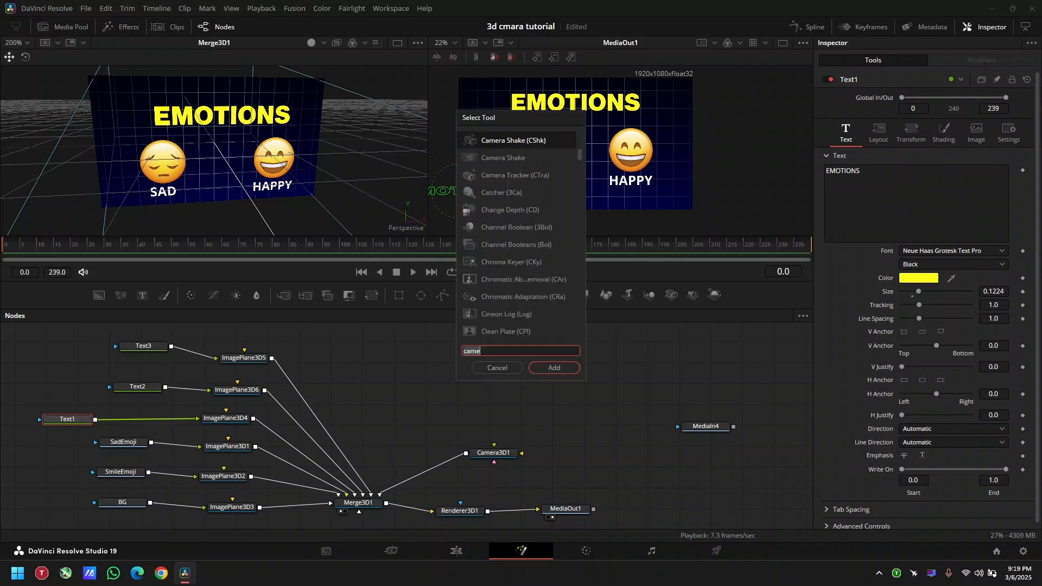
{"action": "key", "text": "BackSpace"}
{"action": "key", "text": "BackSpace"}
{"action": "key", "text": "BackSpace"}
{"action": "key", "text": "BackSpace"}
{"action": "type", "text": "DROP"}
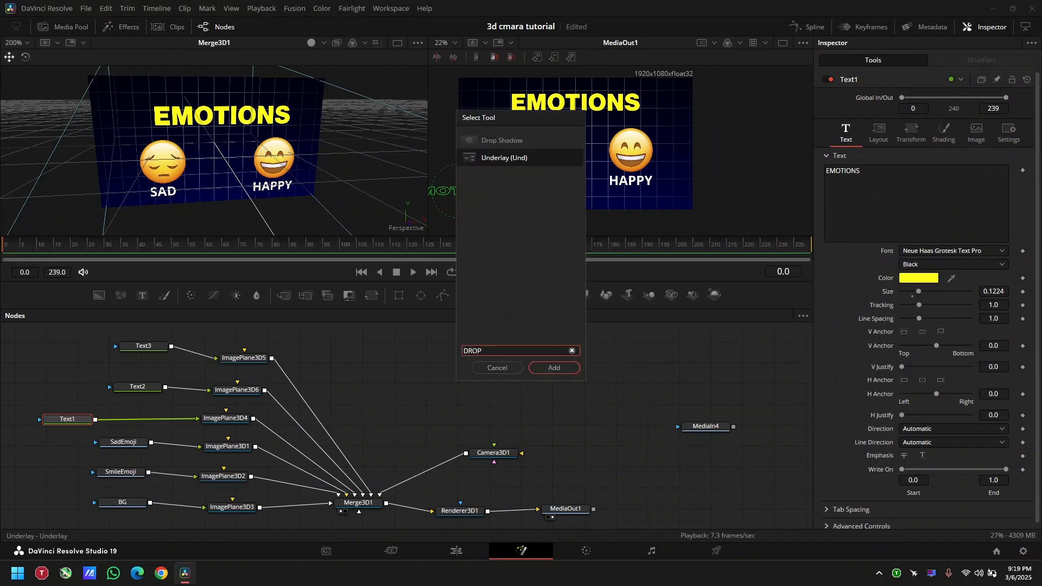
{"action": "key", "text": "Up"}
{"action": "key", "text": "Return"}
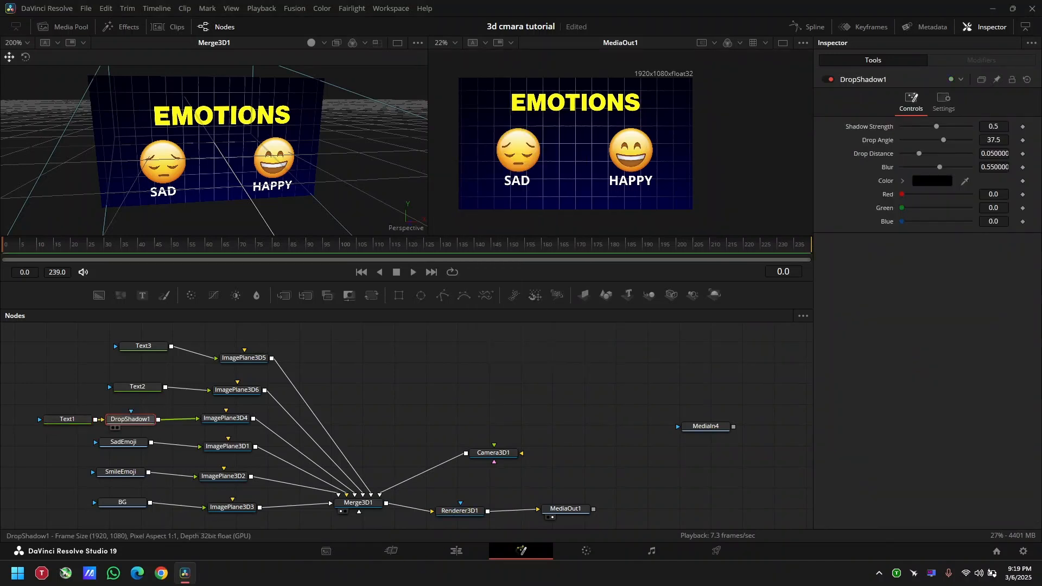
{"action": "left_click_drag", "start_coordinate": [130, 419], "coordinate": [143, 419]}
Step: Preview DropShadow1 and set its Shadow Strength to 1.0, Blur to 0.0 and Drop Distance to 0.01
{"action": "scroll", "coordinate": [574, 103], "scroll_direction": "up", "scroll_amount": 6}
{"action": "scroll", "coordinate": [574, 103], "scroll_direction": "down", "scroll_amount": 2}
{"action": "left_click", "coordinate": [67, 419]}
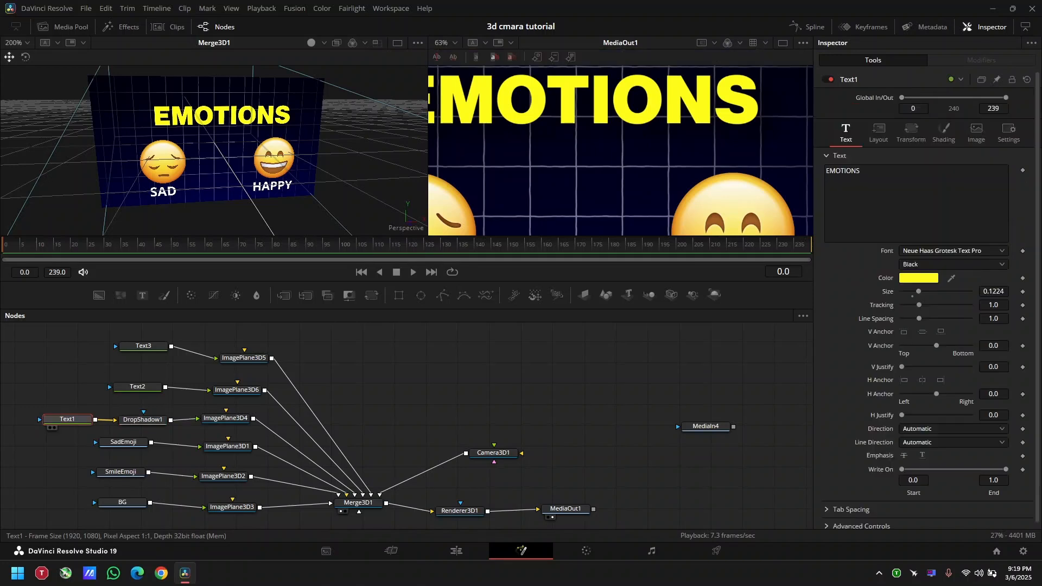
{"action": "key", "text": "1"}
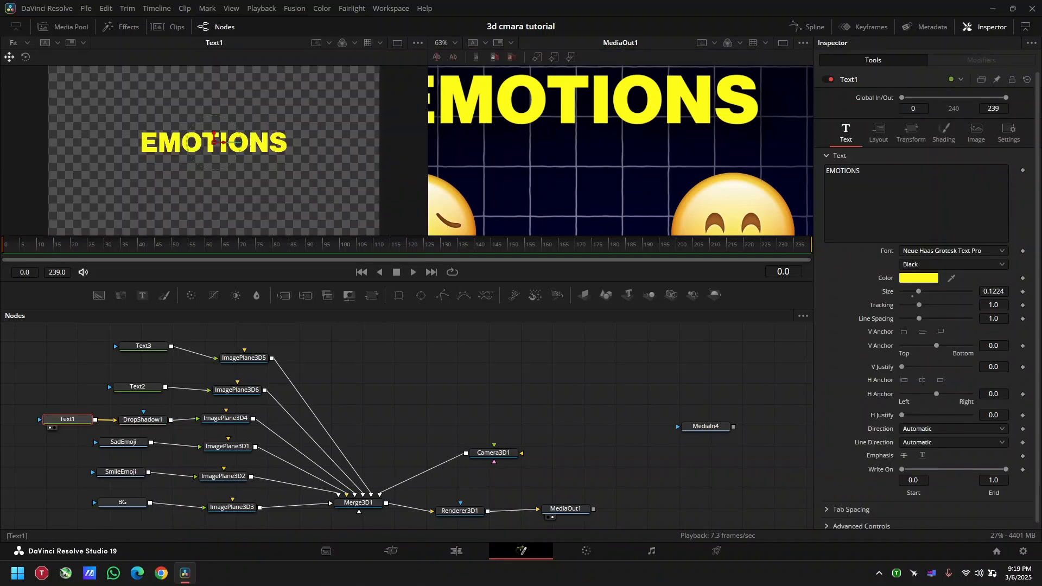
{"action": "left_click", "coordinate": [143, 419]}
{"action": "key", "text": "1"}
{"action": "left_click_drag", "start_coordinate": [935, 126], "coordinate": [970, 126]}
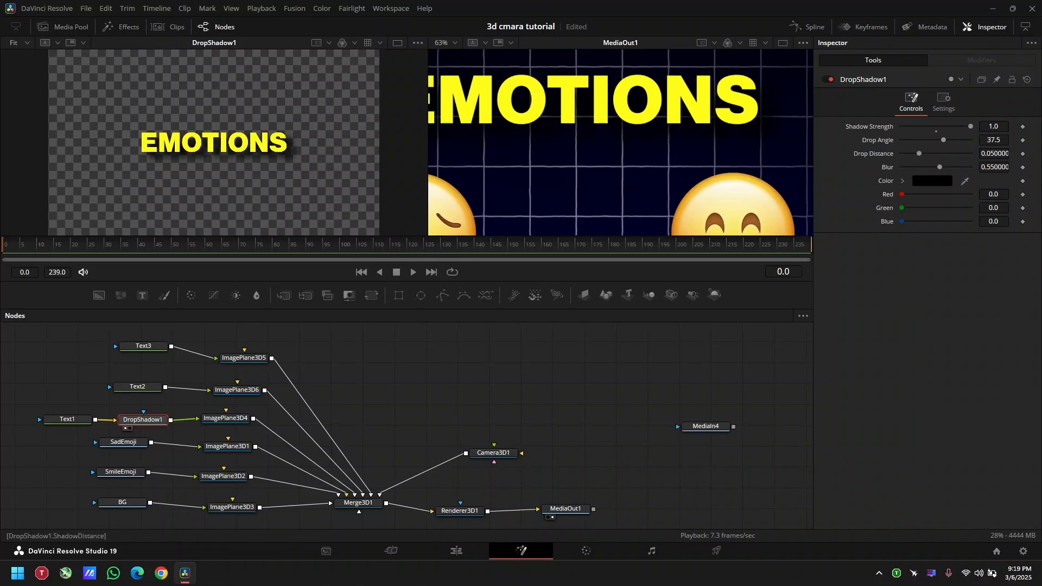
{"action": "left_click_drag", "start_coordinate": [939, 167], "coordinate": [910, 154]}
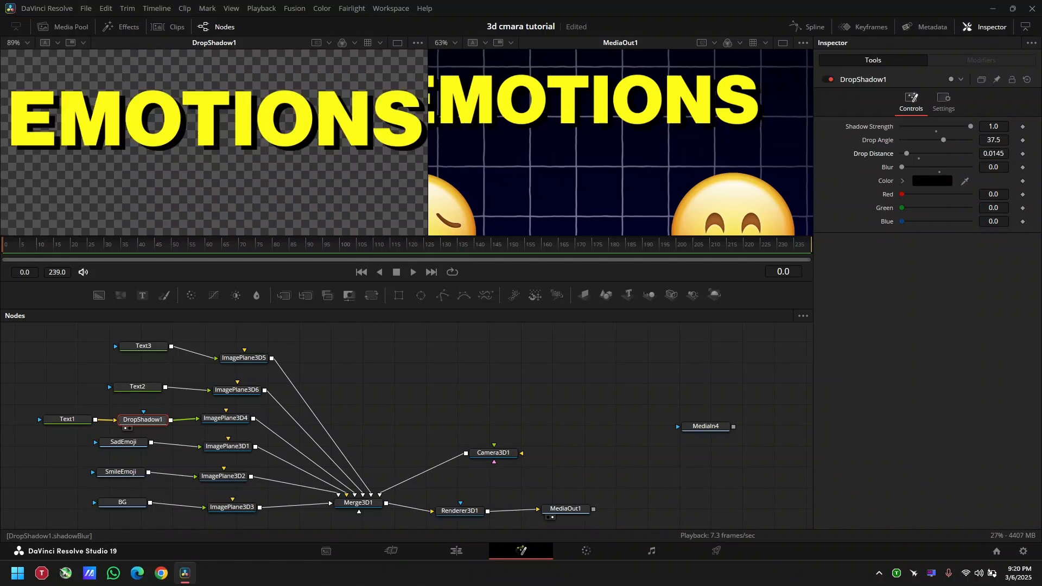
{"action": "left_click_drag", "start_coordinate": [992, 153], "coordinate": [986, 154]}
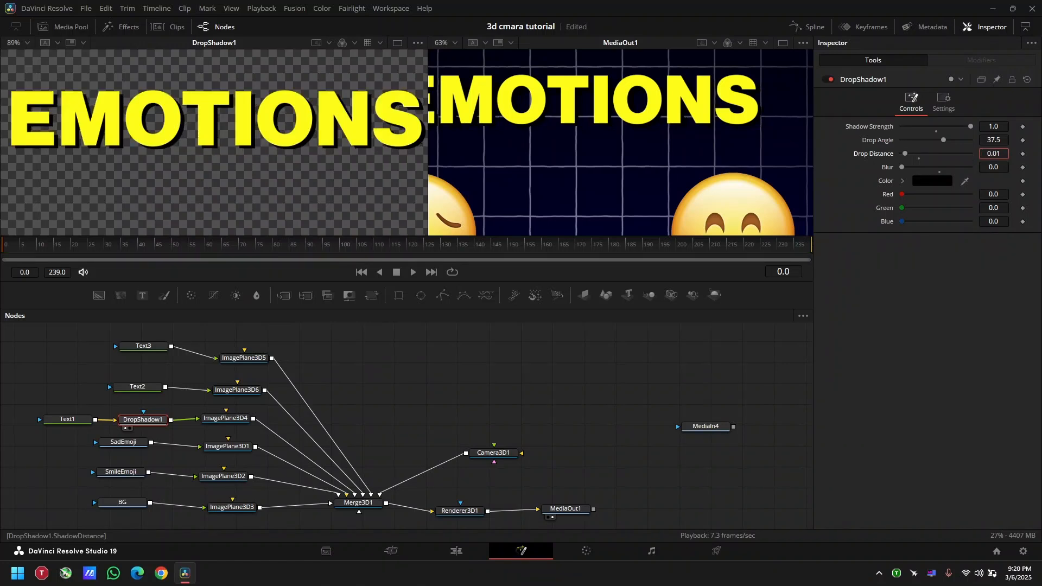
{"action": "scroll", "coordinate": [313, 139], "scroll_direction": "down", "scroll_amount": 2}
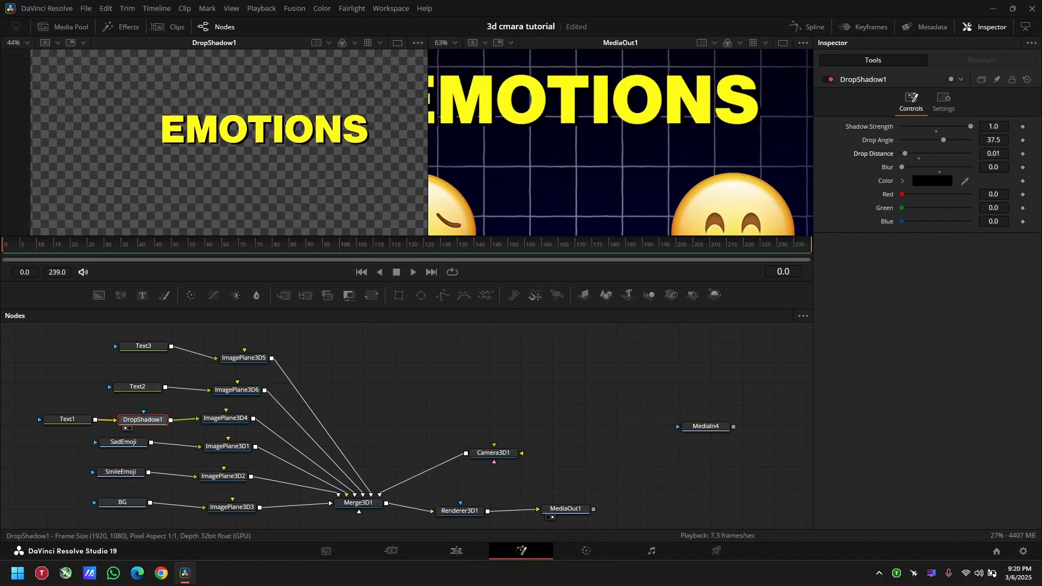
Step: Make room beside ImagePlane3D4 and insert a Soft Glow node after DropShadow1
{"action": "left_click_drag", "start_coordinate": [225, 419], "coordinate": [249, 418]}
{"action": "left_click", "coordinate": [143, 420]}
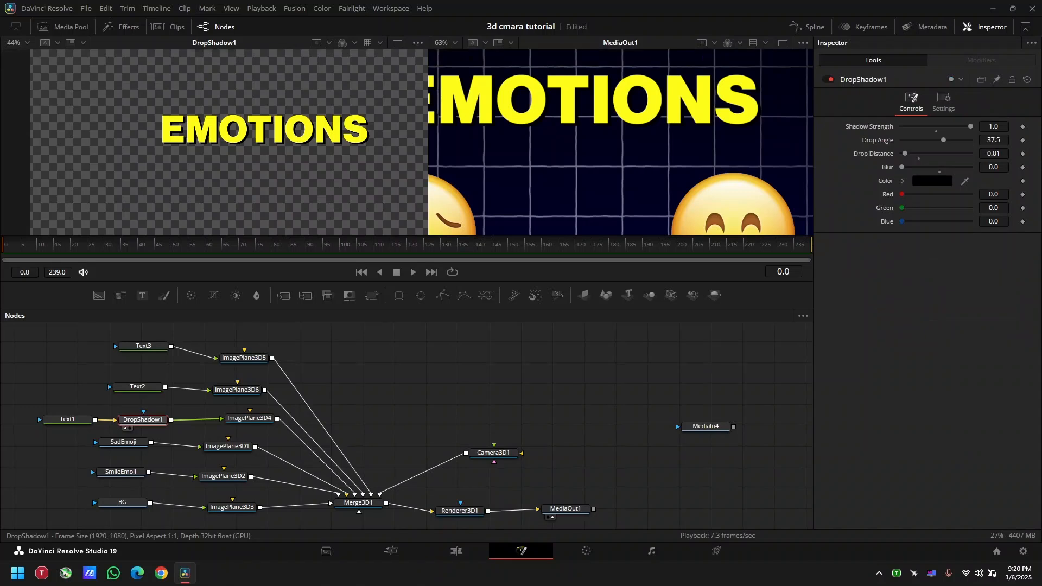
{"action": "key", "text": "shift+space"}
{"action": "type", "text": "DROP"}
{"action": "key", "text": "BackSpace"}
{"action": "key", "text": "BackSpace"}
{"action": "key", "text": "BackSpace"}
{"action": "key", "text": "BackSpace"}
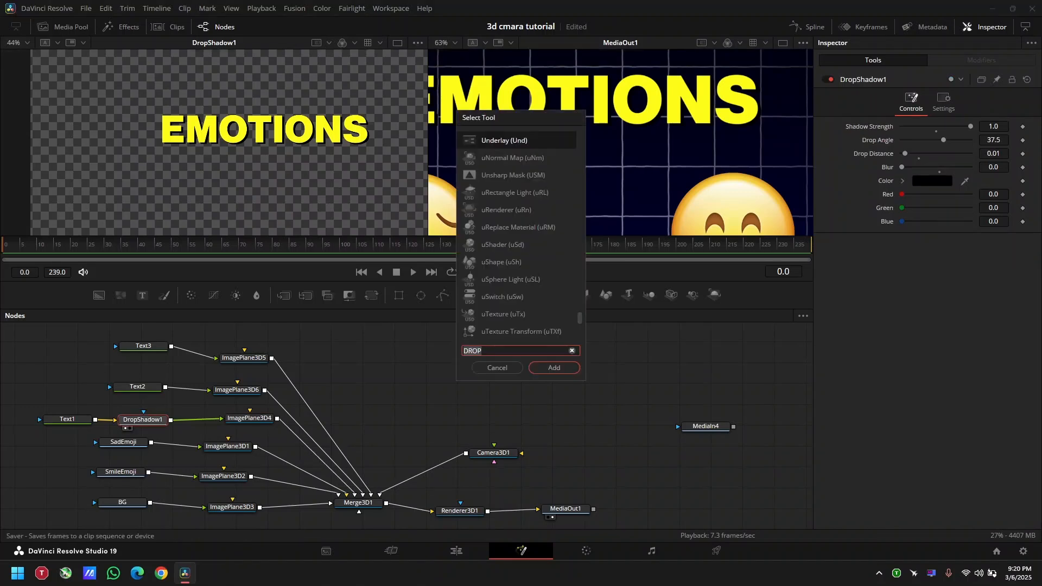
{"action": "type", "text": "SOFT"}
{"action": "key", "text": "Return"}
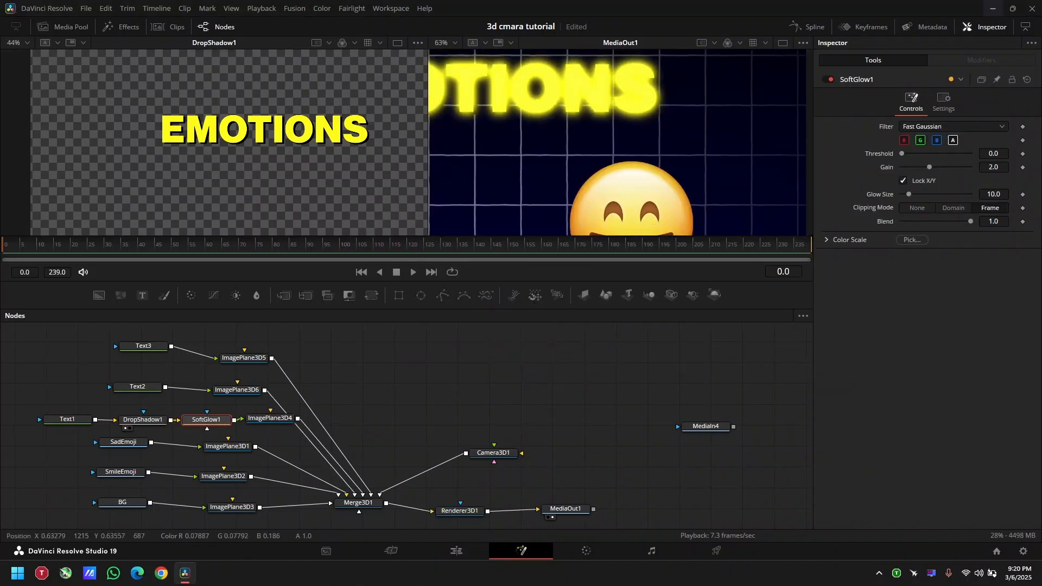
Step: Preview SoftGlow1 and reduce its Gain to 0.912 and Glow Size to 7.8
{"action": "key", "text": "1"}
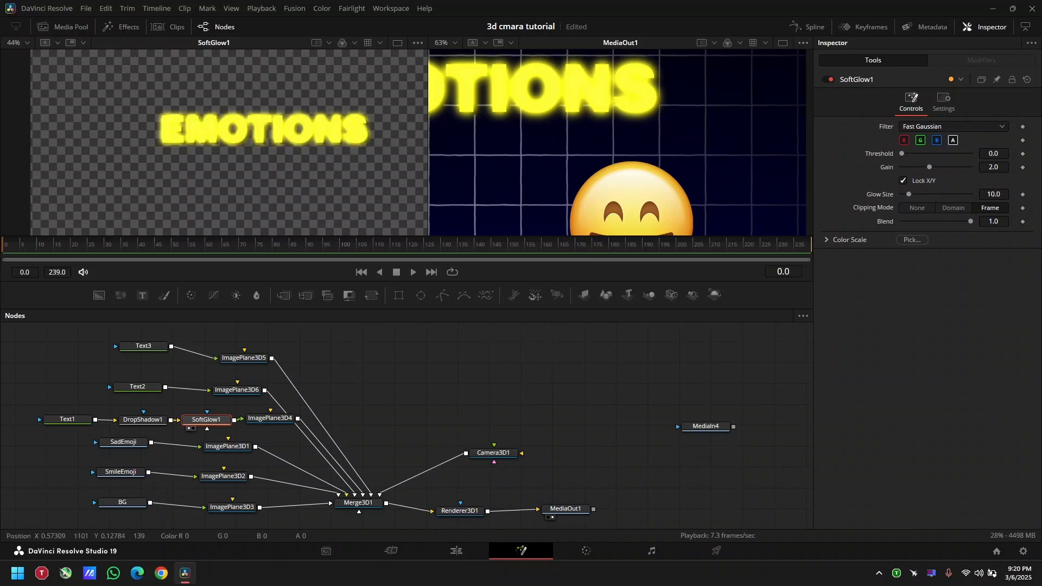
{"action": "mouse_move", "coordinate": [905, 154]}
{"action": "left_mouse_down"}
{"action": "mouse_move", "coordinate": [927, 167]}
{"action": "mouse_move", "coordinate": [914, 167]}
{"action": "left_mouse_up"}
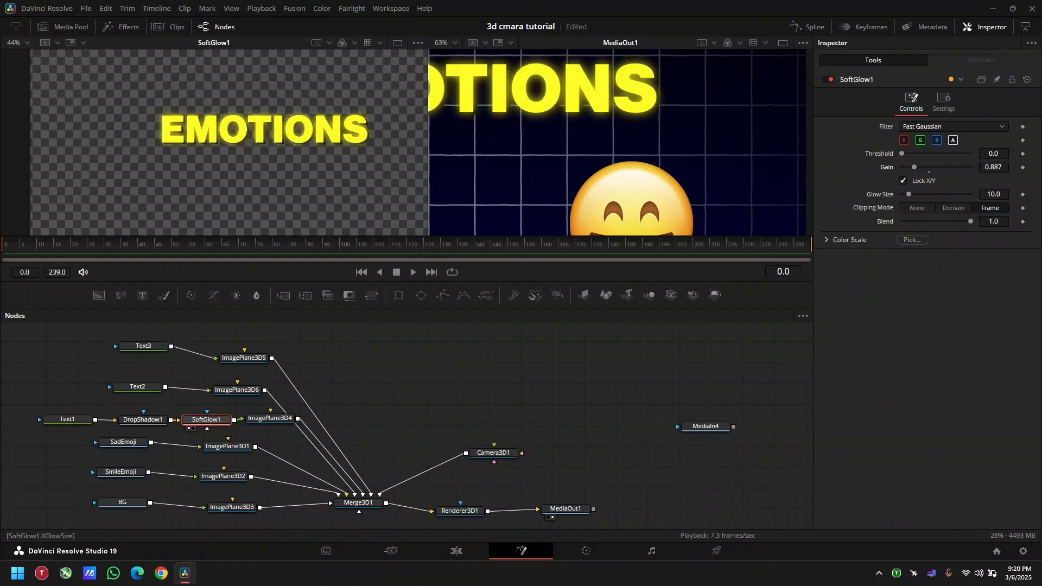
{"action": "left_click_drag", "start_coordinate": [908, 194], "coordinate": [913, 167]}
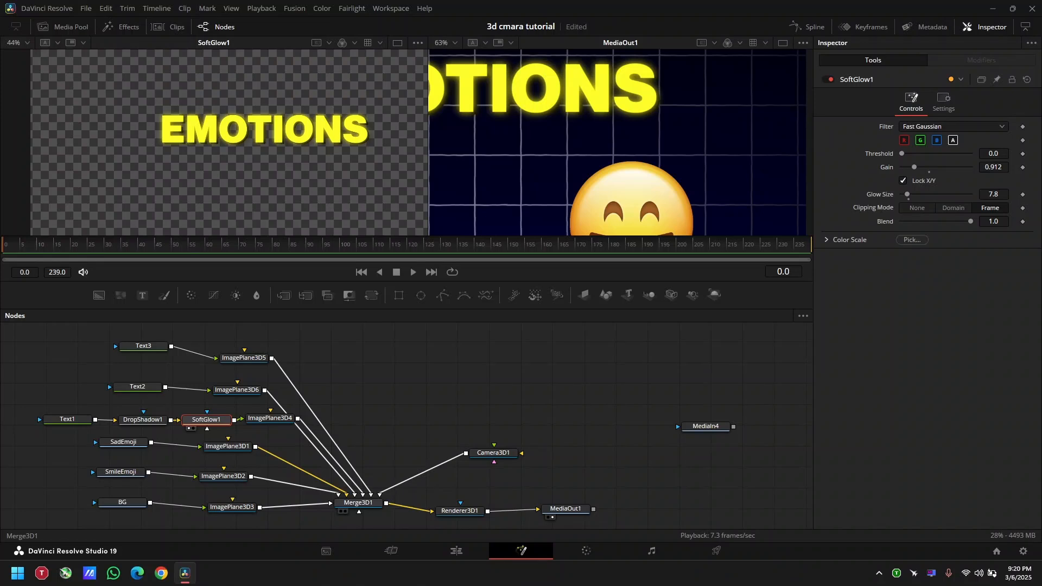
Step: Display Merge3D1 in the first viewer again and zoom MediaOut1 so its whole frame fits the viewer
{"action": "left_click", "coordinate": [358, 503]}
{"action": "key", "text": "1"}
{"action": "scroll", "coordinate": [503, 136], "scroll_direction": "down", "scroll_amount": 5}
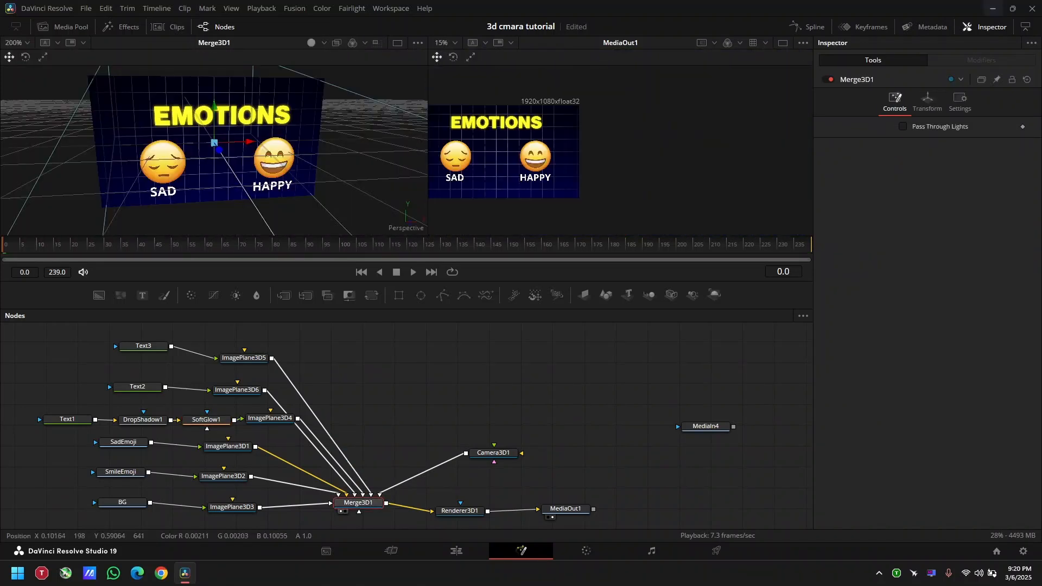
{"action": "scroll", "coordinate": [446, 139], "scroll_direction": "up", "scroll_amount": 2}
{"action": "scroll", "coordinate": [464, 138], "scroll_direction": "down", "scroll_amount": 3}
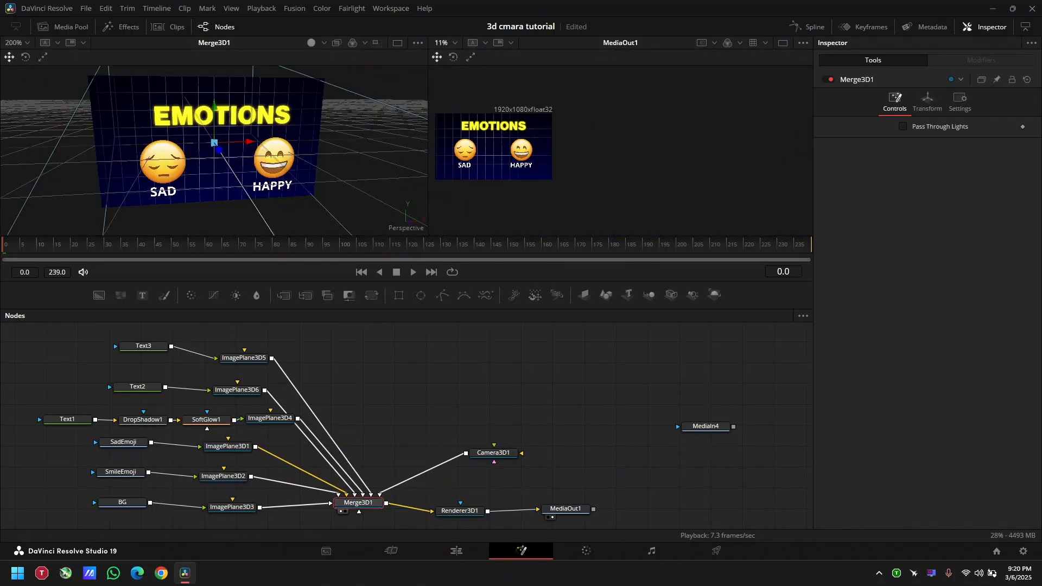
{"action": "left_click", "coordinate": [446, 43]}
{"action": "left_click", "coordinate": [446, 57]}
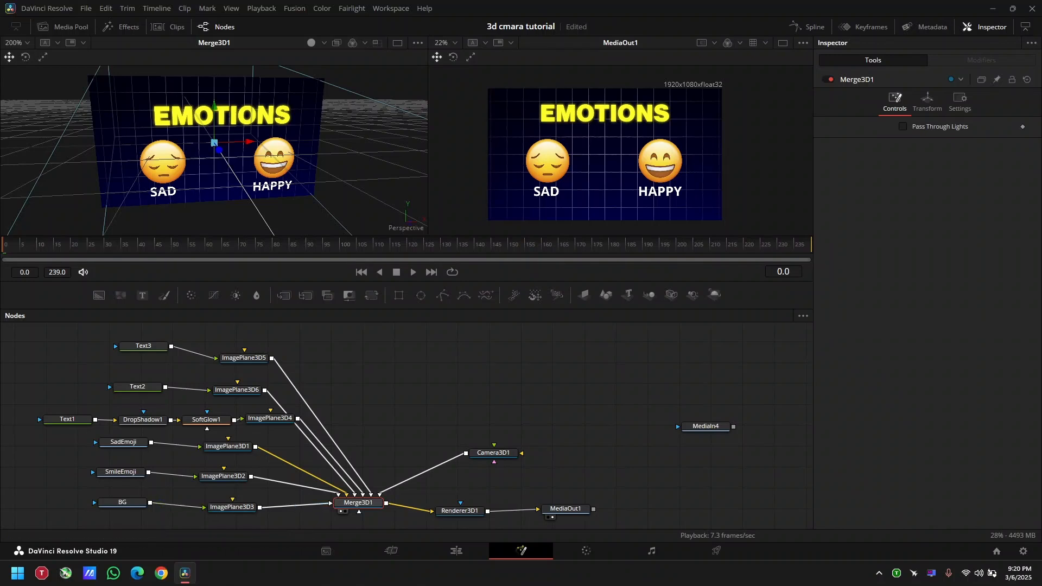
Step: Move the BG node farther from ImagePlane3D3 and insert a Vignette node between them
{"action": "left_click_drag", "start_coordinate": [122, 502], "coordinate": [63, 507]}
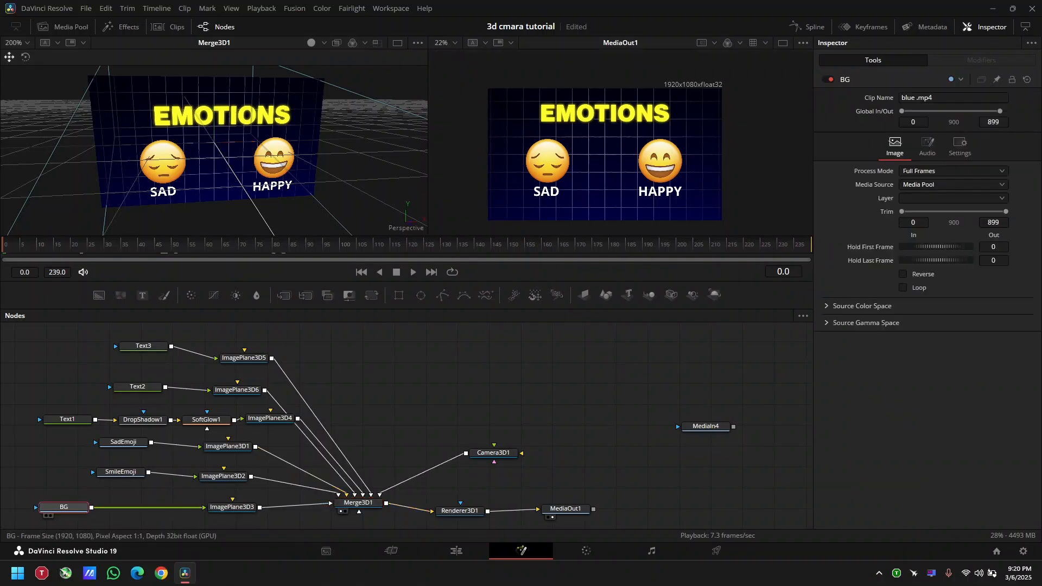
{"action": "key", "text": "shift+space"}
{"action": "type", "text": "SOFT"}
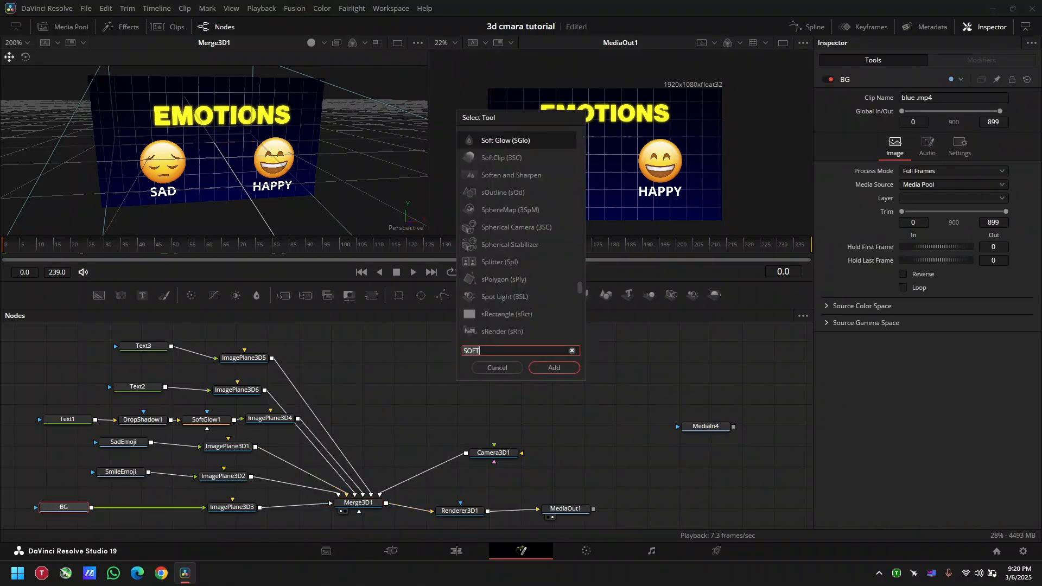
{"action": "key", "text": "BackSpace"}
{"action": "key", "text": "BackSpace"}
{"action": "key", "text": "BackSpace"}
{"action": "key", "text": "BackSpace"}
{"action": "type", "text": "VIU"}
{"action": "key", "text": "BackSpace"}
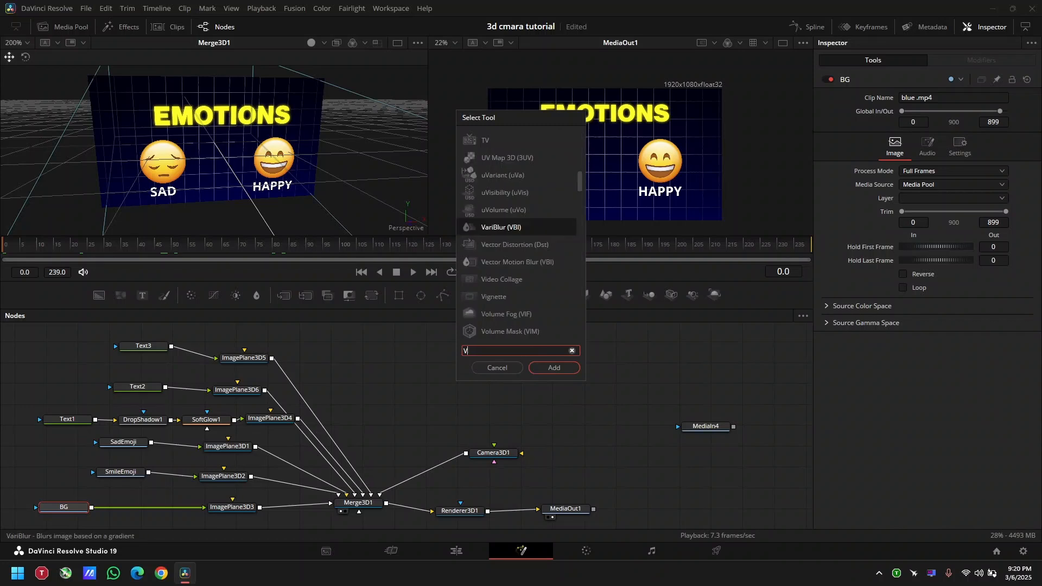
{"action": "type", "text": "G"}
{"action": "key", "text": "Return"}
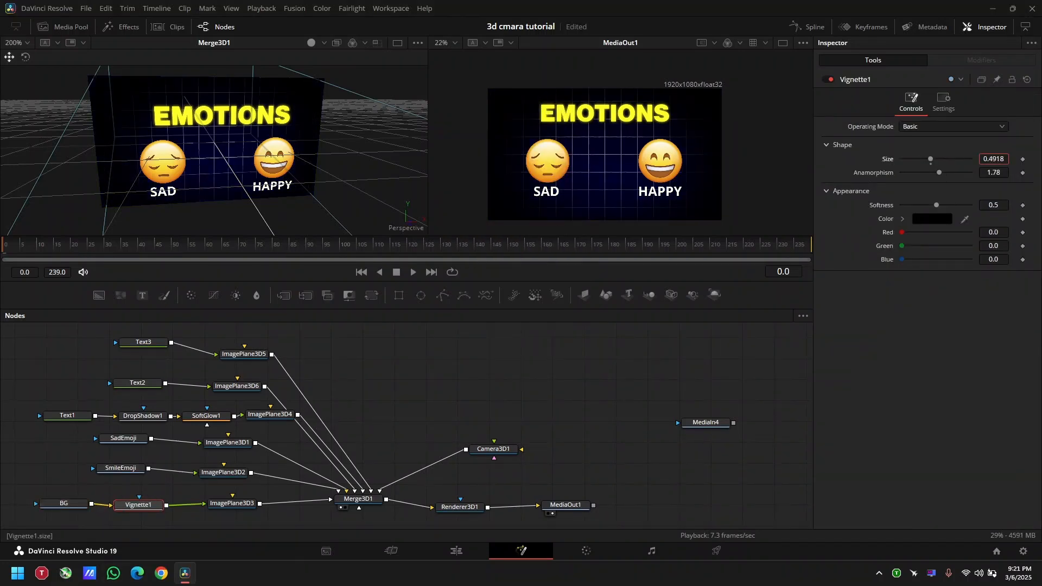
Step: Preview Vignette1 in the first viewer and set its Size to 0.8654 and Anamorphism to 1.839
{"action": "left_click_drag", "start_coordinate": [929, 159], "coordinate": [918, 159]}
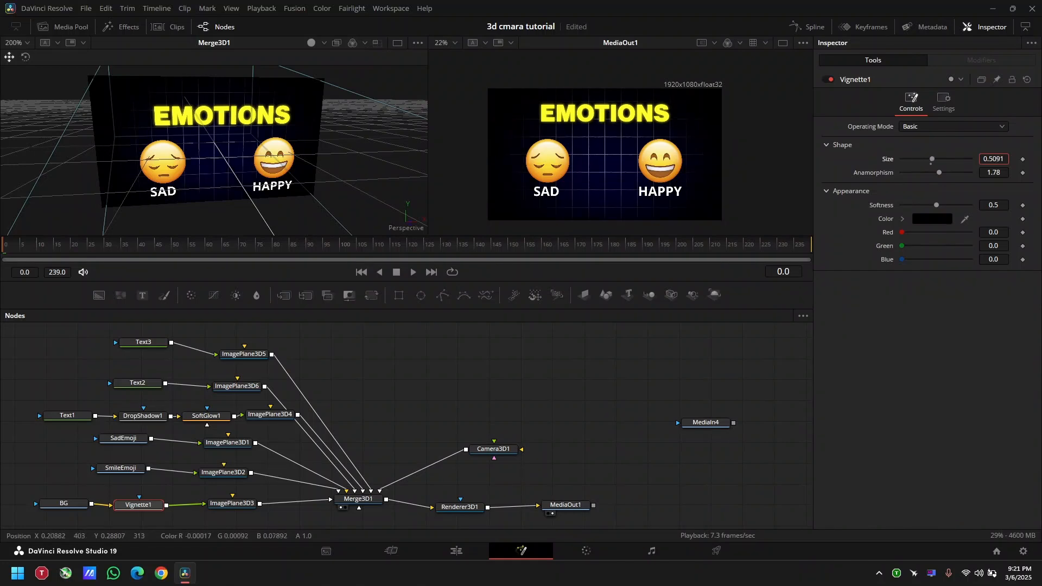
{"action": "left_click_drag", "start_coordinate": [935, 159], "coordinate": [960, 159]}
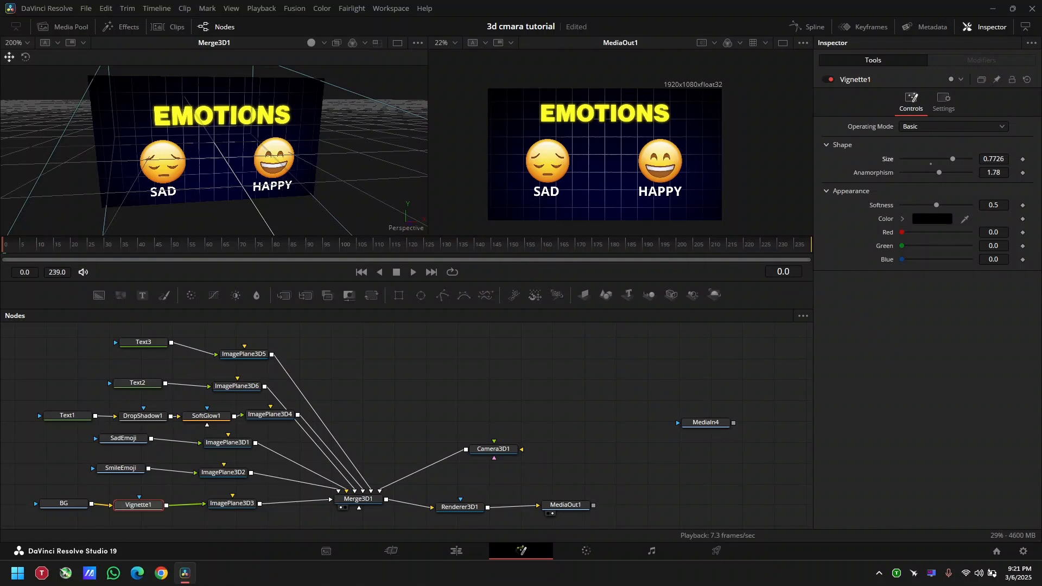
{"action": "key", "text": "1"}
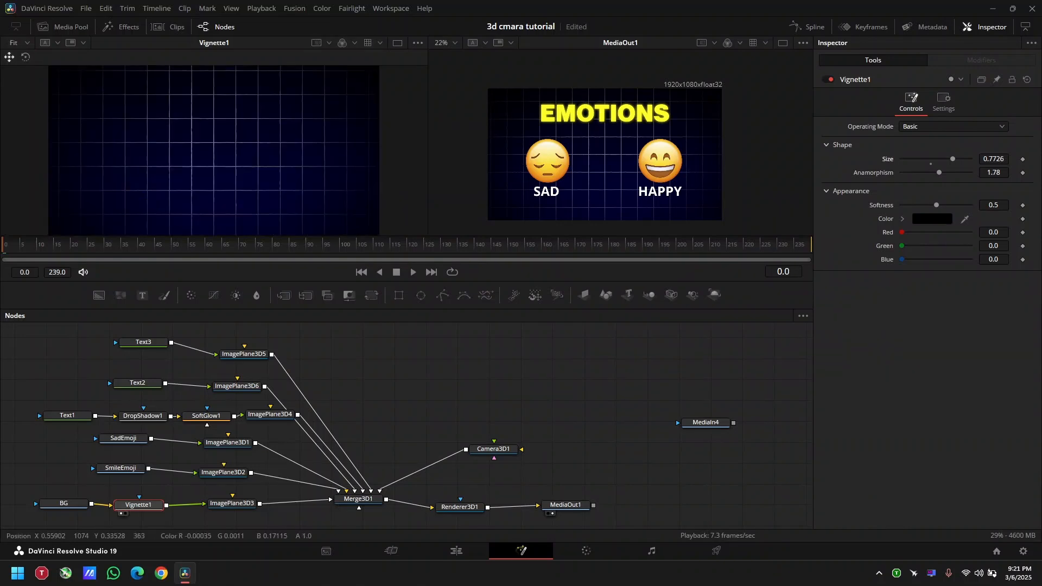
{"action": "scroll", "coordinate": [218, 158], "scroll_direction": "down", "scroll_amount": 1}
{"action": "left_click_drag", "start_coordinate": [952, 159], "coordinate": [953, 159]}
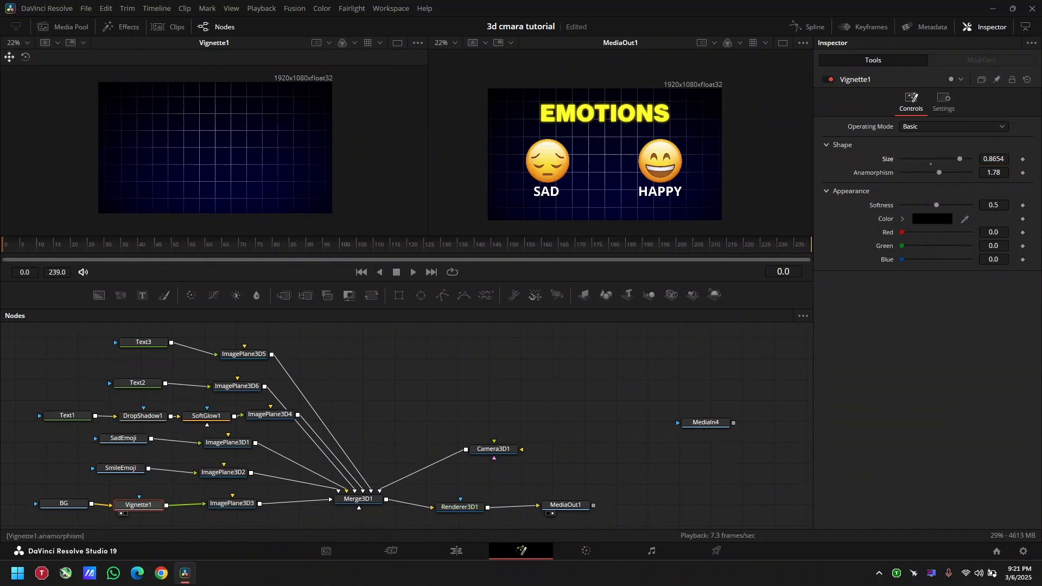
{"action": "left_click_drag", "start_coordinate": [939, 173], "coordinate": [946, 173]}
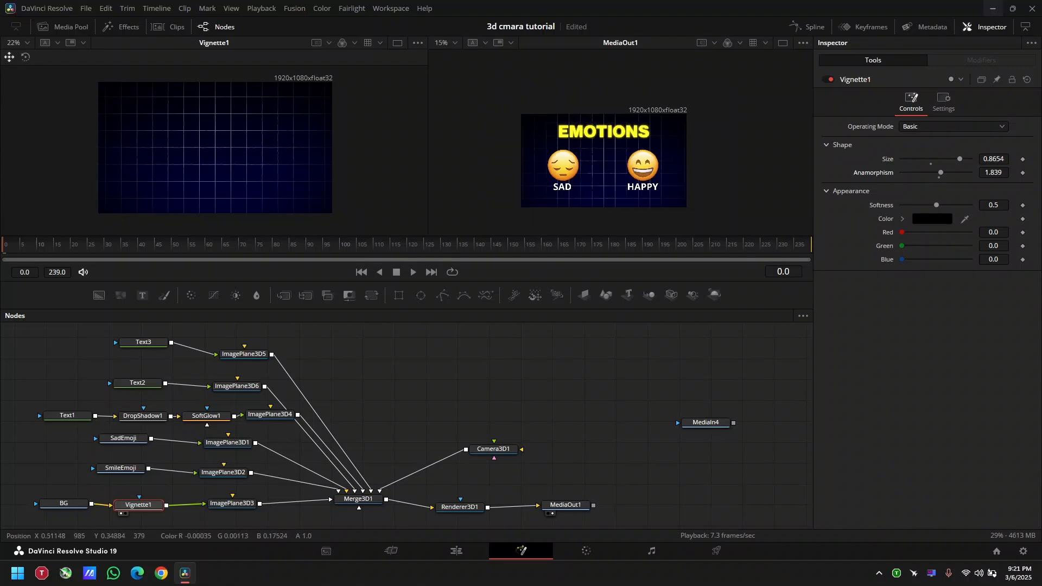
Step: Move the Text2 and Text3 nodes farther from their image planes to make room for effect nodes
{"action": "scroll", "coordinate": [621, 141], "scroll_direction": "up", "scroll_amount": 3}
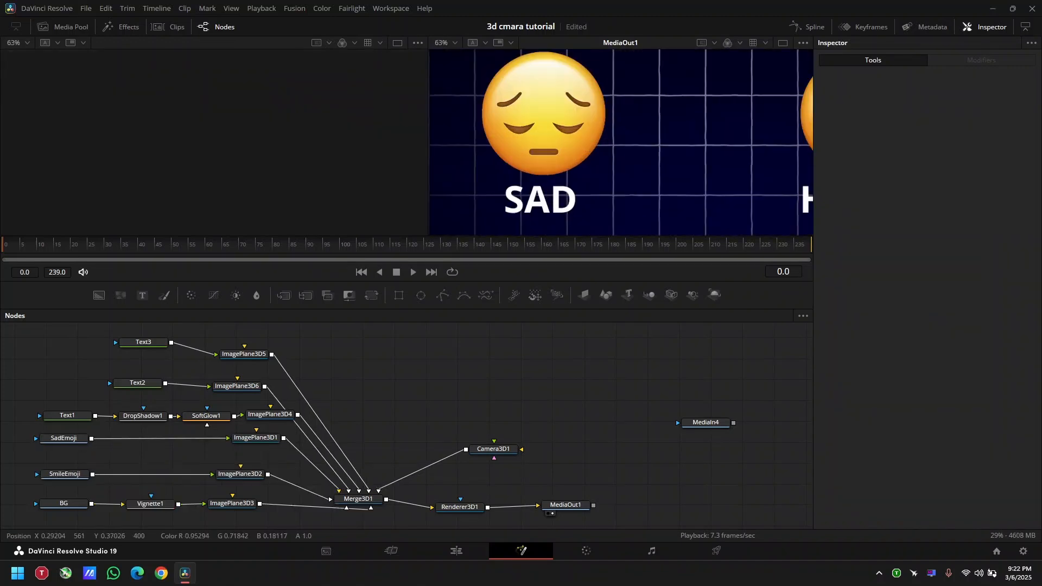
{"action": "scroll", "coordinate": [615, 139], "scroll_direction": "down", "scroll_amount": 3}
{"action": "scroll", "coordinate": [710, 120], "scroll_direction": "up", "scroll_amount": 2}
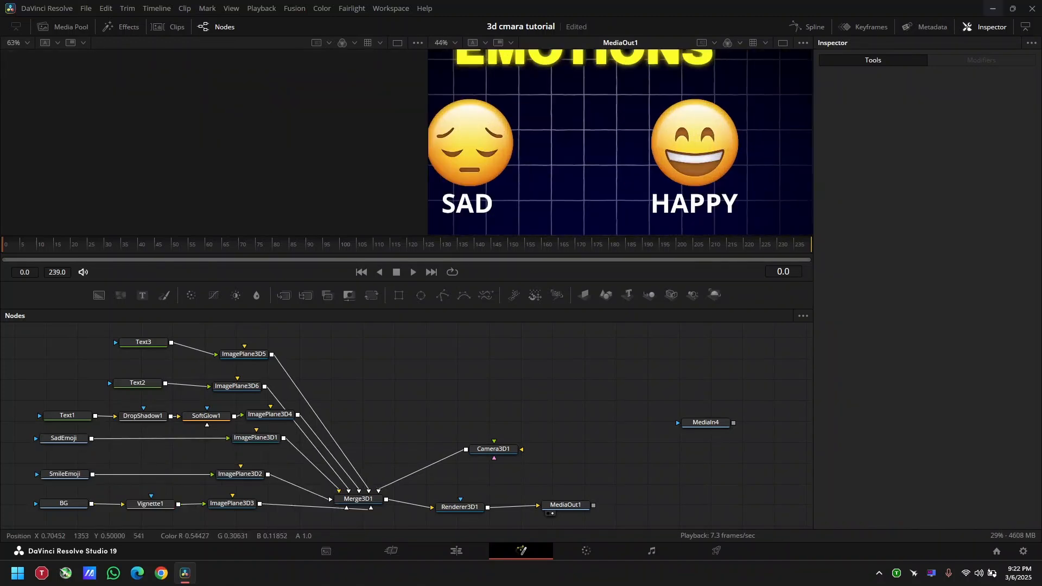
{"action": "scroll", "coordinate": [678, 124], "scroll_direction": "down", "scroll_amount": 3}
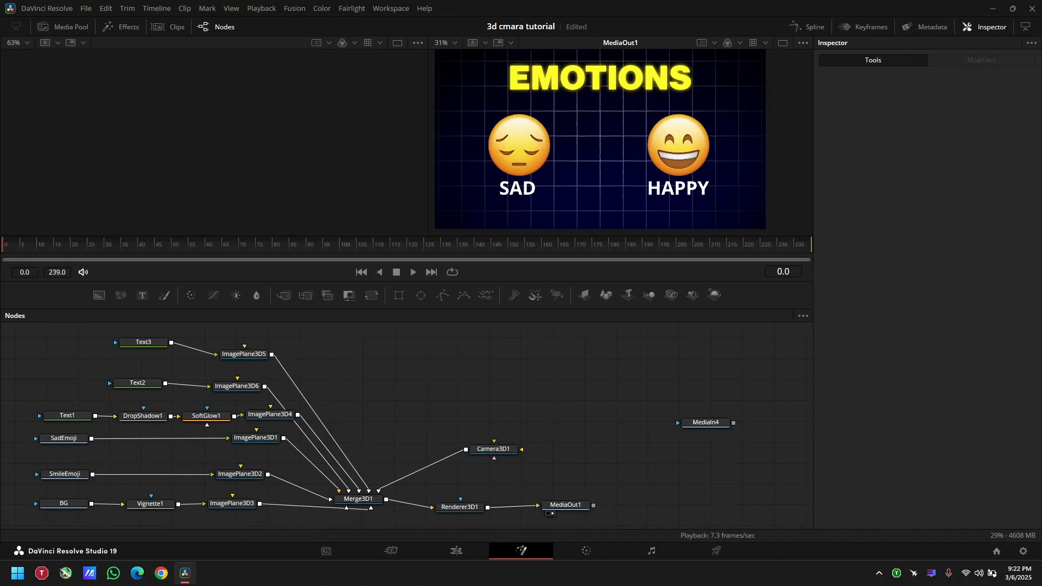
{"action": "left_click_drag", "start_coordinate": [122, 387], "coordinate": [66, 391]}
{"action": "left_click_drag", "start_coordinate": [129, 343], "coordinate": [75, 342]}
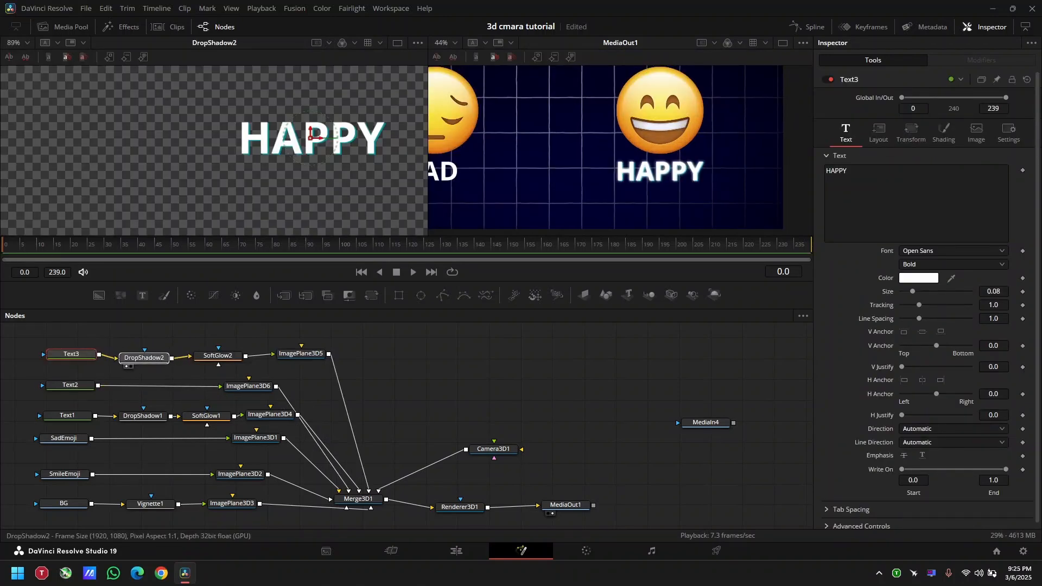
Step: Inspect DropShadow2, compare the HAPPY text with SoftGlow2 bypassed and enabled, and fit MediaOut1 to its viewer
{"action": "left_click", "coordinate": [143, 357]}
{"action": "scroll", "coordinate": [668, 188], "scroll_direction": "up", "scroll_amount": 5}
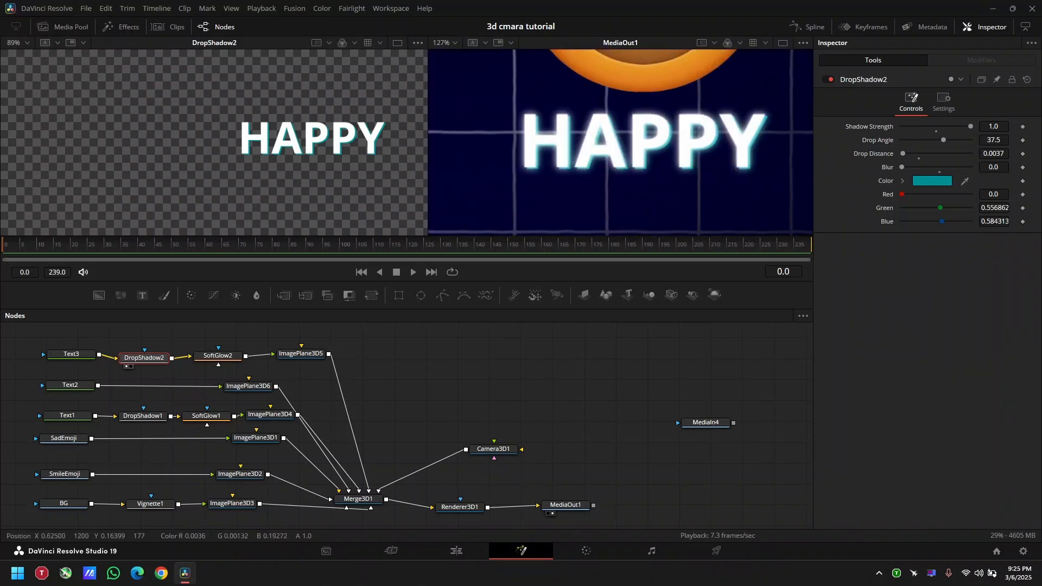
{"action": "left_click", "coordinate": [218, 356]}
{"action": "key", "text": "ctrl+p"}
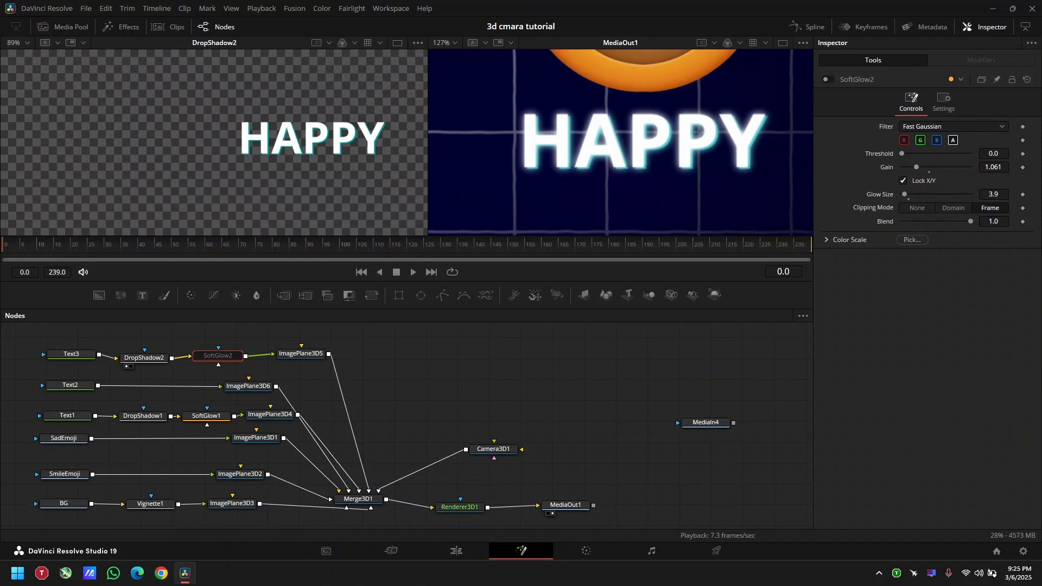
{"action": "key", "text": "ctrl+p"}
{"action": "scroll", "coordinate": [573, 136], "scroll_direction": "down", "scroll_amount": 7}
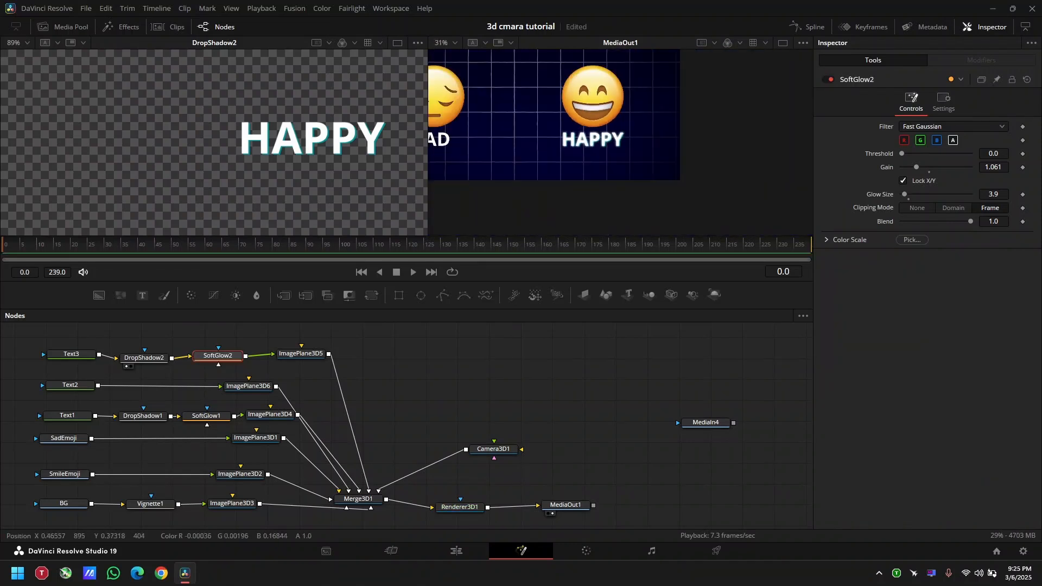
{"action": "left_click", "coordinate": [445, 42]}
{"action": "left_click", "coordinate": [446, 57]}
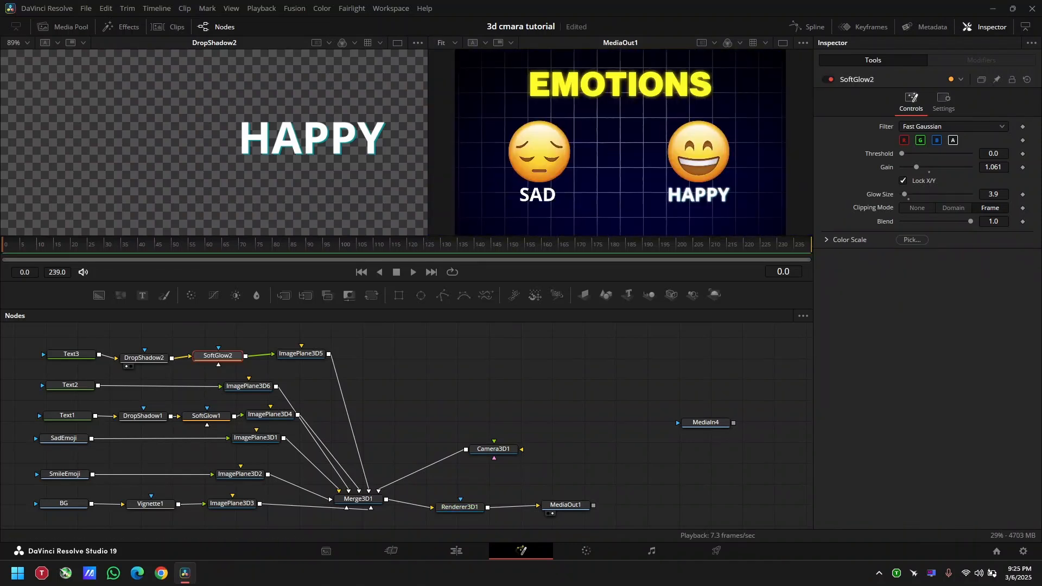
Step: Duplicate DropShadow2 and SoftGlow2, insert the copies between Text2 and ImagePlane3D6, and space out the nodes in that row
{"action": "left_click_drag", "start_coordinate": [115, 330], "coordinate": [217, 367]}
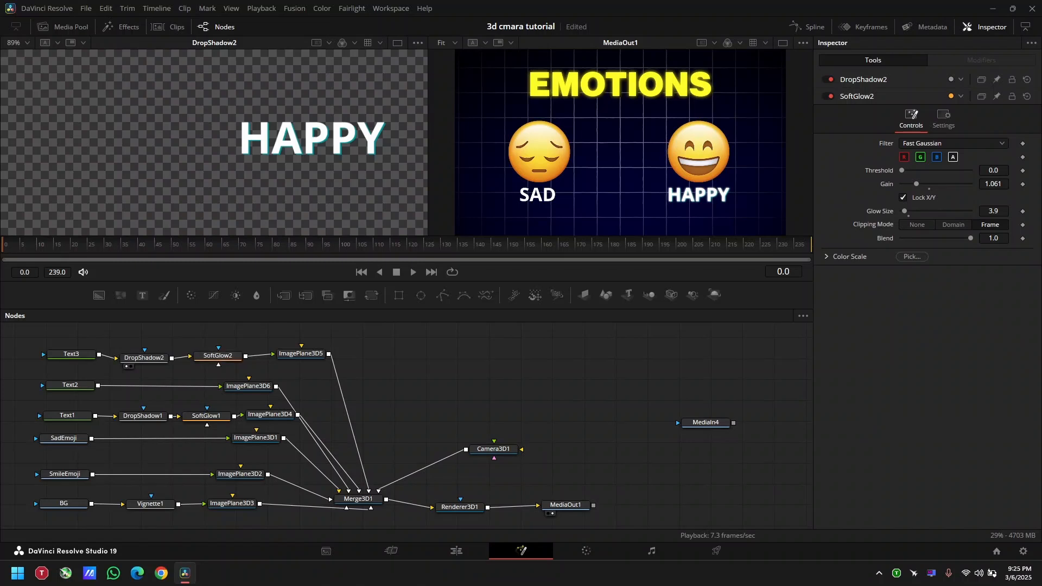
{"action": "key", "text": "ctrl+c"}
{"action": "key", "text": "ctrl+v"}
{"action": "left_click_drag", "start_coordinate": [508, 346], "coordinate": [201, 388]}
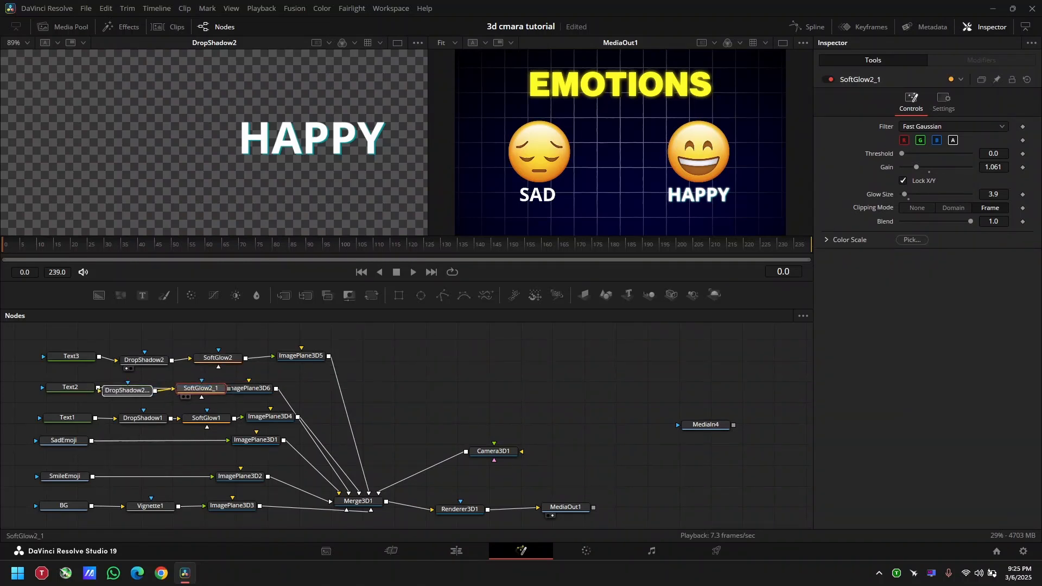
{"action": "left_click_drag", "start_coordinate": [281, 390], "coordinate": [287, 388]}
{"action": "mouse_move", "coordinate": [201, 389]}
{"action": "left_mouse_down"}
{"action": "mouse_move", "coordinate": [203, 398]}
{"action": "mouse_move", "coordinate": [212, 390]}
{"action": "left_mouse_up"}
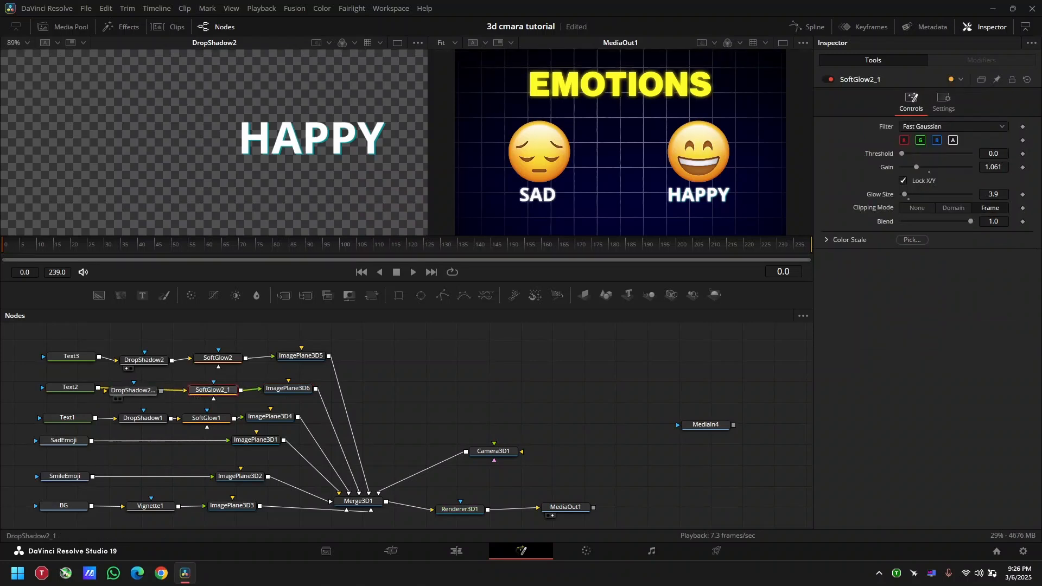
{"action": "mouse_move", "coordinate": [128, 390]}
{"action": "left_mouse_down"}
{"action": "mouse_move", "coordinate": [150, 388]}
{"action": "mouse_move", "coordinate": [141, 389]}
{"action": "left_mouse_up"}
{"action": "left_click", "coordinate": [63, 388]}
{"action": "scroll", "coordinate": [511, 205], "scroll_direction": "up", "scroll_amount": 3}
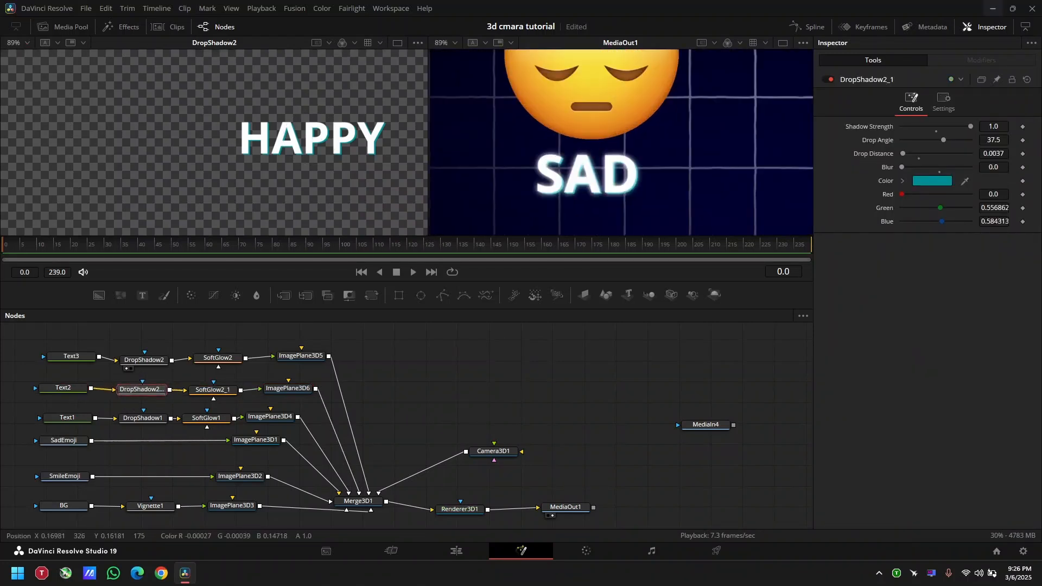
{"action": "scroll", "coordinate": [513, 183], "scroll_direction": "down", "scroll_amount": 3}
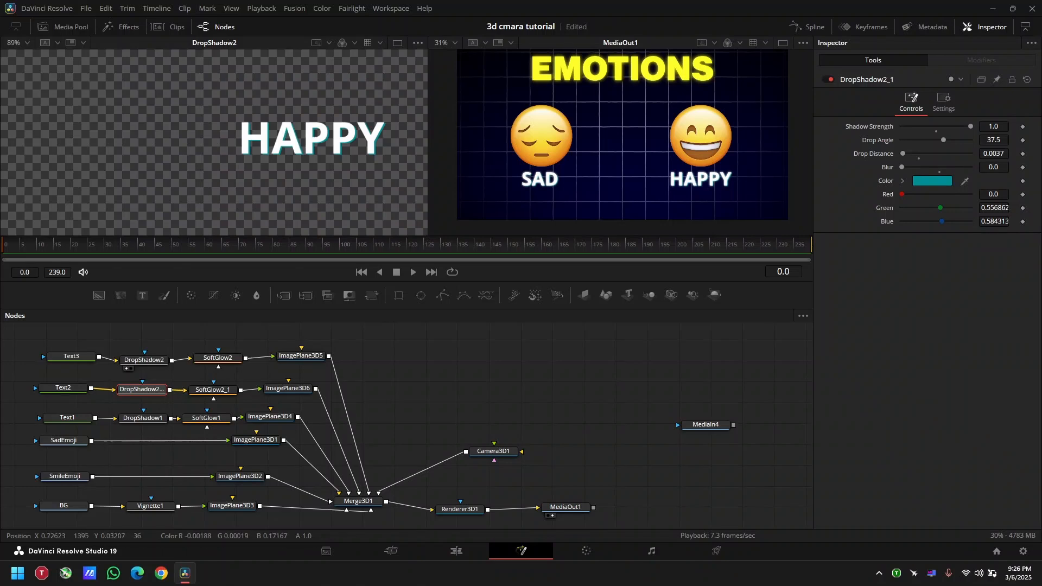
Step: Display Merge3D1 in the first viewer, orbit its scene, and bring the whole MediaOut1 frame into view
{"action": "left_click", "coordinate": [358, 501]}
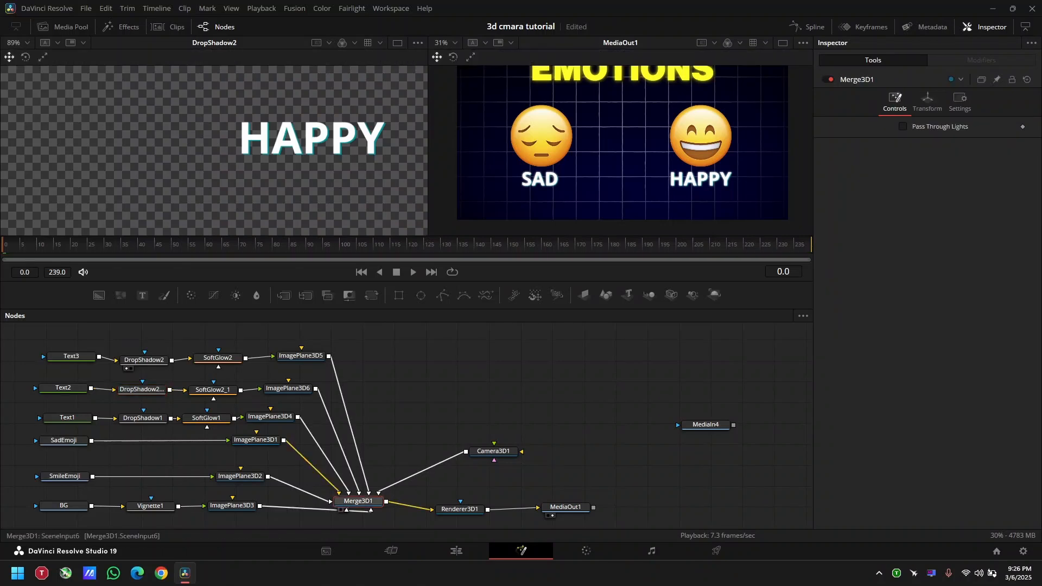
{"action": "key", "text": "1"}
{"action": "mouse_move", "coordinate": [237, 195]}
{"action": "left_mouse_down"}
{"action": "mouse_move", "coordinate": [184, 195]}
{"action": "mouse_move", "coordinate": [336, 195]}
{"action": "mouse_move", "coordinate": [255, 195]}
{"action": "left_mouse_up"}
{"action": "scroll", "coordinate": [655, 132], "scroll_direction": "down", "scroll_amount": 3}
{"action": "left_click_drag", "start_coordinate": [658, 127], "coordinate": [658, 159]}
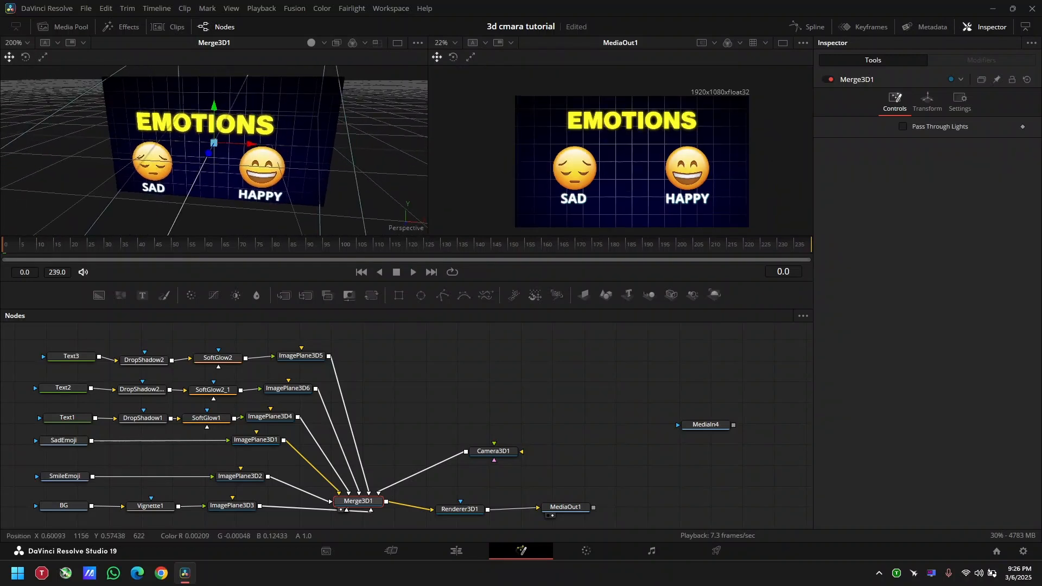
Step: Animate Camera3D1's Z translation at several points on the timeline and play the animation from the start
{"action": "left_click", "coordinate": [493, 451]}
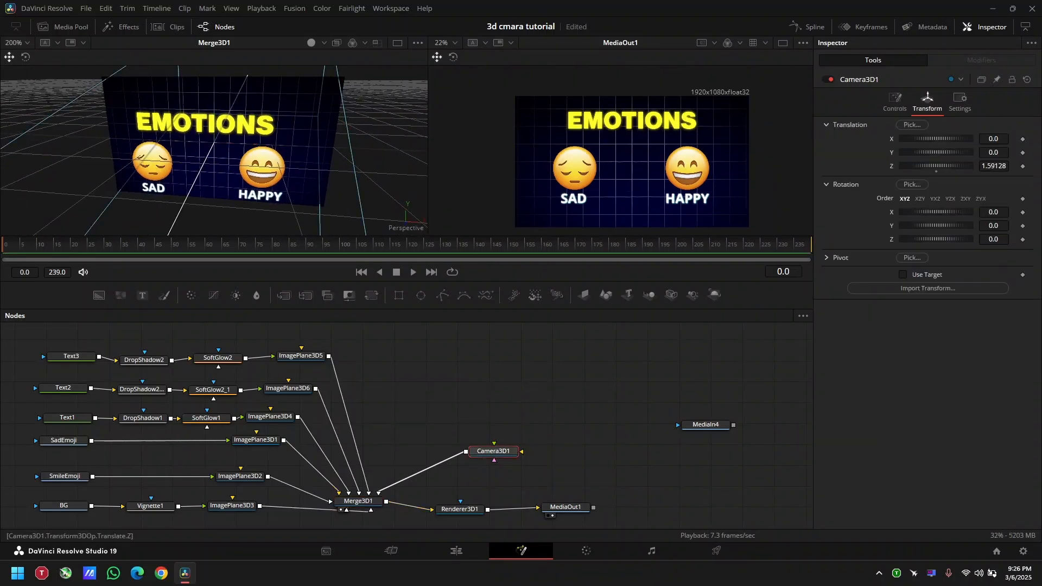
{"action": "left_click", "coordinate": [443, 244]}
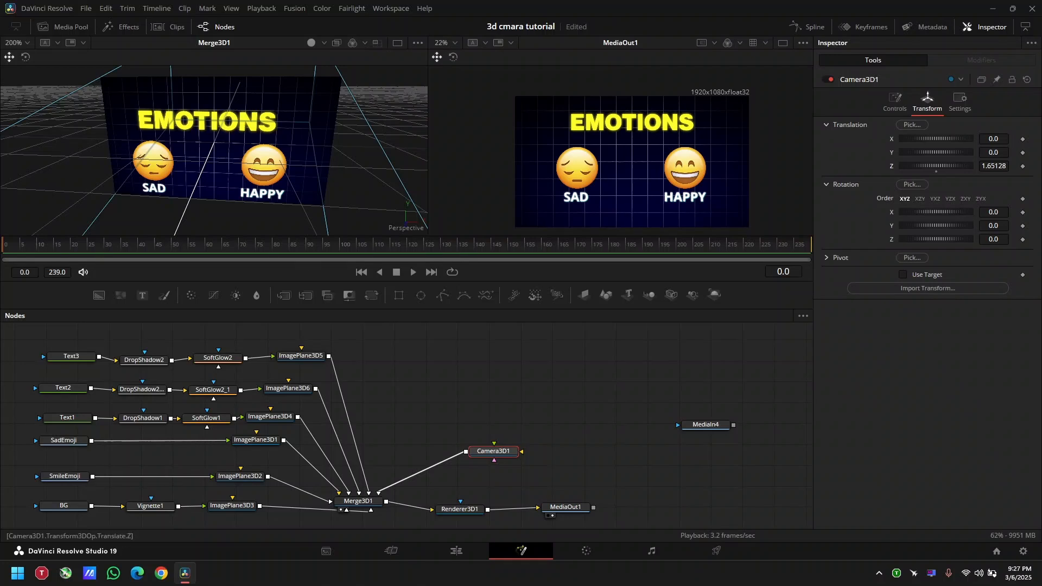
{"action": "left_click_drag", "start_coordinate": [992, 166], "coordinate": [911, 166]}
{"action": "left_click_drag", "start_coordinate": [309, 244], "coordinate": [339, 244]}
{"action": "left_click_drag", "start_coordinate": [993, 165], "coordinate": [1033, 165]}
{"action": "left_click_drag", "start_coordinate": [922, 165], "coordinate": [958, 166]}
{"action": "key", "text": "Home"}
{"action": "key", "text": "space"}
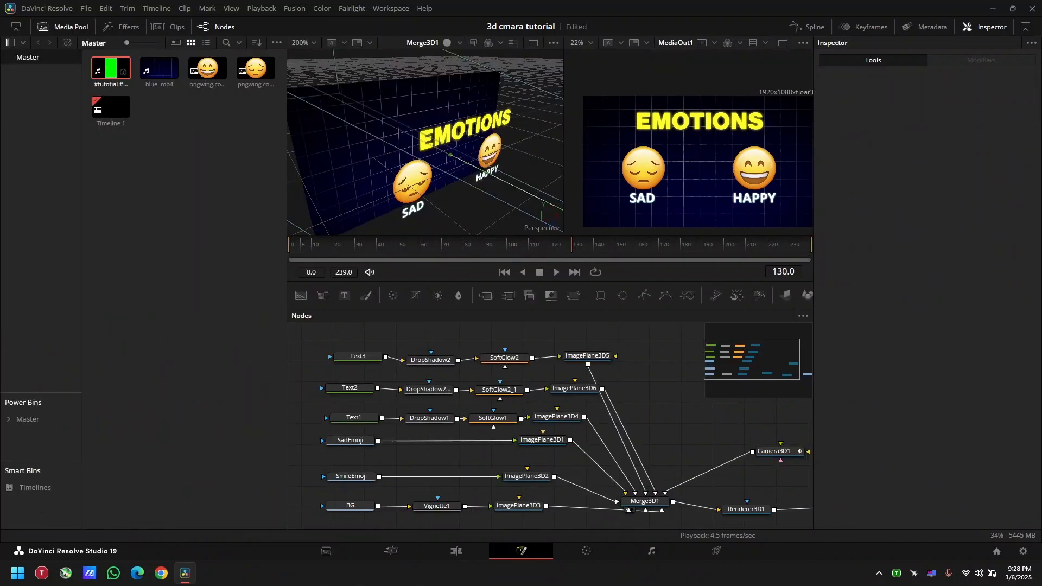
Step: Add the green-screen arrow clip from the media pool to the node graph and hide the media pool
{"action": "left_click_drag", "start_coordinate": [114, 69], "coordinate": [655, 369]}
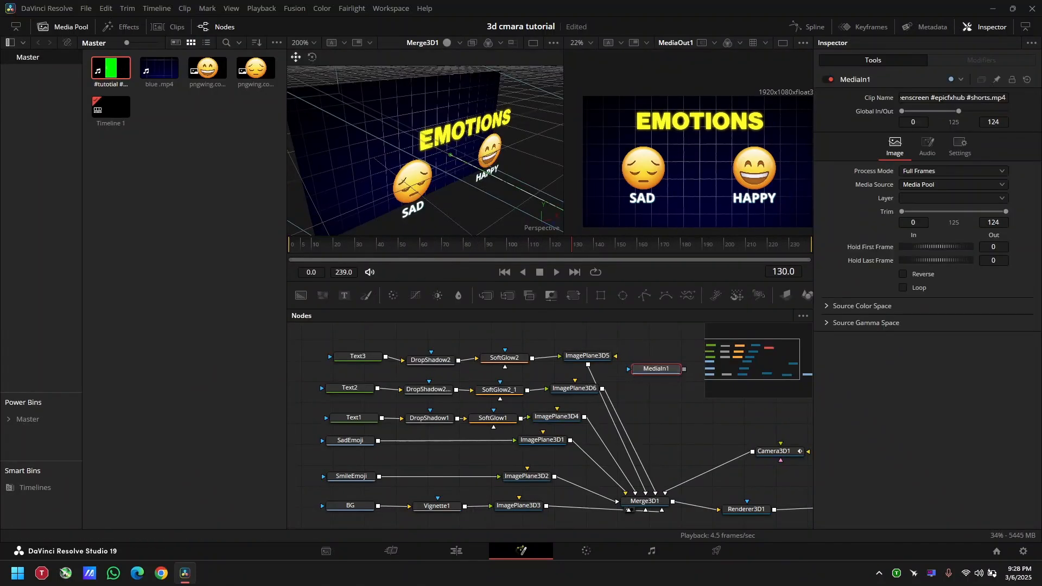
{"action": "key", "text": "ctrl+1"}
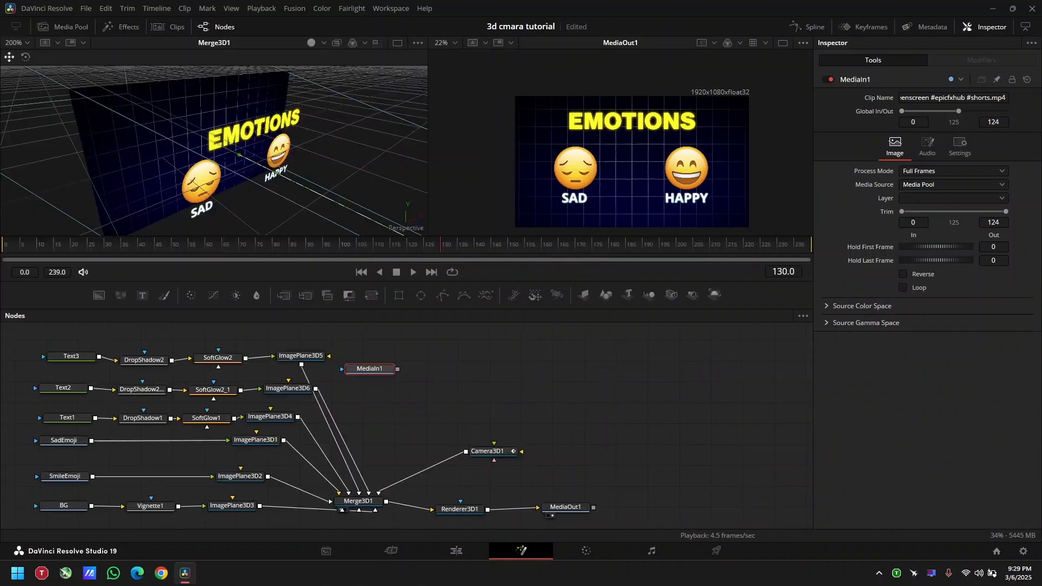
Step: Add an image plane fed by MediaIn1, connect it to Merge3D1, and orbit the 3D scene to check it
{"action": "left_click", "coordinate": [583, 295]}
{"action": "left_click_drag", "start_coordinate": [437, 400], "coordinate": [411, 443]}
{"action": "left_click_drag", "start_coordinate": [435, 401], "coordinate": [370, 493]}
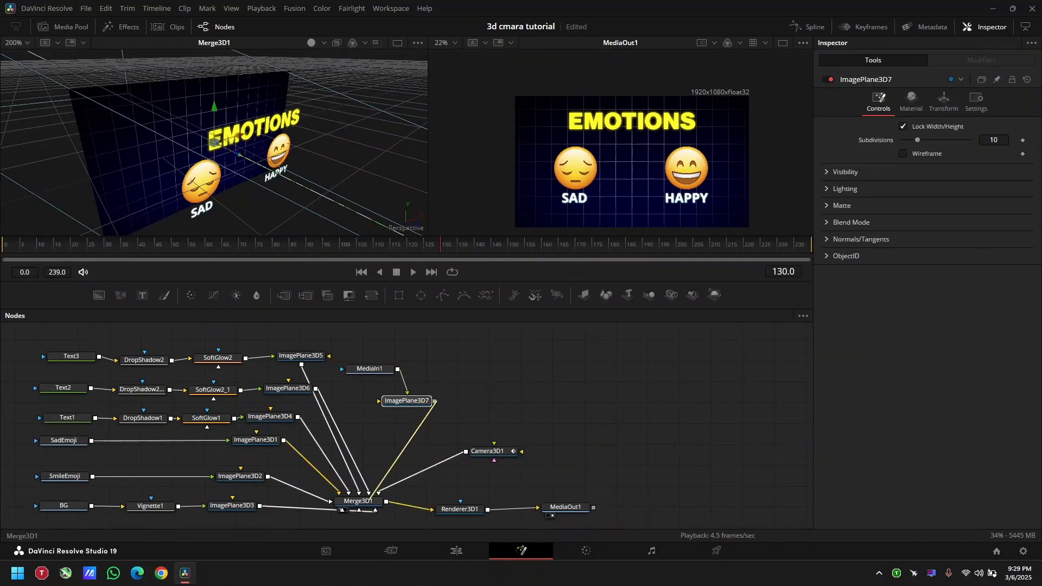
{"action": "left_click", "coordinate": [405, 401]}
{"action": "left_click_drag", "start_coordinate": [228, 163], "coordinate": [326, 163]}
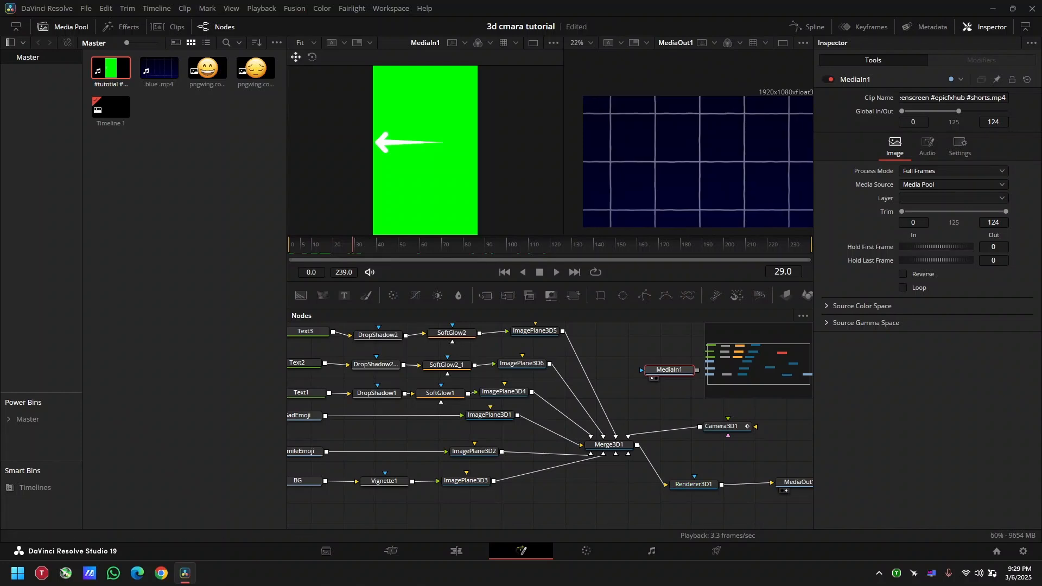
Step: Reposition MediaIn1, add an image plane below it, and link the clip through that plane to Merge3D1
{"action": "left_click", "coordinate": [668, 347]}
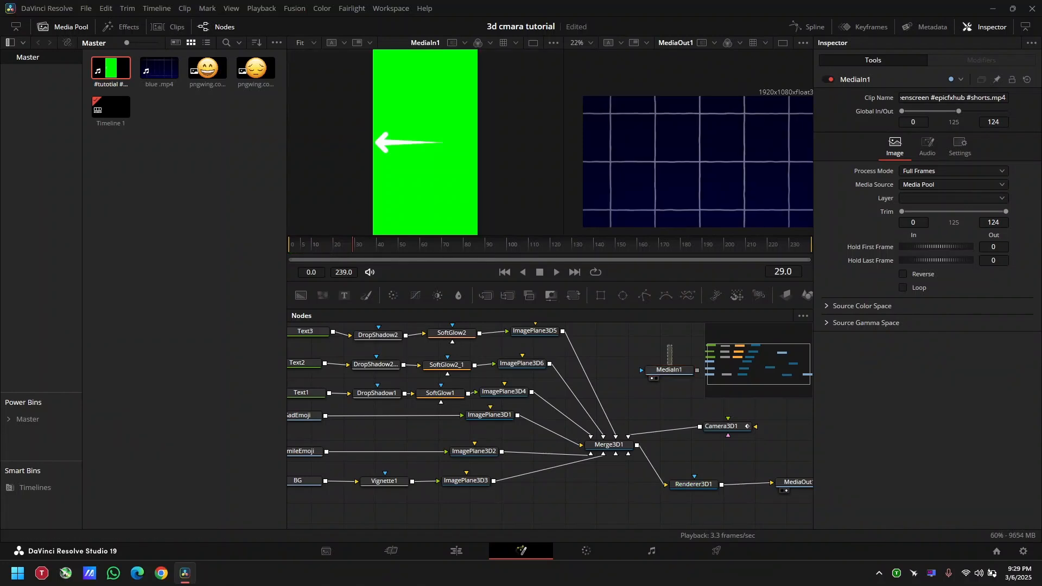
{"action": "left_click_drag", "start_coordinate": [668, 369], "coordinate": [657, 357]}
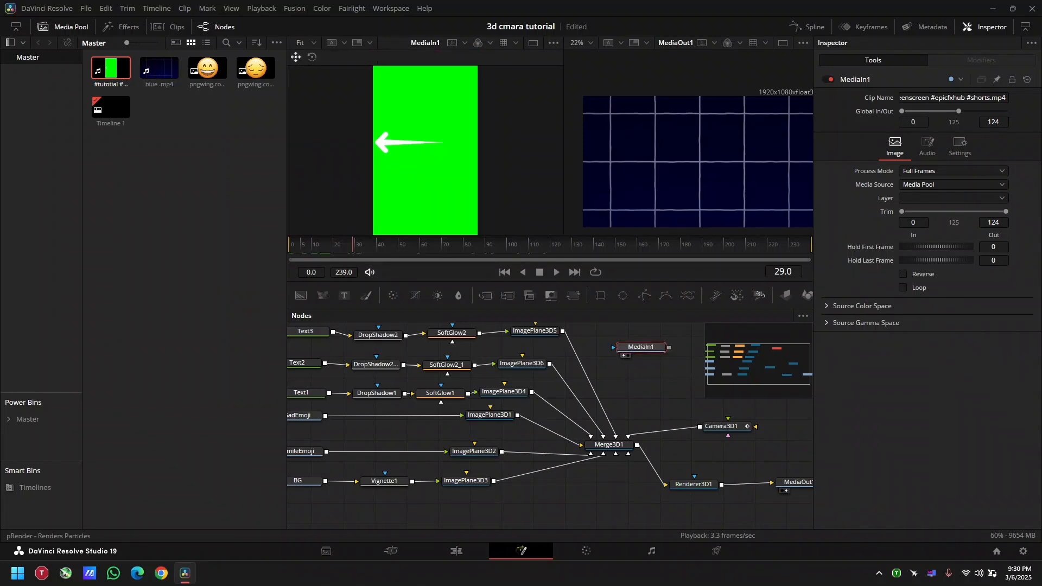
{"action": "left_click", "coordinate": [786, 295]}
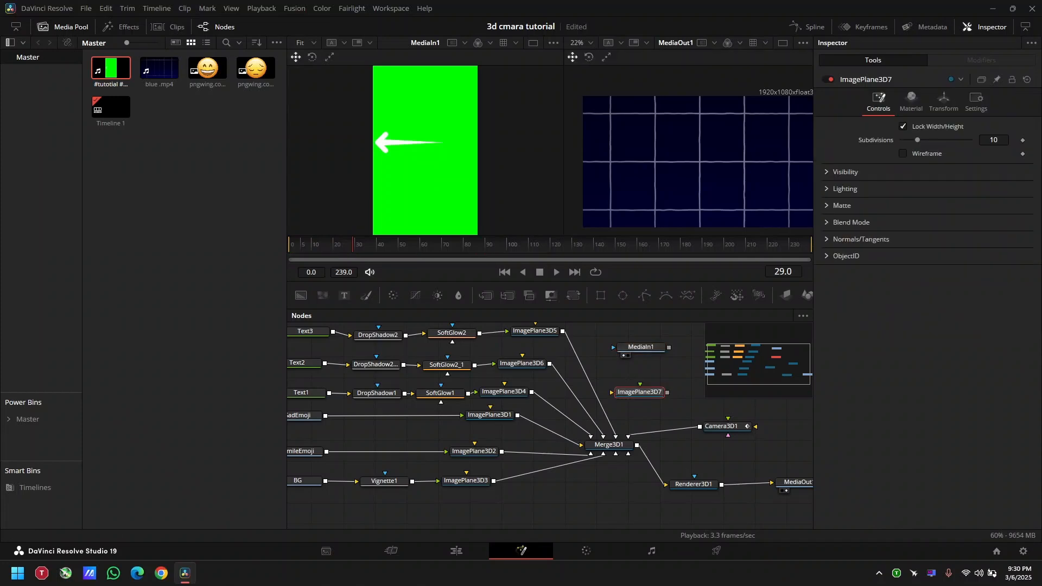
{"action": "mouse_move", "coordinate": [660, 387]}
{"action": "left_mouse_down"}
{"action": "mouse_move", "coordinate": [650, 392]}
{"action": "mouse_move", "coordinate": [666, 406]}
{"action": "mouse_move", "coordinate": [639, 425]}
{"action": "mouse_move", "coordinate": [668, 394]}
{"action": "left_mouse_up"}
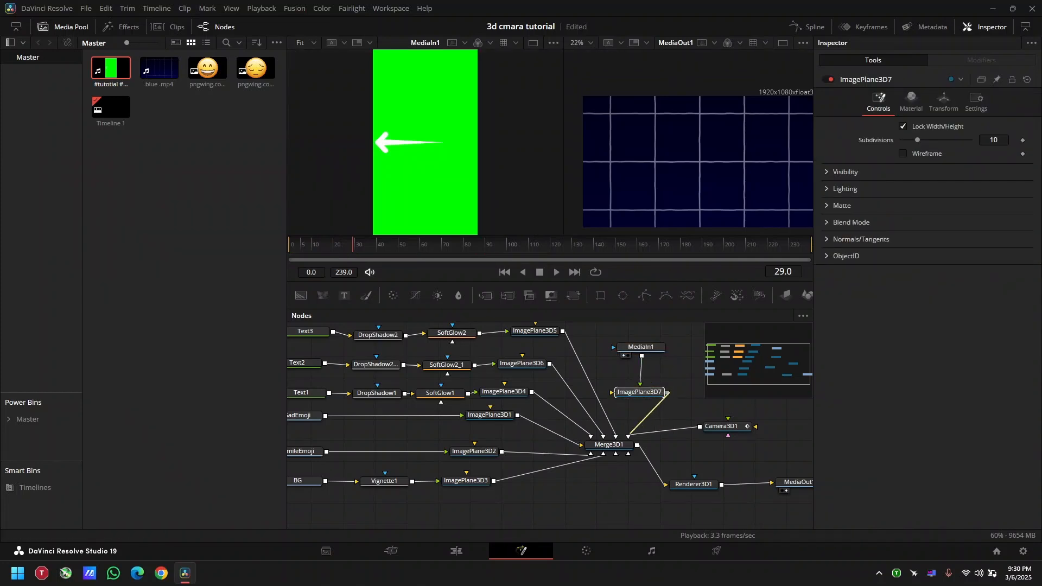
Step: Connect ImagePlane3D7 to Merge3D1 and show the merged 3D scene in the first viewer
{"action": "left_click_drag", "start_coordinate": [629, 434], "coordinate": [611, 444]}
{"action": "scroll", "coordinate": [689, 168], "scroll_direction": "down", "scroll_amount": 3}
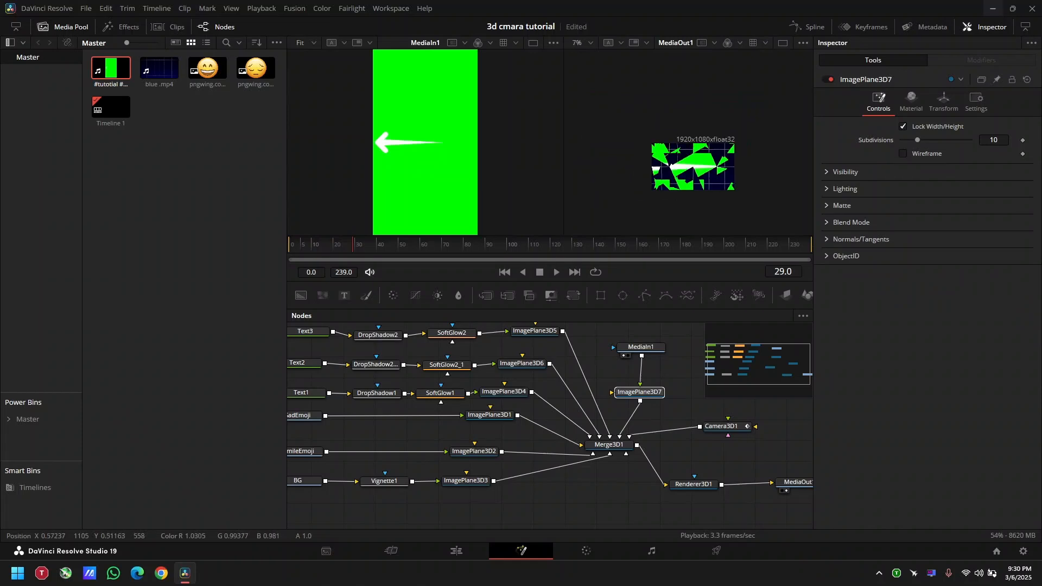
{"action": "scroll", "coordinate": [698, 166], "scroll_direction": "up", "scroll_amount": 2}
{"action": "left_click", "coordinate": [609, 444]}
{"action": "key", "text": "1"}
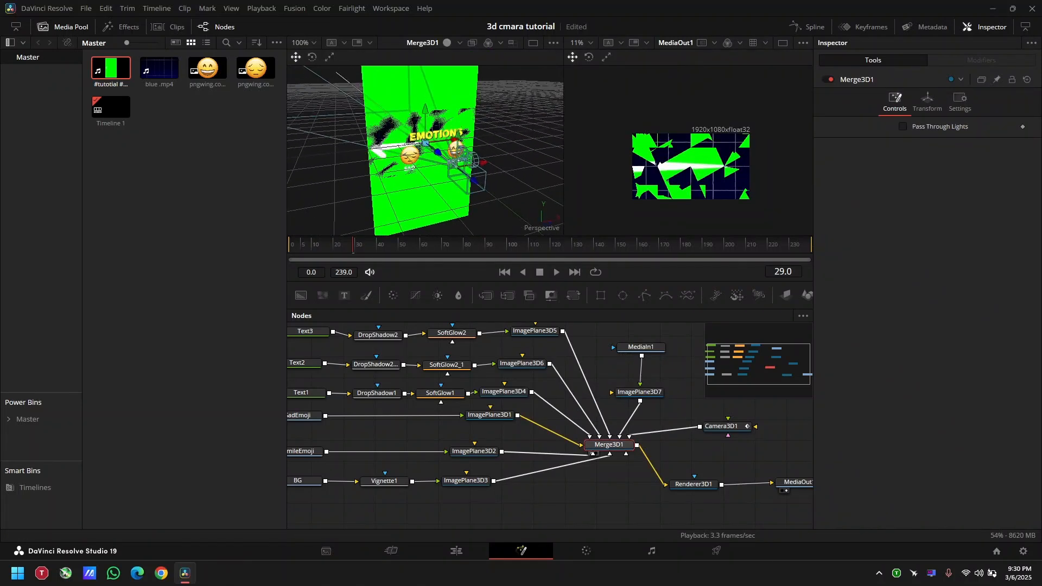
Step: Go to frame 120 and set MediaIn1's global range to start at 120 and end at 239
{"action": "left_click_drag", "start_coordinate": [526, 244], "coordinate": [480, 244]}
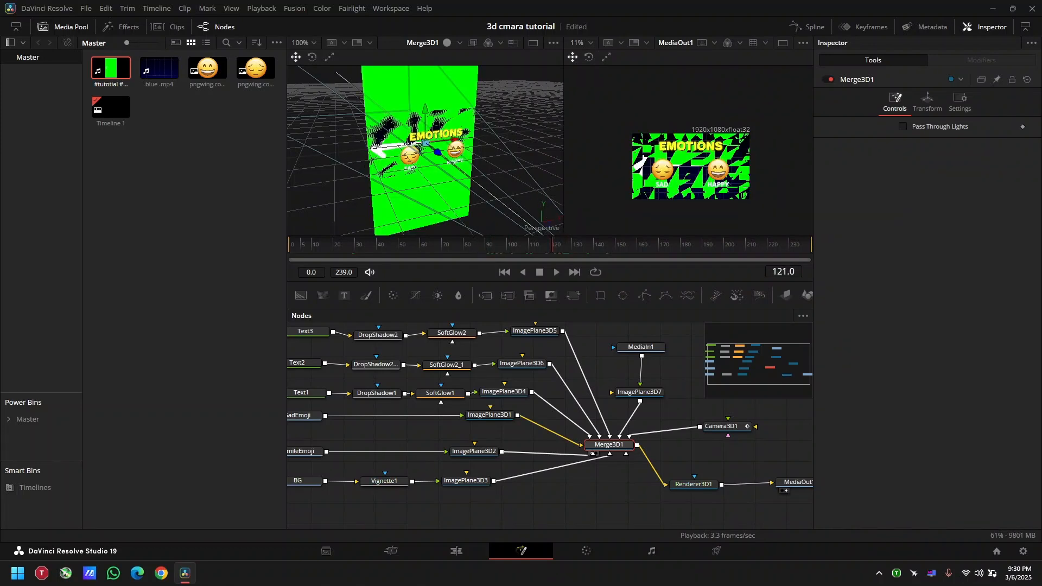
{"action": "key", "text": "Left"}
{"action": "left_click", "coordinate": [641, 346]}
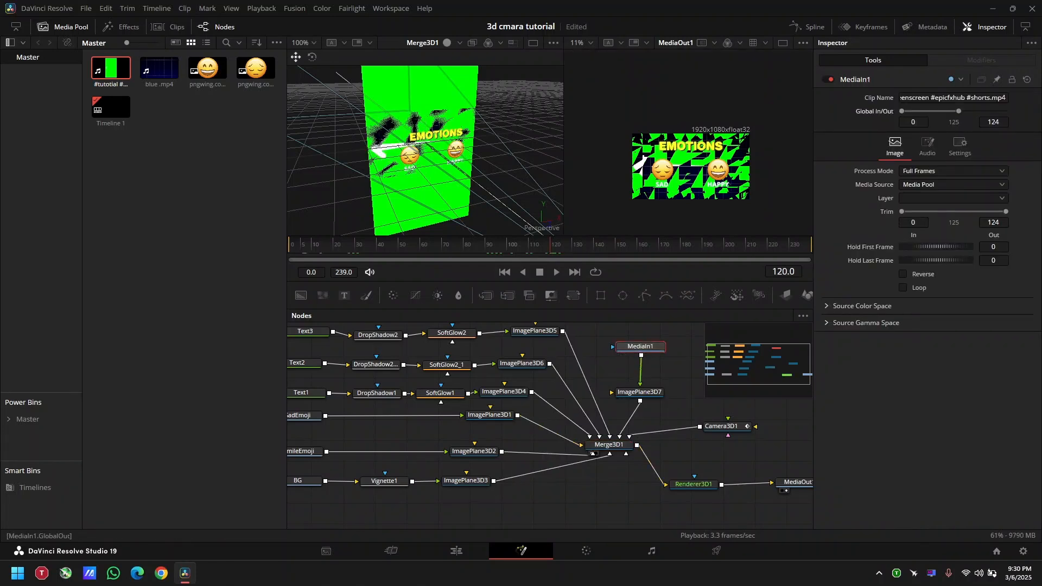
{"action": "left_click_drag", "start_coordinate": [929, 111], "coordinate": [952, 111]}
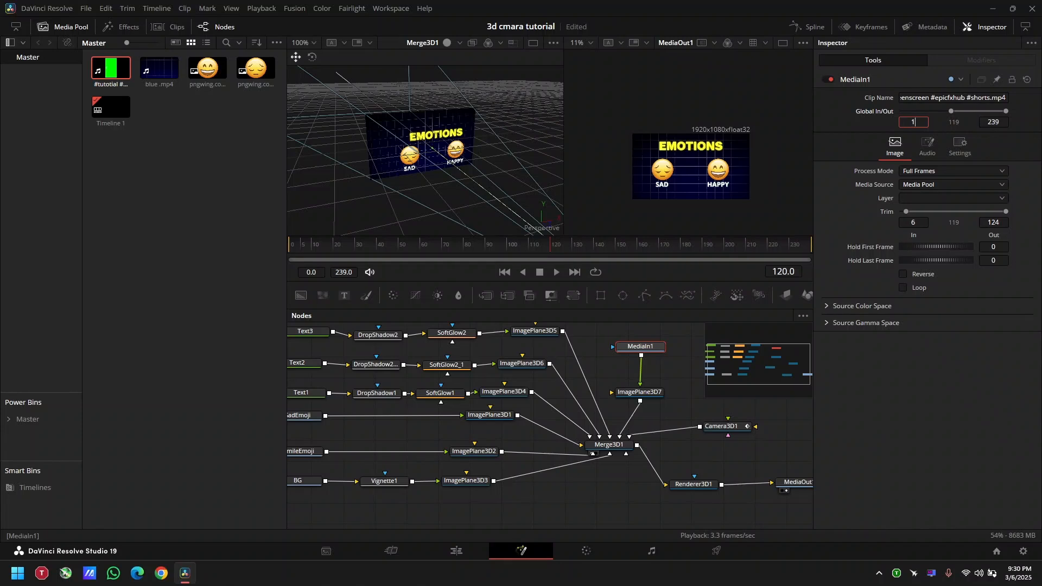
{"action": "key", "text": "Tab"}
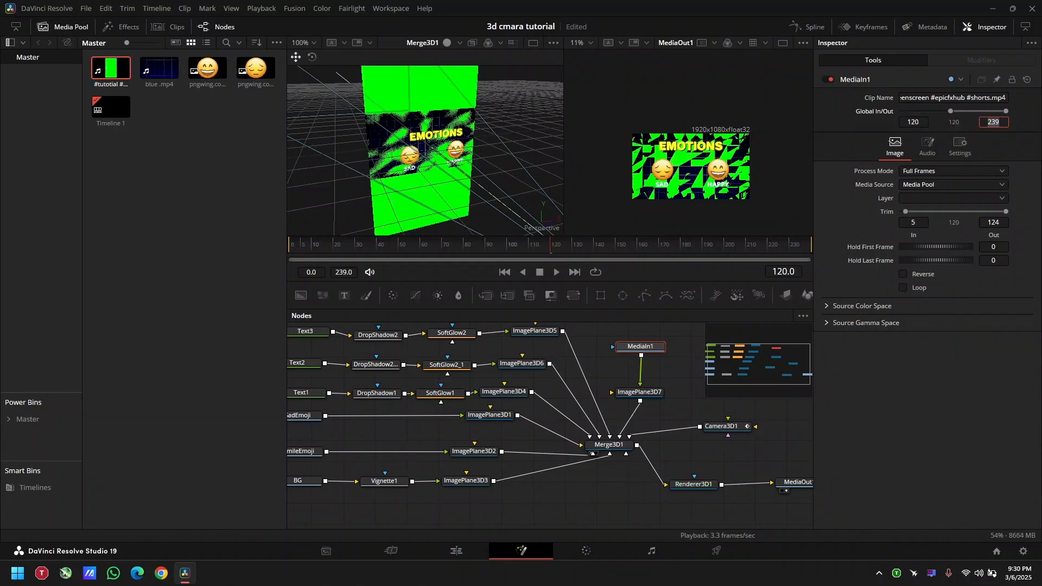
{"action": "scroll", "coordinate": [587, 245], "scroll_direction": "up", "scroll_amount": 2}
{"action": "scroll", "coordinate": [587, 244], "scroll_direction": "up", "scroll_amount": 1}
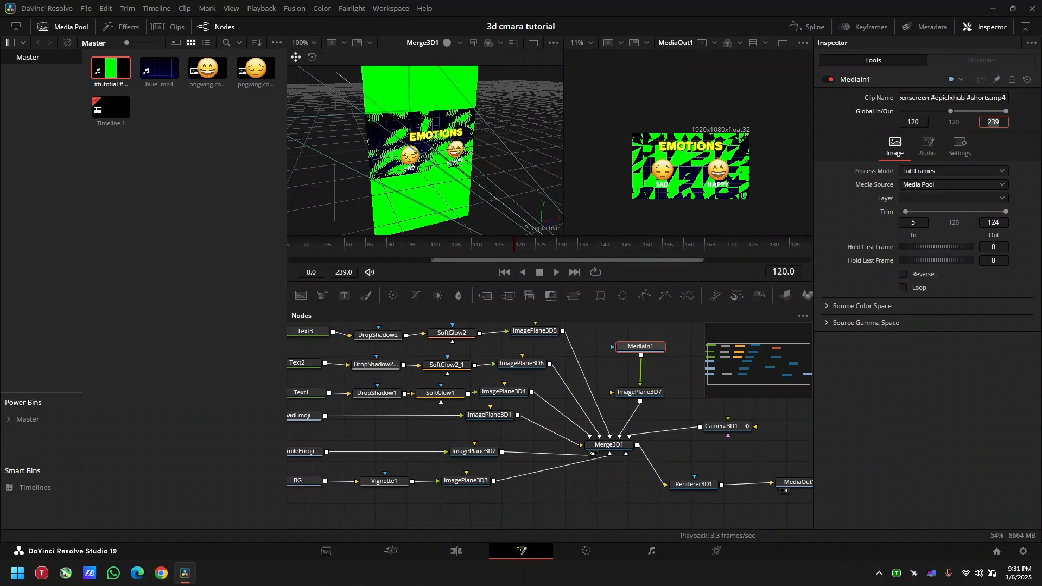
{"action": "scroll", "coordinate": [587, 244], "scroll_direction": "down", "scroll_amount": 2}
{"action": "scroll", "coordinate": [587, 244], "scroll_direction": "down", "scroll_amount": 2}
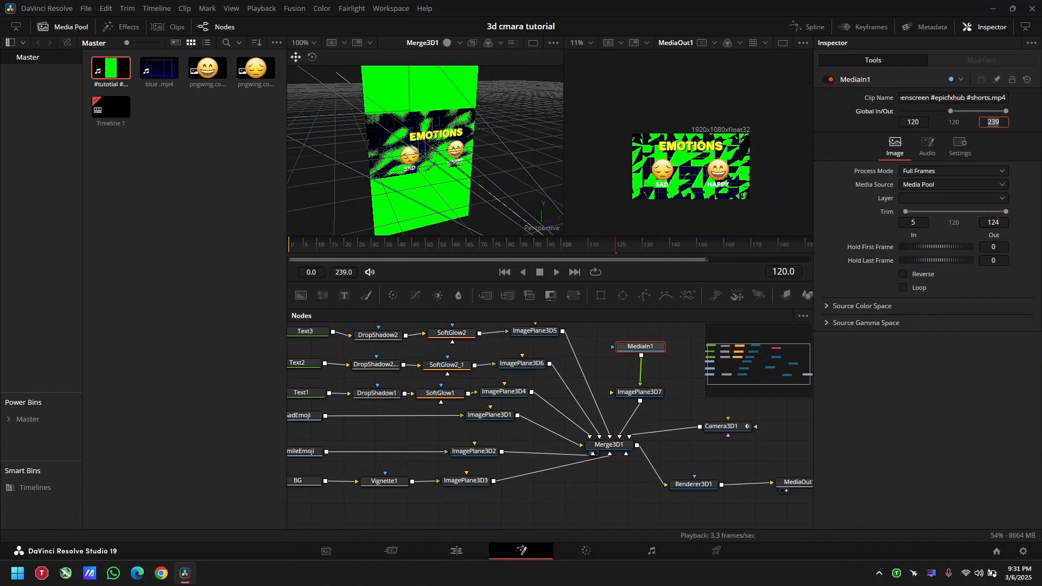
Step: Insert a Delta Keyer between MediaIn1 and ImagePlane3D7
{"action": "left_click_drag", "start_coordinate": [640, 346], "coordinate": [647, 337]}
{"action": "key", "text": "shift+space"}
{"action": "type", "text": "SOF"}
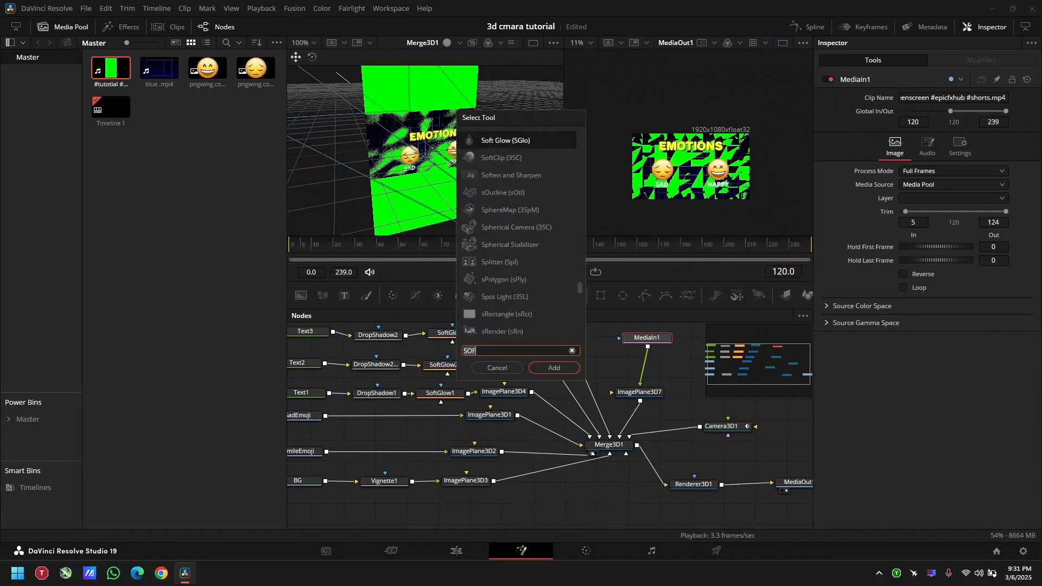
{"action": "type", "text": "DEL"}
{"action": "key", "text": "Return"}
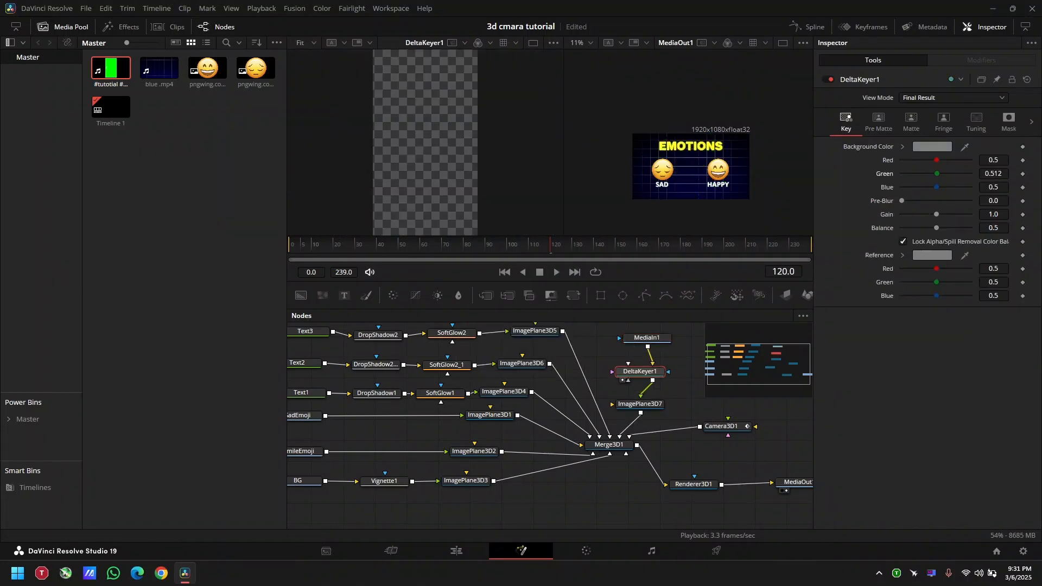
Step: Go to frame 147 and raise the green value of DeltaKeyer1's background color to 0.999 to key the arrow
{"action": "left_click_drag", "start_coordinate": [993, 174], "coordinate": [999, 174]}
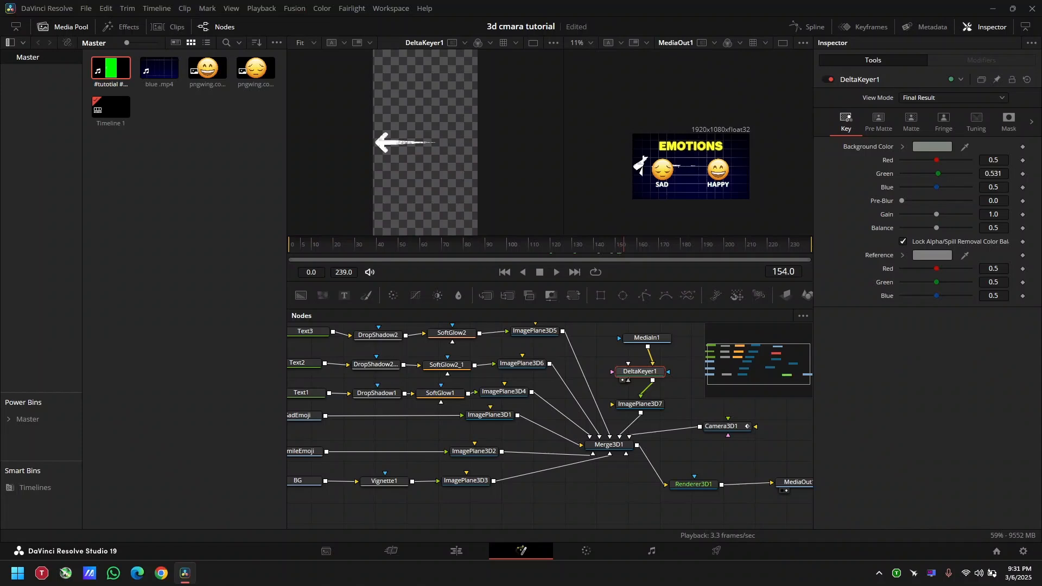
{"action": "left_click_drag", "start_coordinate": [623, 244], "coordinate": [608, 244]}
{"action": "scroll", "coordinate": [380, 145], "scroll_direction": "up", "scroll_amount": 7}
{"action": "scroll", "coordinate": [380, 146], "scroll_direction": "down", "scroll_amount": 2}
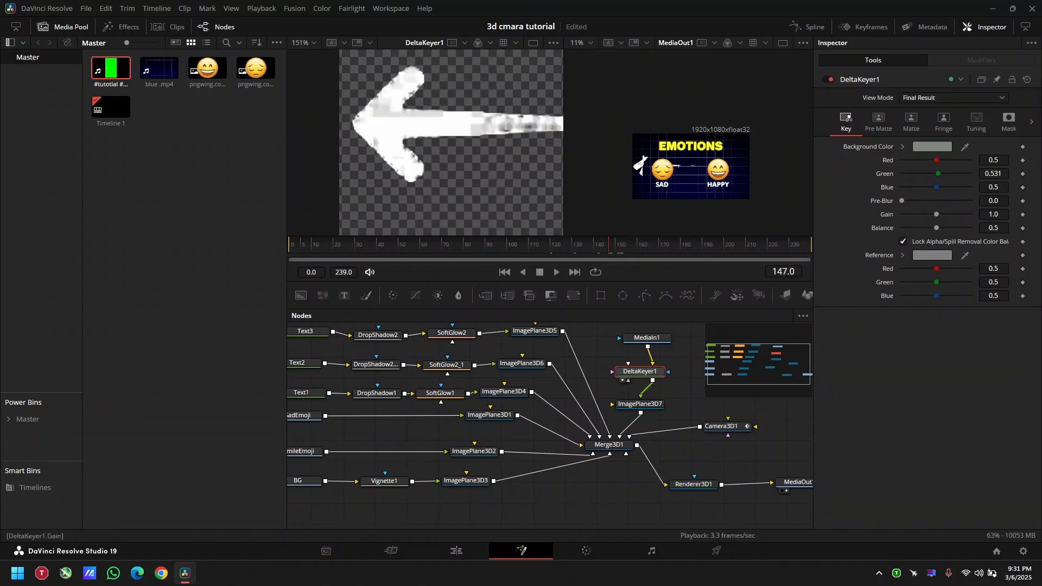
{"action": "left_click_drag", "start_coordinate": [993, 174], "coordinate": [1040, 173]}
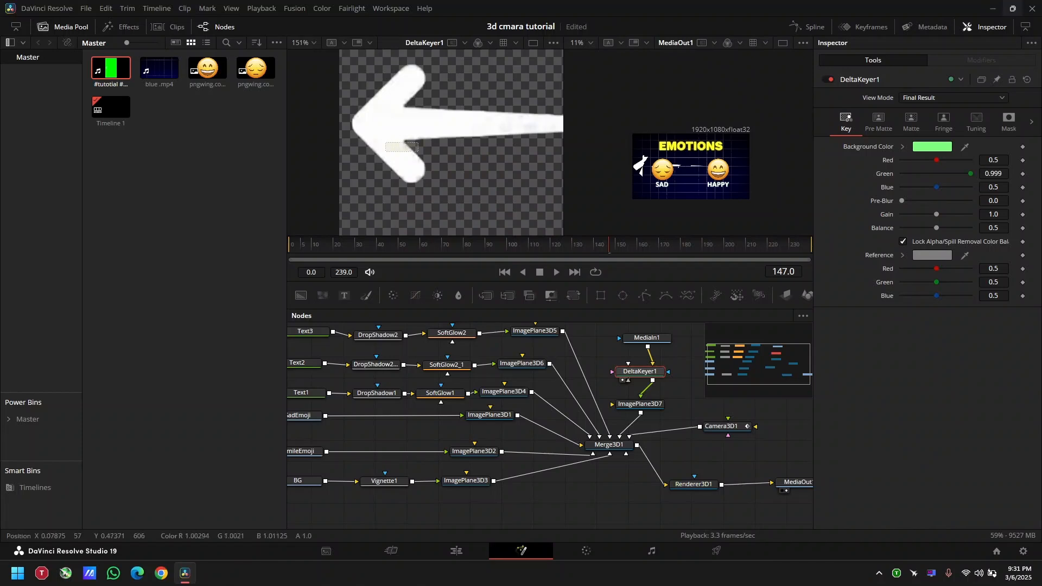
{"action": "scroll", "coordinate": [488, 142], "scroll_direction": "down", "scroll_amount": 3}
{"action": "scroll", "coordinate": [488, 142], "scroll_direction": "up", "scroll_amount": 3}
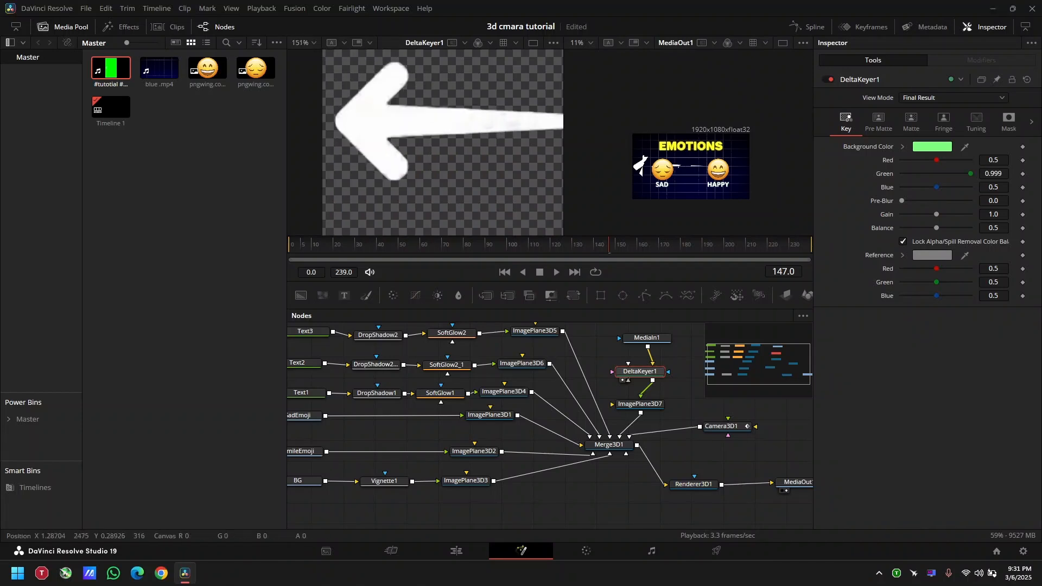
Step: Try a background blue of 0.865 and a background red of 0.613 in DeltaKeyer1, undoing each change
{"action": "left_click_drag", "start_coordinate": [993, 187], "coordinate": [1034, 187]}
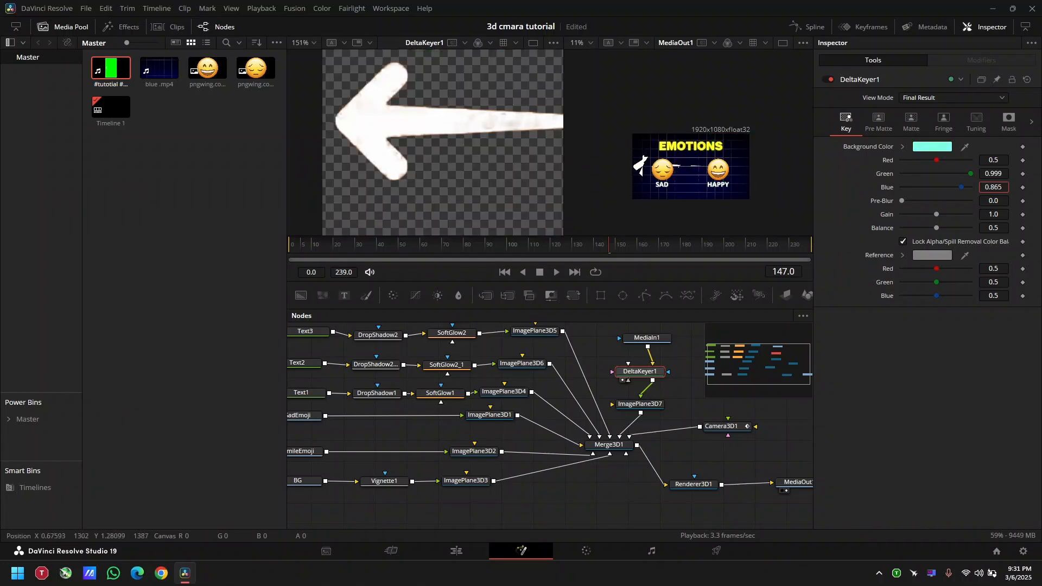
{"action": "key", "text": "ctrl+z"}
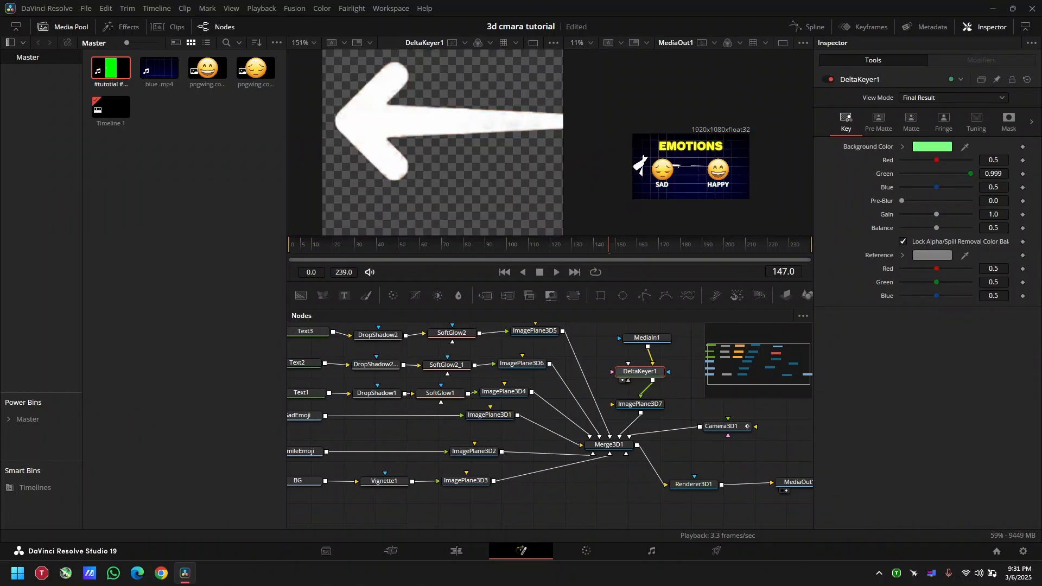
{"action": "left_click_drag", "start_coordinate": [993, 160], "coordinate": [1002, 160]}
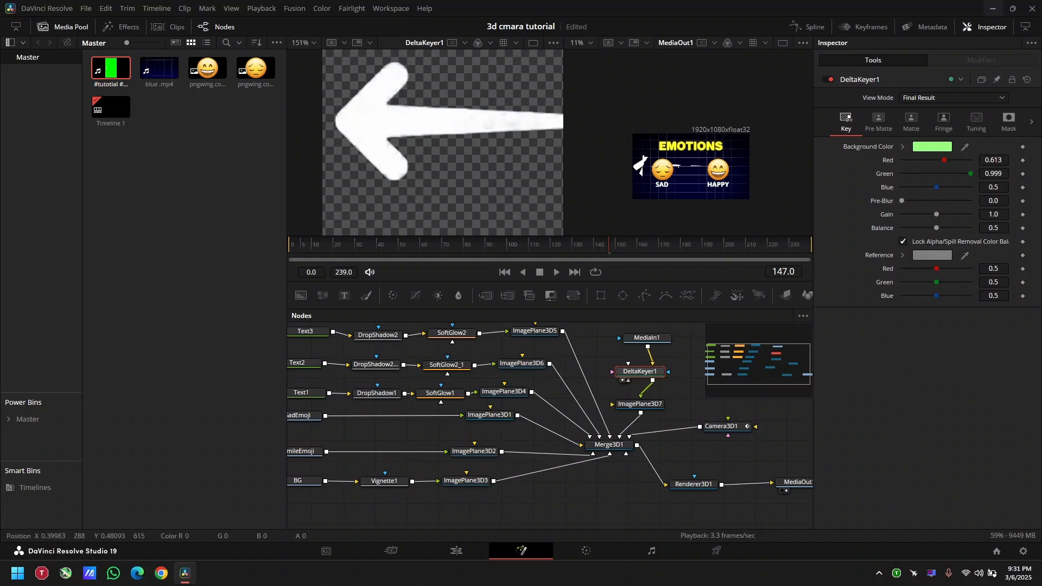
{"action": "scroll", "coordinate": [537, 125], "scroll_direction": "down", "scroll_amount": 4}
{"action": "scroll", "coordinate": [543, 94], "scroll_direction": "up", "scroll_amount": 3}
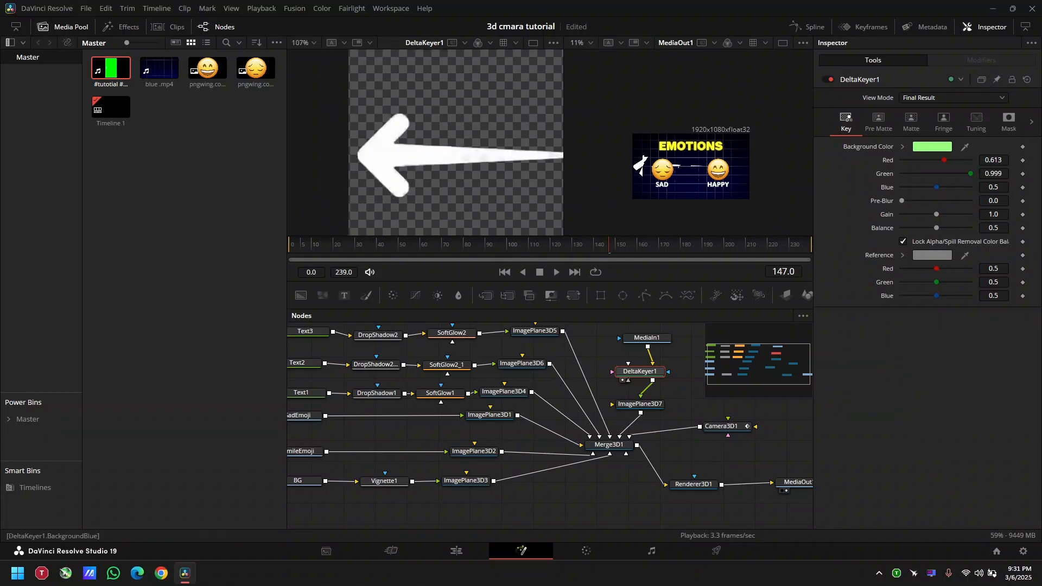
{"action": "key", "text": "ctrl+z"}
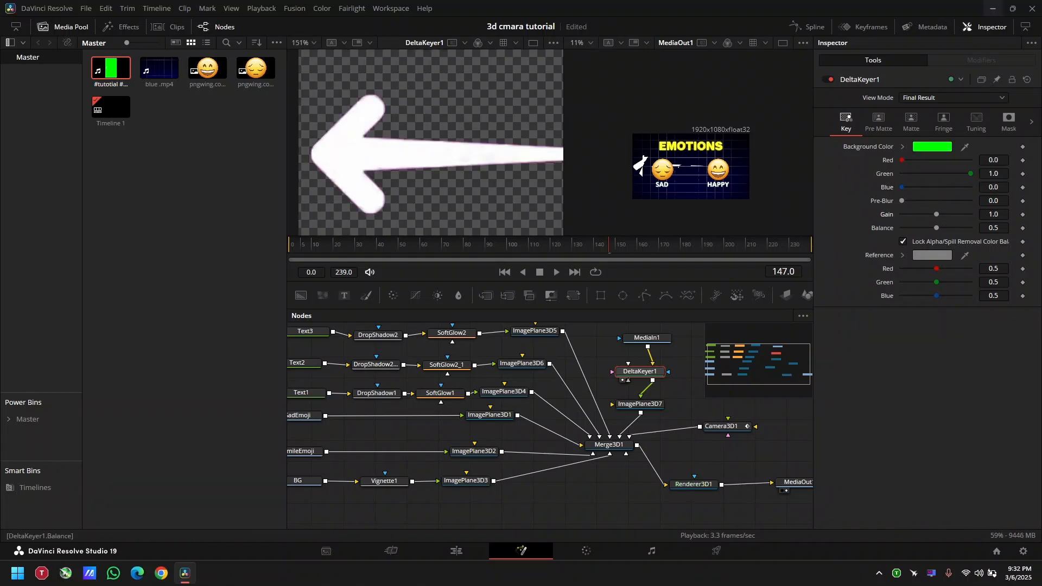
Step: Key against pure green (red 0, green 1, blue 0) in DeltaKeyer1 and set its balance to 1.0
{"action": "left_click_drag", "start_coordinate": [936, 228], "coordinate": [943, 228]}
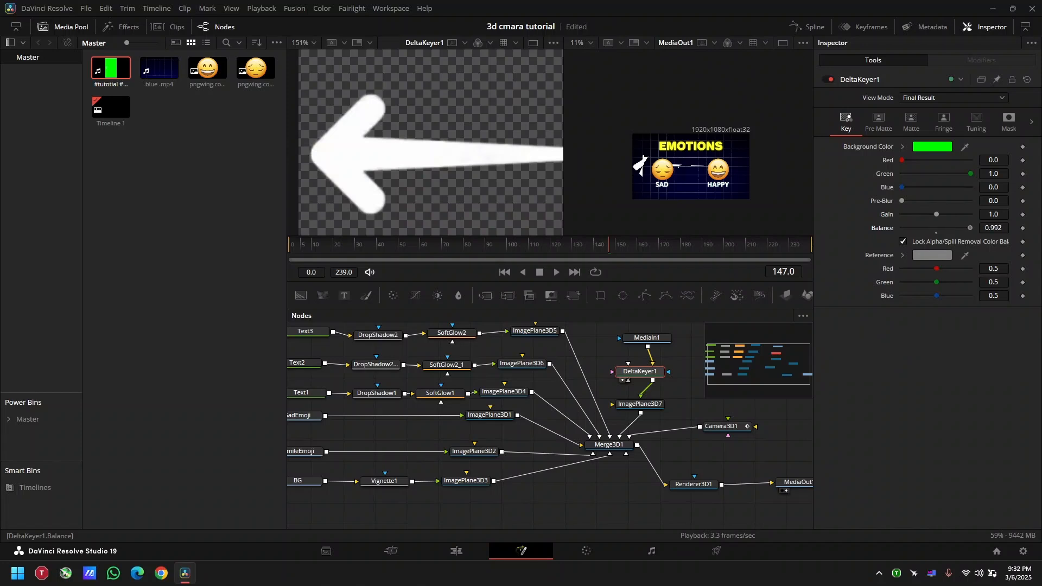
{"action": "scroll", "coordinate": [527, 123], "scroll_direction": "down", "scroll_amount": 6}
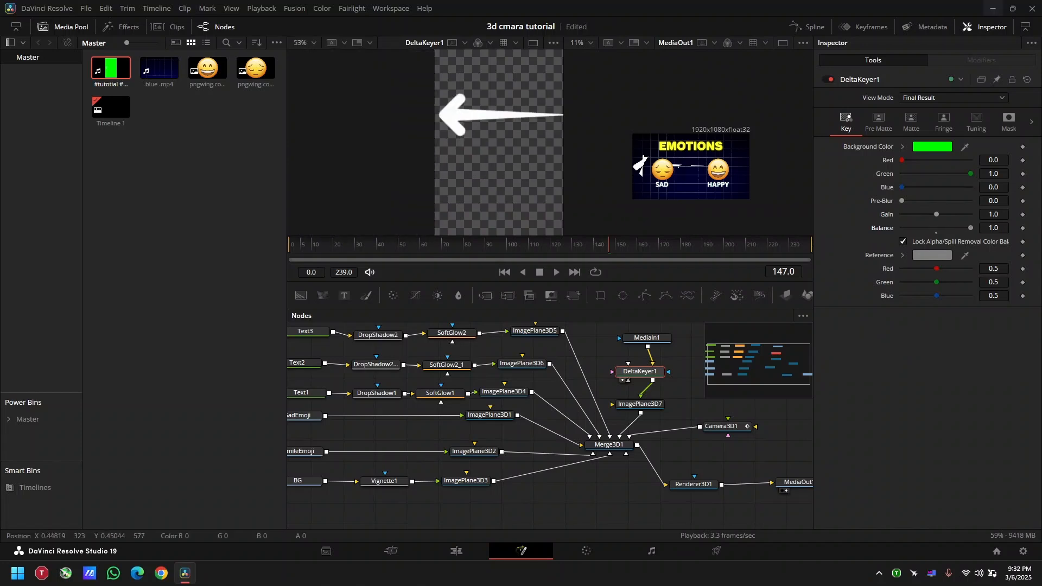
{"action": "scroll", "coordinate": [541, 60], "scroll_direction": "up", "scroll_amount": 1}
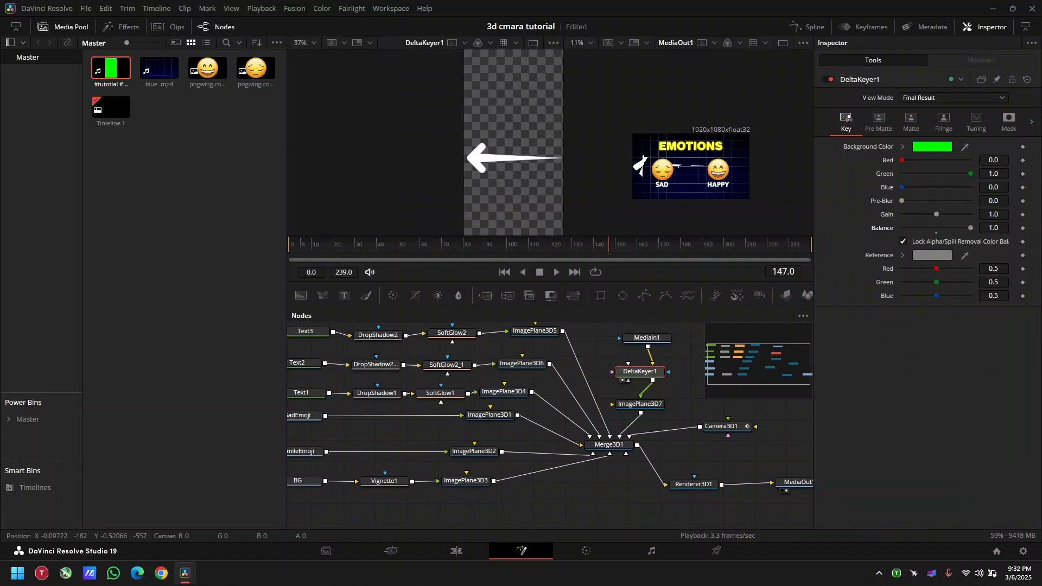
Step: Show Merge3D1 in the first viewer and set ImagePlane3D7's Z translation to 0.1 and scale to 0.79
{"action": "left_click", "coordinate": [609, 445]}
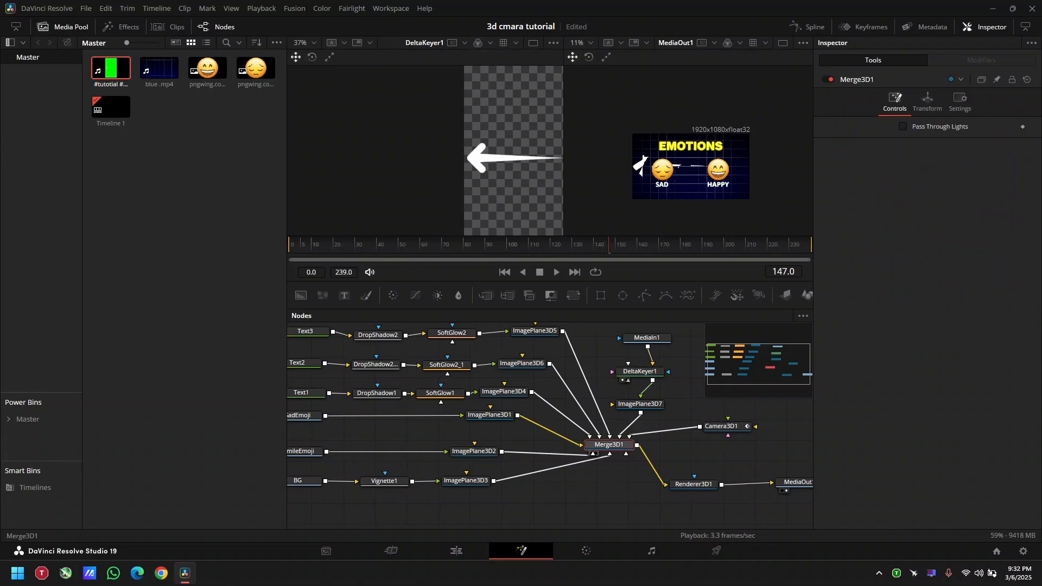
{"action": "key", "text": "1"}
{"action": "scroll", "coordinate": [425, 151], "scroll_direction": "up", "scroll_amount": 2}
{"action": "left_click_drag", "start_coordinate": [391, 152], "coordinate": [467, 154]}
{"action": "left_click", "coordinate": [639, 405]}
{"action": "left_click", "coordinate": [942, 102]}
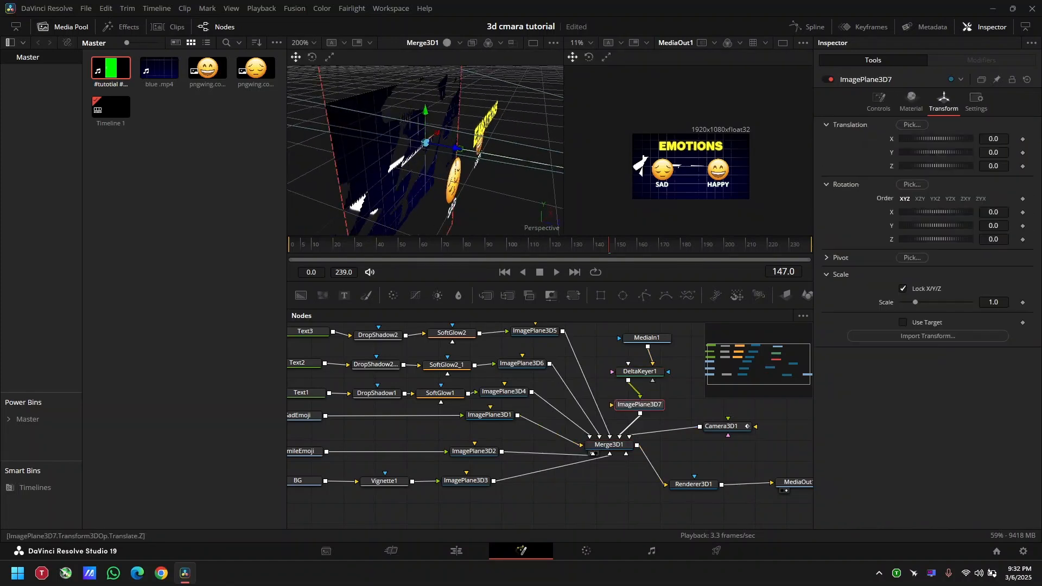
{"action": "mouse_move", "coordinate": [934, 166]}
{"action": "left_mouse_down"}
{"action": "mouse_move", "coordinate": [958, 166]}
{"action": "mouse_move", "coordinate": [942, 166]}
{"action": "left_mouse_up"}
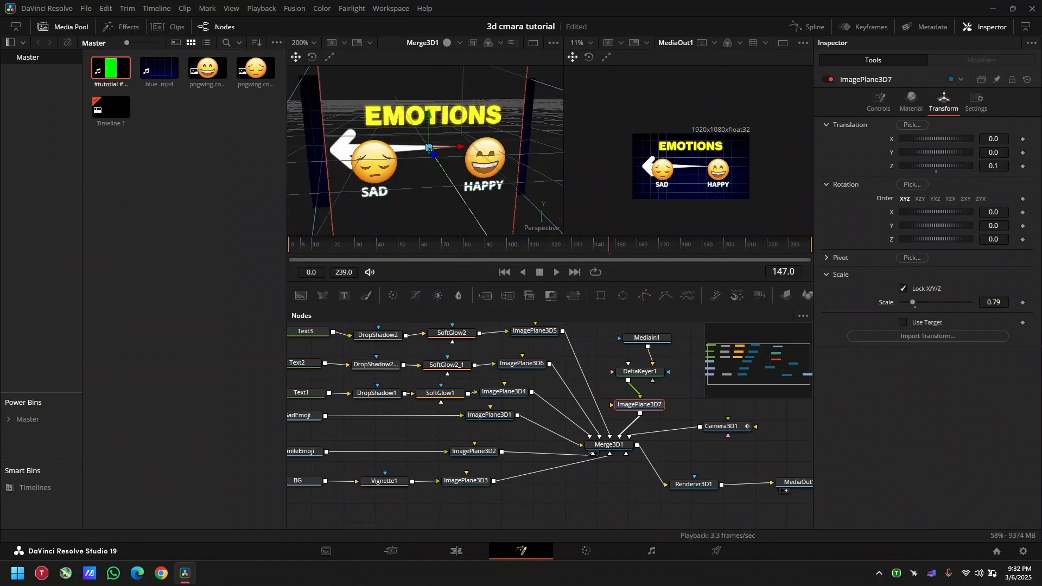
Step: Try a lower Z translation for ImagePlane3D7 and undo the change
{"action": "mouse_move", "coordinate": [425, 151]}
{"action": "left_mouse_down"}
{"action": "mouse_move", "coordinate": [369, 165]}
{"action": "mouse_move", "coordinate": [428, 156]}
{"action": "left_mouse_up"}
{"action": "scroll", "coordinate": [425, 151], "scroll_direction": "down", "scroll_amount": 2}
{"action": "scroll", "coordinate": [425, 150], "scroll_direction": "up", "scroll_amount": 2}
{"action": "left_click_drag", "start_coordinate": [993, 166], "coordinate": [977, 165]}
{"action": "key", "text": "ctrl+z"}
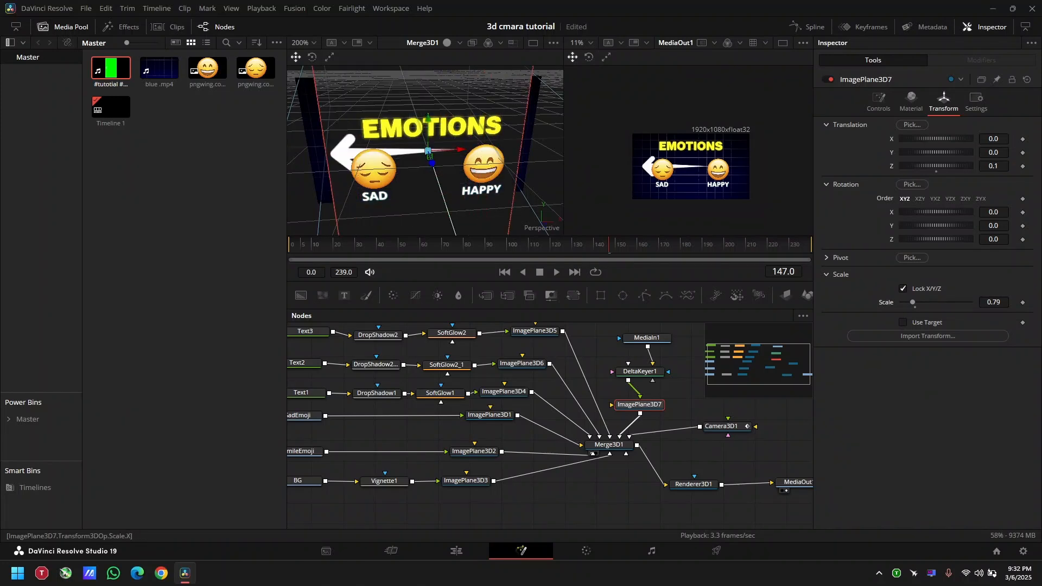
Step: Reduce ImagePlane3D7's scale to 0.479 and hide the media pool
{"action": "left_click_drag", "start_coordinate": [993, 302], "coordinate": [968, 302]}
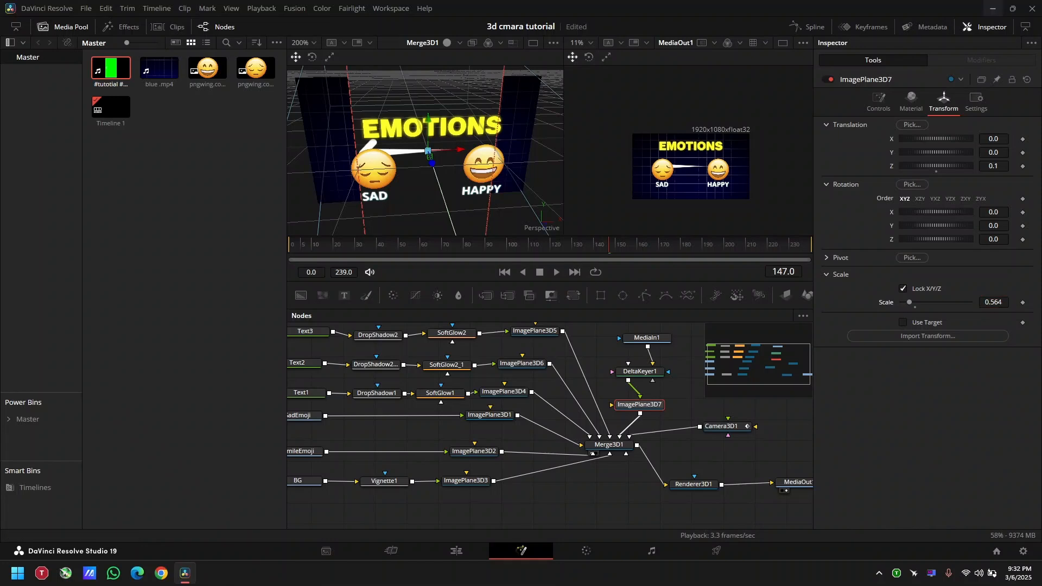
{"action": "scroll", "coordinate": [703, 192], "scroll_direction": "up", "scroll_amount": 2}
{"action": "scroll", "coordinate": [692, 184], "scroll_direction": "up", "scroll_amount": 1}
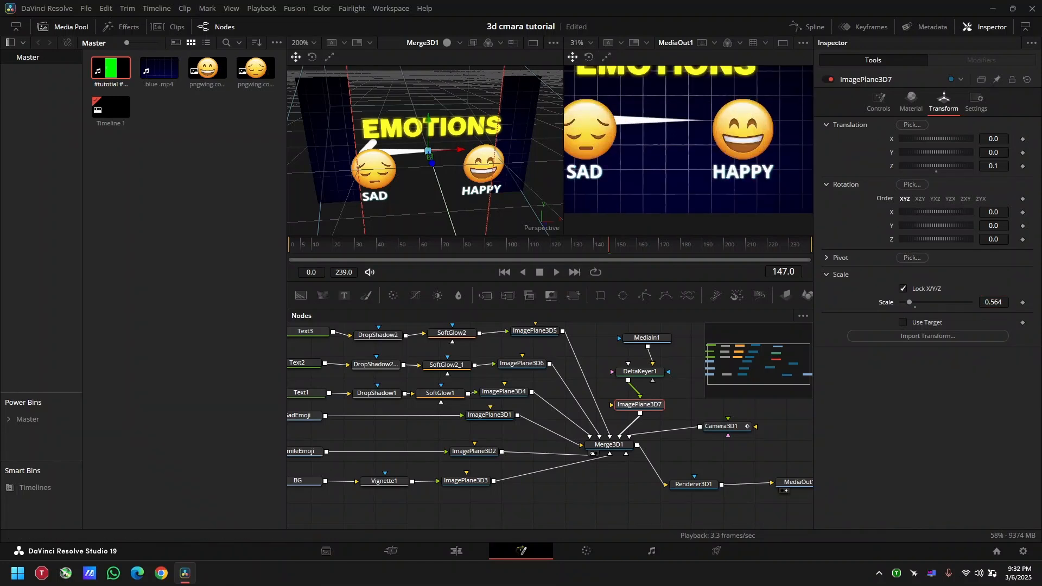
{"action": "left_click", "coordinate": [62, 27]}
{"action": "scroll", "coordinate": [566, 164], "scroll_direction": "up", "scroll_amount": 1}
{"action": "scroll", "coordinate": [565, 164], "scroll_direction": "down", "scroll_amount": 1}
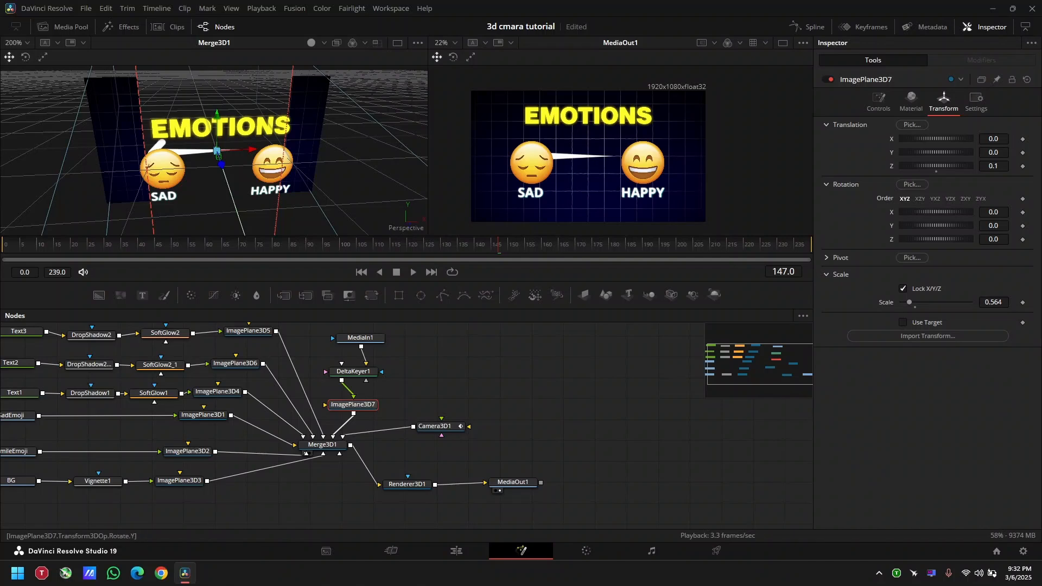
{"action": "left_click_drag", "start_coordinate": [992, 301], "coordinate": [947, 302]}
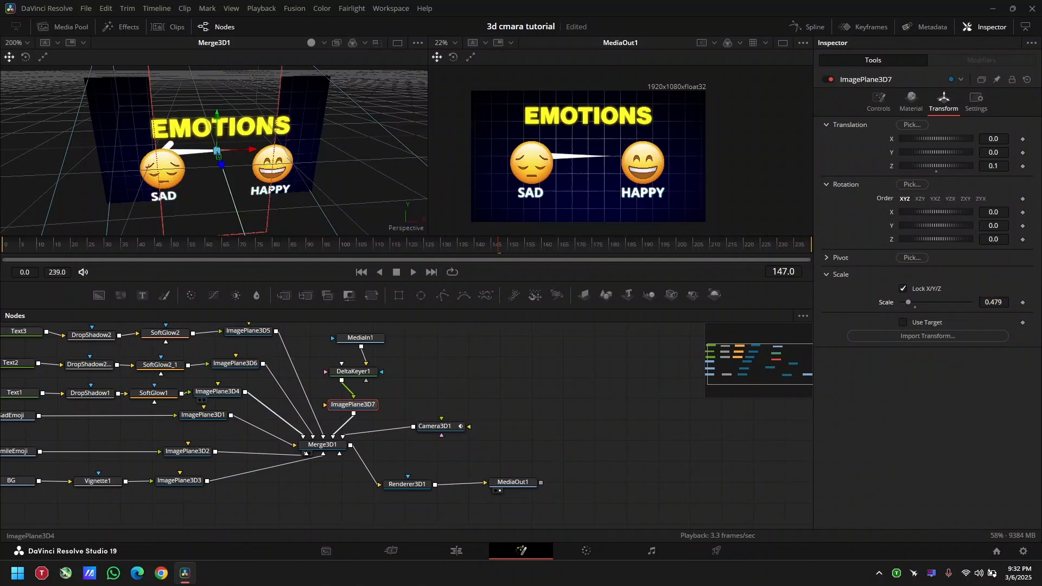
Step: Copy the Z translation of the sad emoji's ImagePlane3D1 to ImagePlane3D7, giving it 0.203374
{"action": "left_click", "coordinate": [217, 391]}
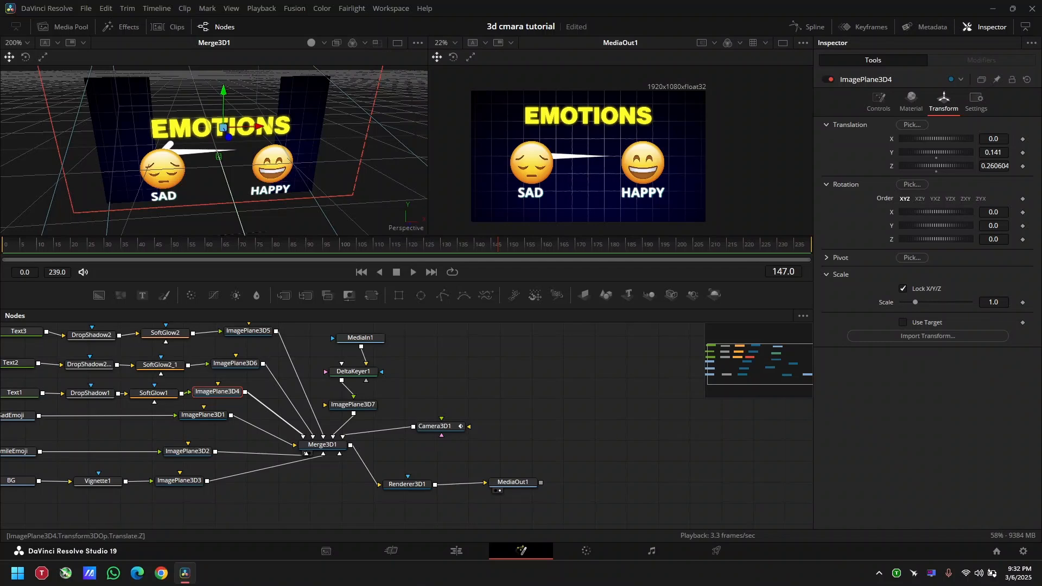
{"action": "left_click", "coordinate": [203, 414]}
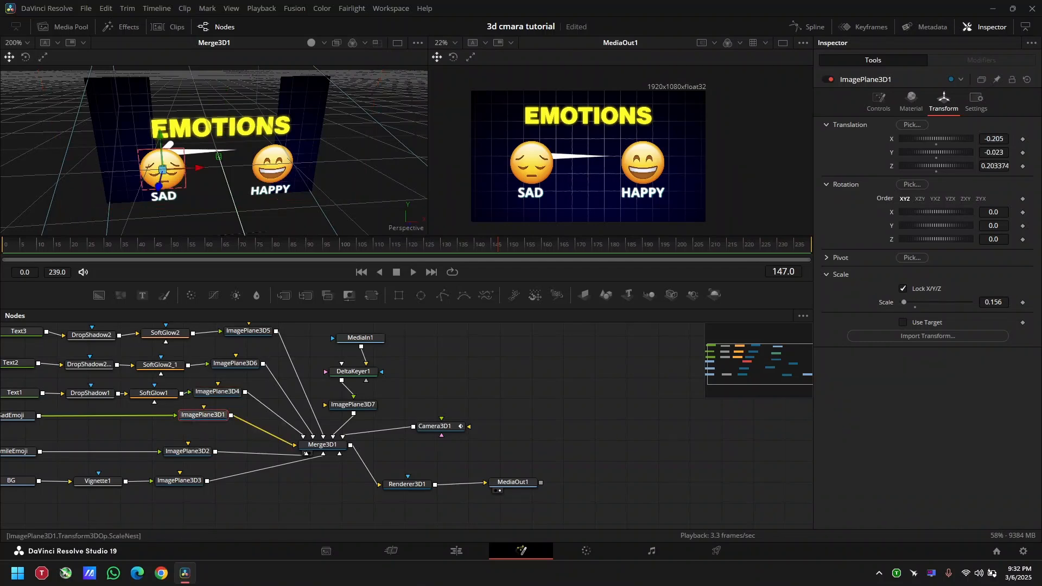
{"action": "double_click", "coordinate": [993, 166]}
{"action": "key", "text": "ctrl+c"}
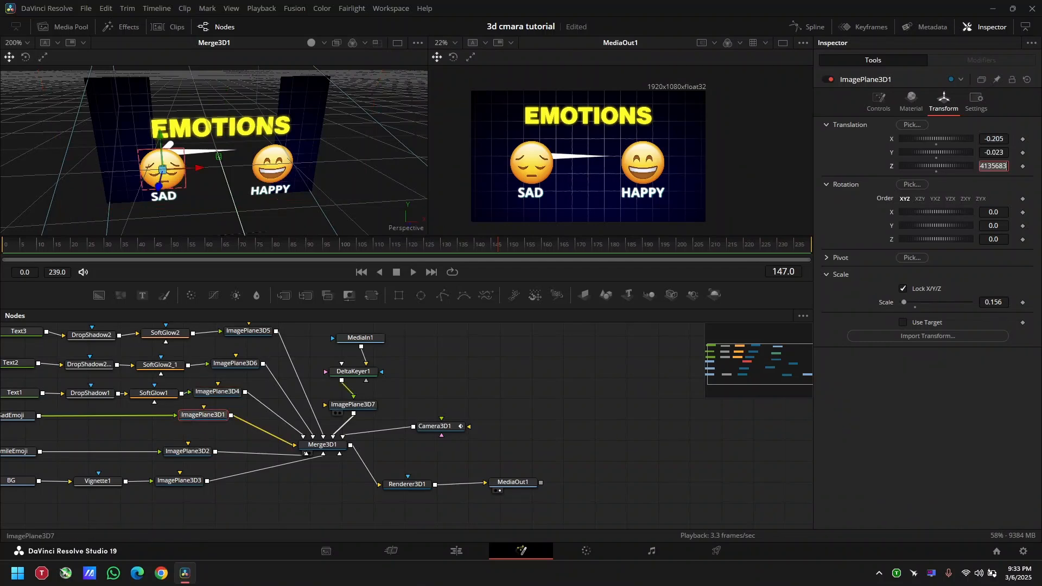
{"action": "left_click", "coordinate": [353, 404]}
{"action": "double_click", "coordinate": [993, 166]}
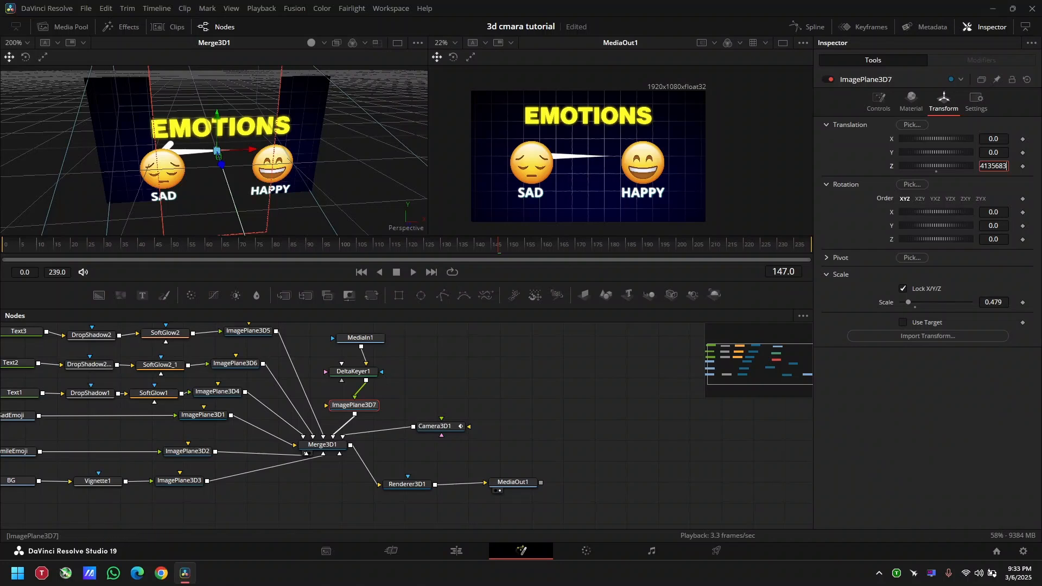
{"action": "key", "text": "ctrl+v"}
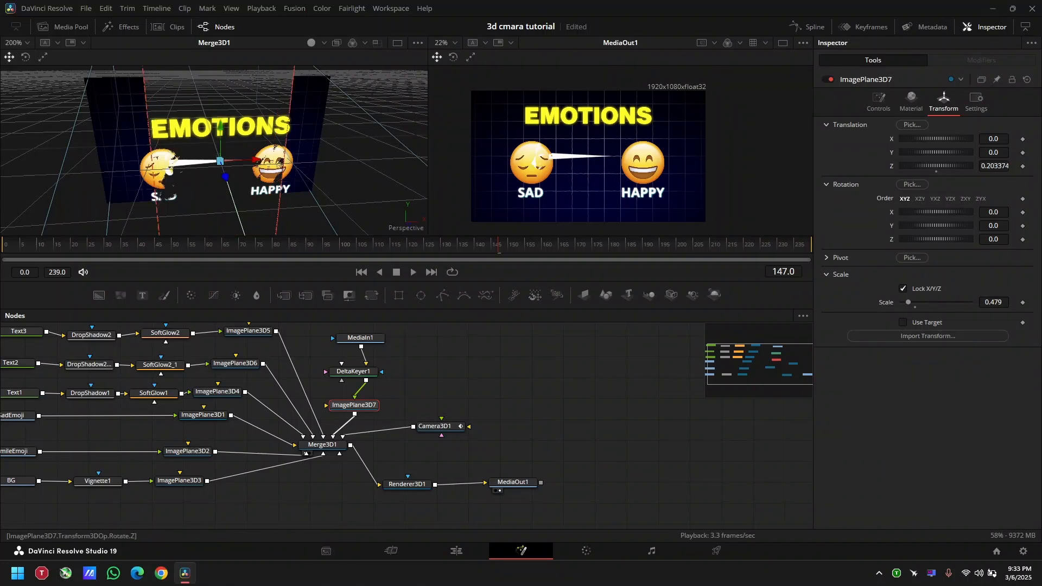
Step: Reduce ImagePlane3D7's scale to 0.283 and set its X translation to 0.041
{"action": "left_click_drag", "start_coordinate": [993, 302], "coordinate": [908, 302]}
{"action": "left_click_drag", "start_coordinate": [993, 138], "coordinate": [1008, 138]}
{"action": "scroll", "coordinate": [609, 163], "scroll_direction": "up", "scroll_amount": 4}
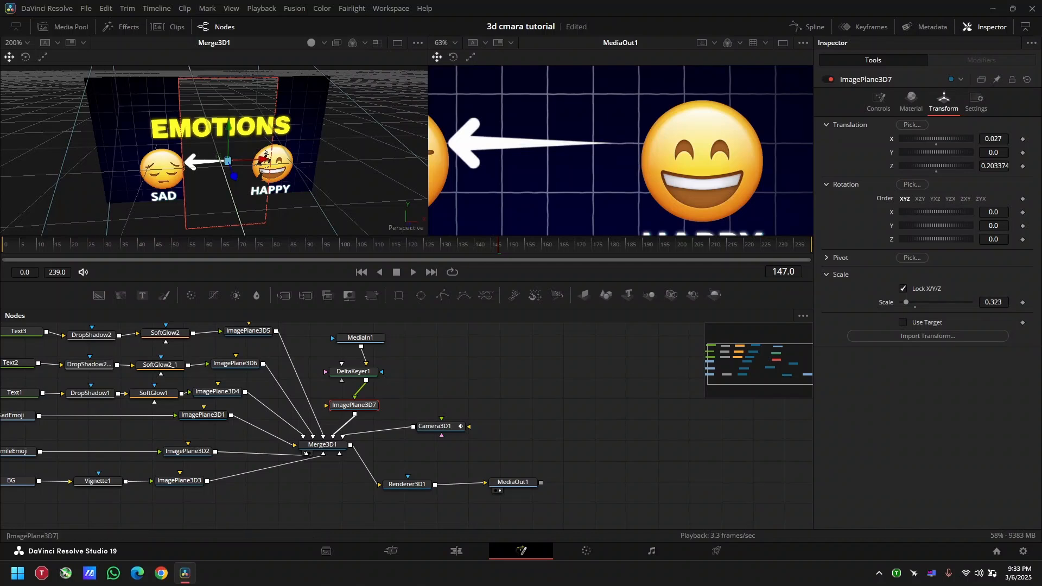
{"action": "left_click_drag", "start_coordinate": [993, 301], "coordinate": [971, 302]}
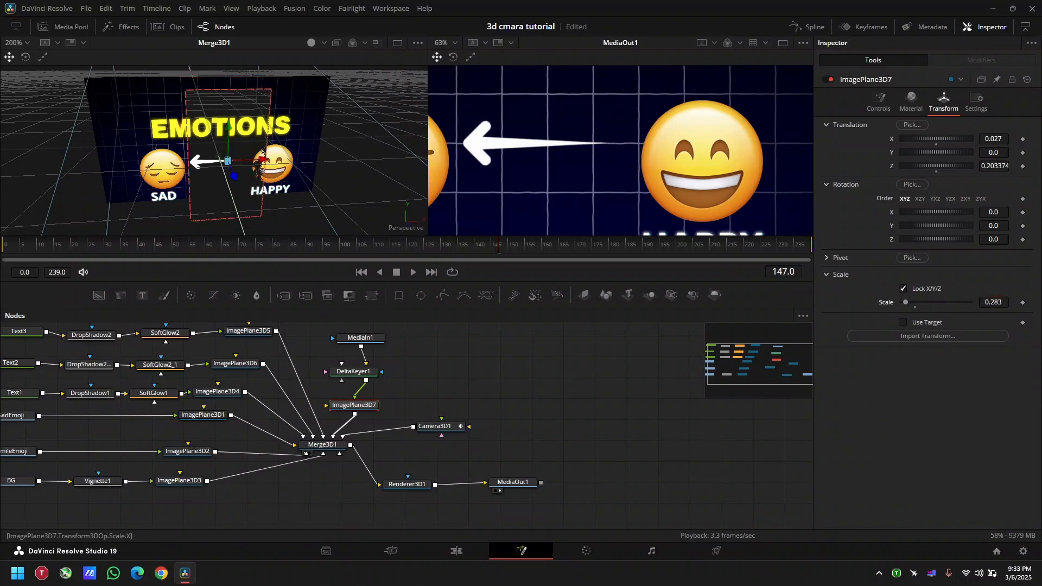
{"action": "left_click", "coordinate": [833, 257]}
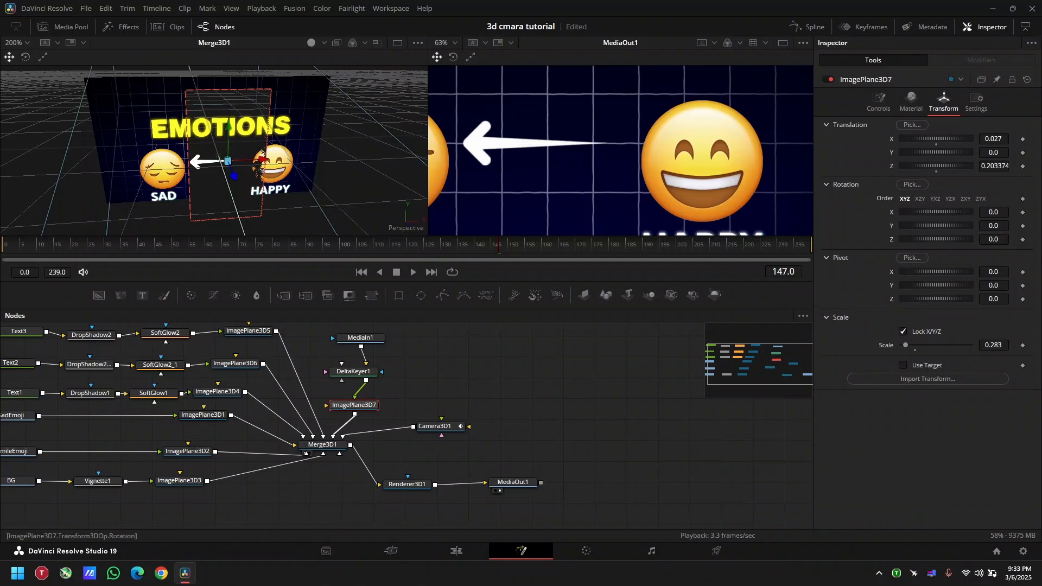
{"action": "left_click_drag", "start_coordinate": [262, 160], "coordinate": [266, 161]}
Step: Insert a Transform node between DeltaKeyer1 and ImagePlane3D7, flipped horizontally with its center at X 0.183, Y 0.441
{"action": "left_click_drag", "start_coordinate": [360, 338], "coordinate": [418, 341]}
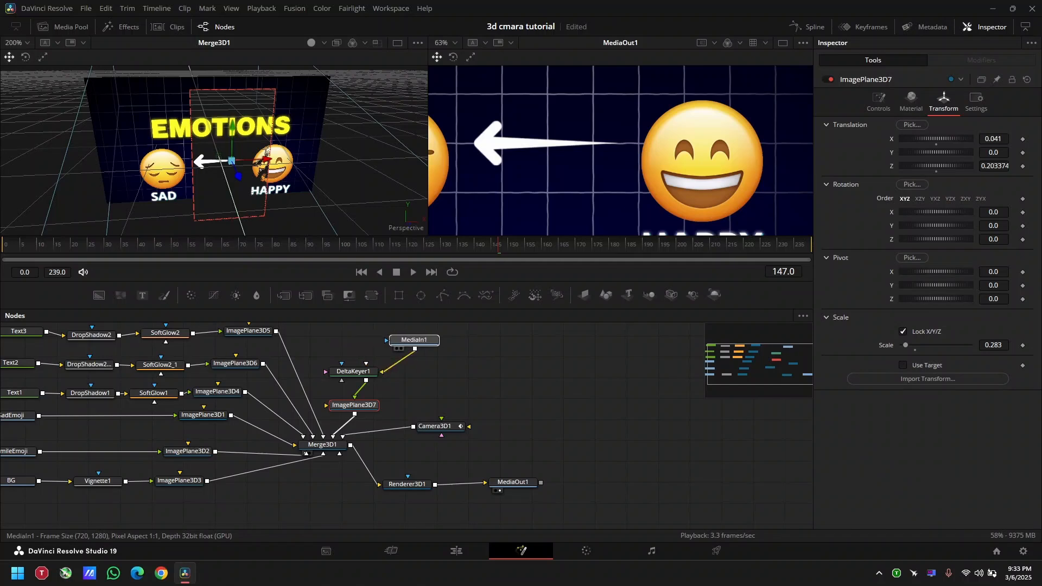
{"action": "left_click_drag", "start_coordinate": [352, 371], "coordinate": [437, 364]}
{"action": "key", "text": "shift+space"}
{"action": "type", "text": "DEL"}
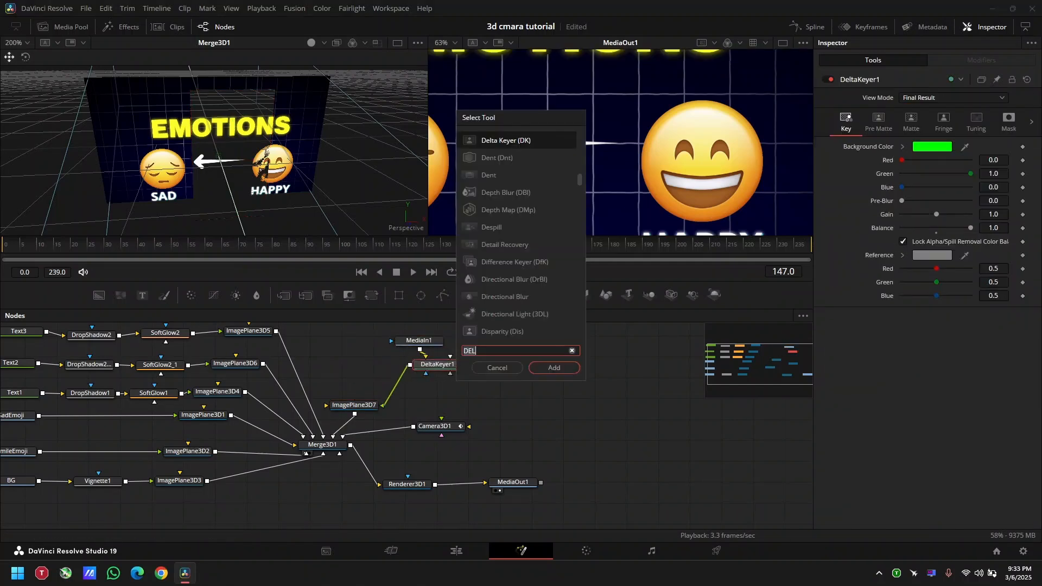
{"action": "type", "text": "TRA"}
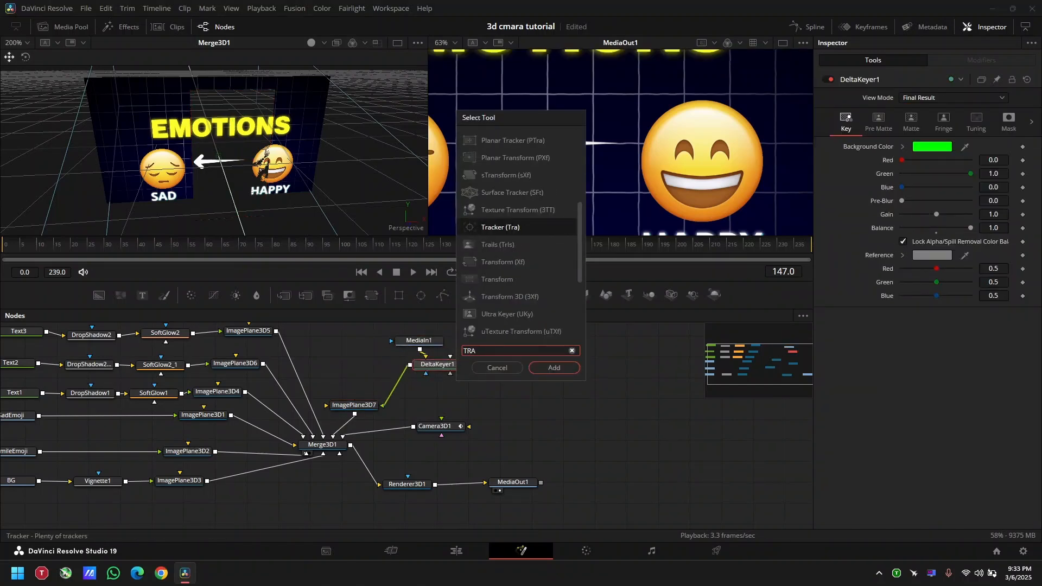
{"action": "type", "text": "NS"}
{"action": "key", "text": "Return"}
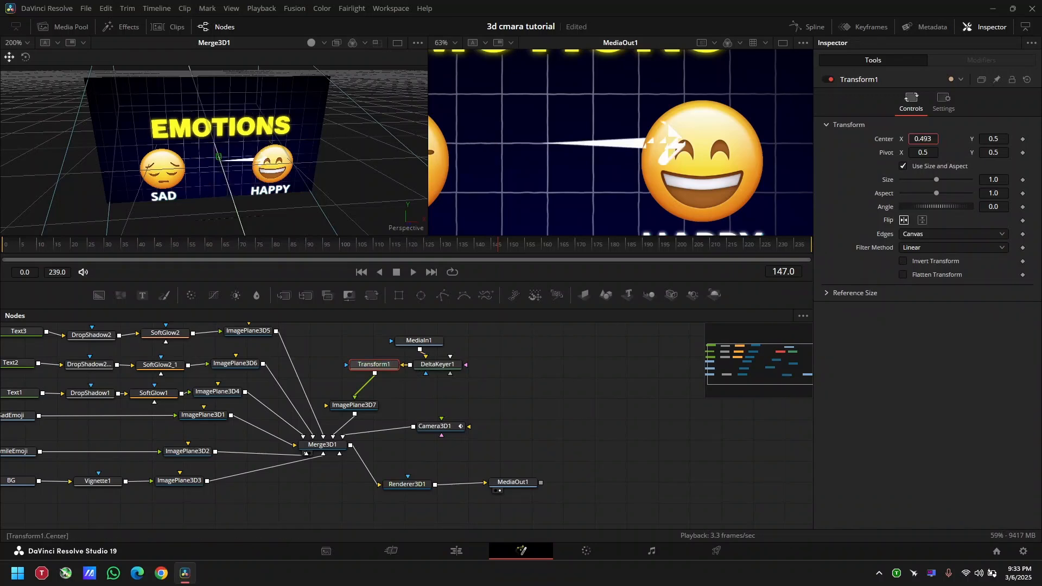
{"action": "left_click_drag", "start_coordinate": [919, 139], "coordinate": [754, 139]}
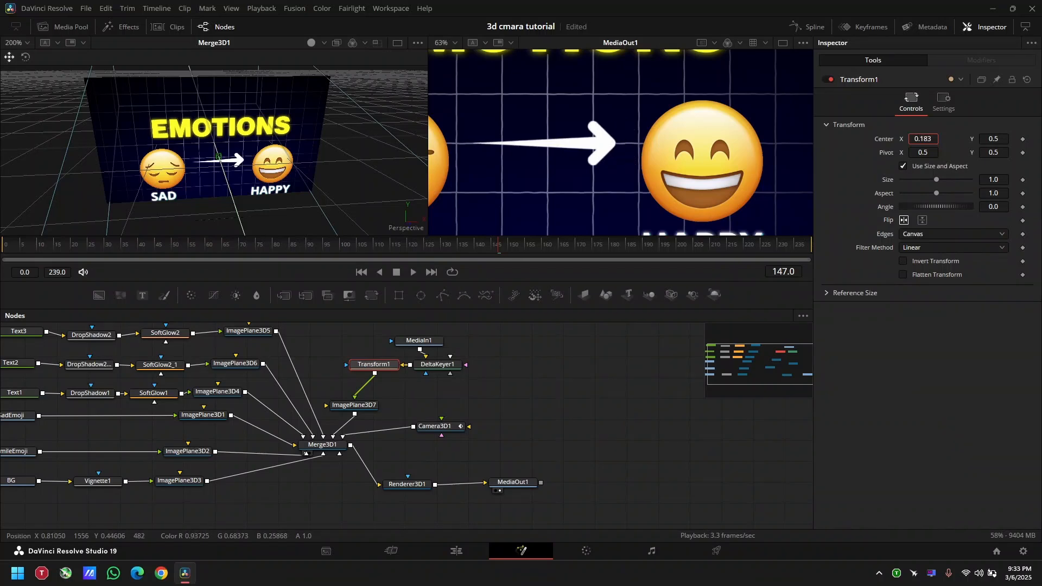
{"action": "left_click_drag", "start_coordinate": [993, 139], "coordinate": [961, 138]}
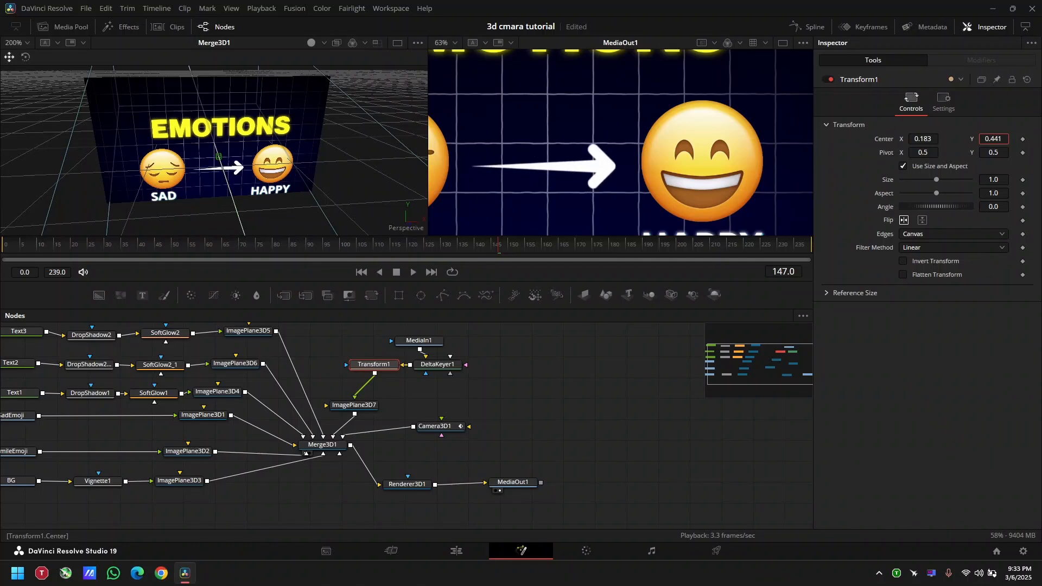
Step: Move the arrow's MediaIn1, DeltaKeyer1 and Transform1 nodes aside and insert a Soft Glow node after Transform1
{"action": "left_click_drag", "start_coordinate": [519, 331], "coordinate": [349, 383]}
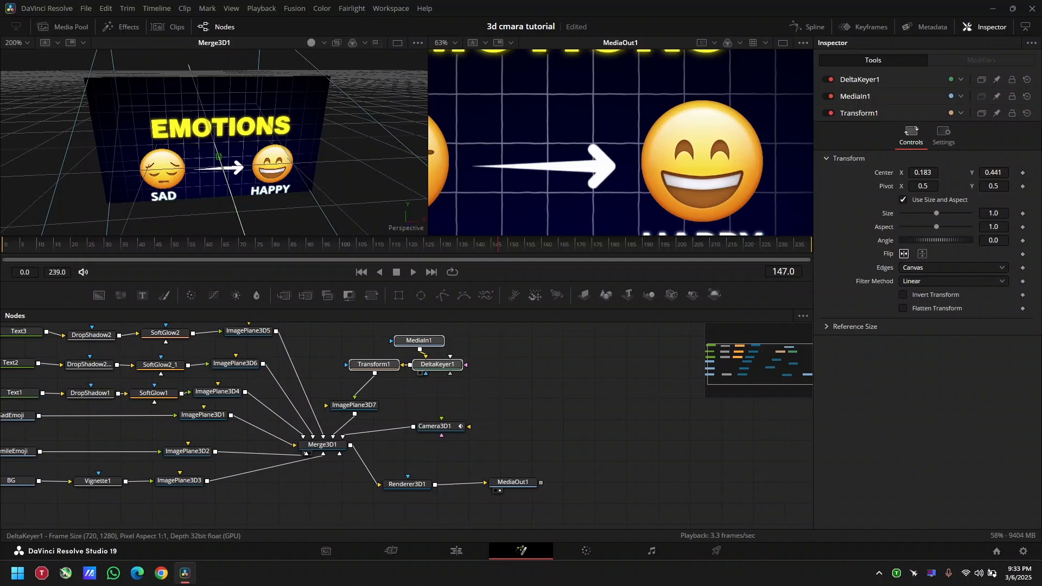
{"action": "left_click_drag", "start_coordinate": [438, 364], "coordinate": [618, 370]}
{"action": "left_click", "coordinate": [555, 370]}
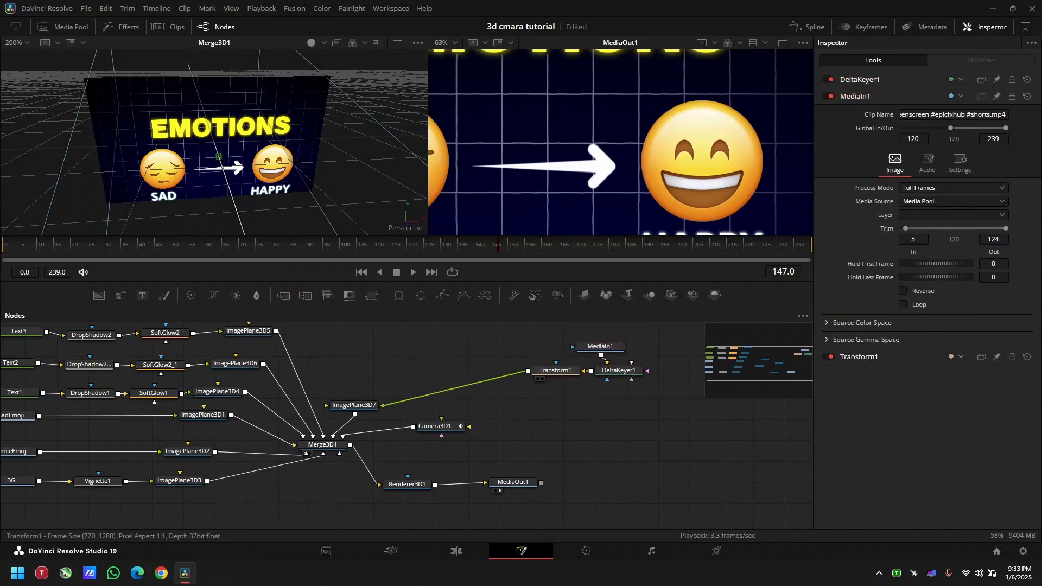
{"action": "key", "text": "shift+space"}
{"action": "type", "text": "soft"}
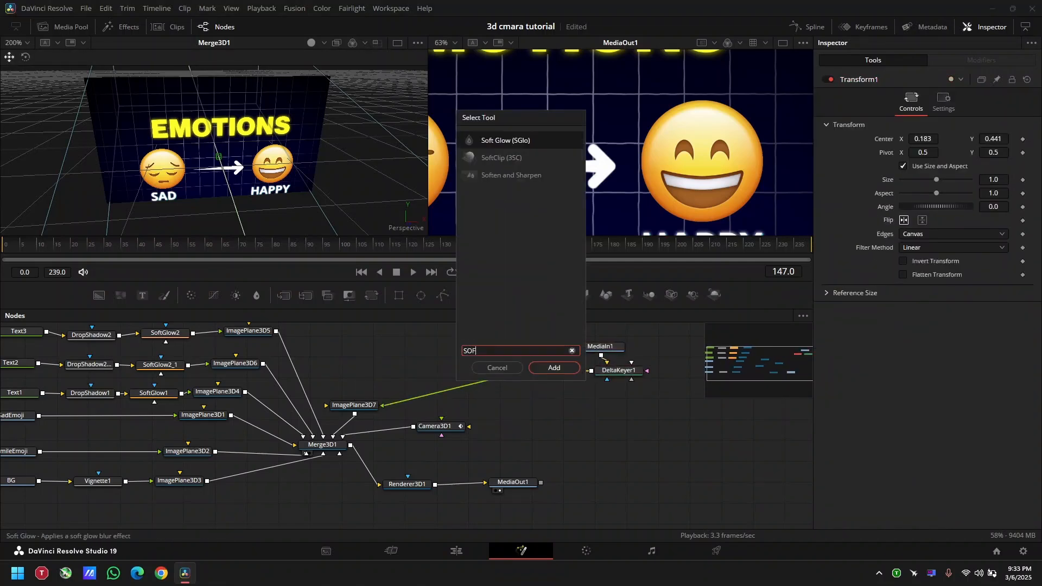
{"action": "key", "text": "Return"}
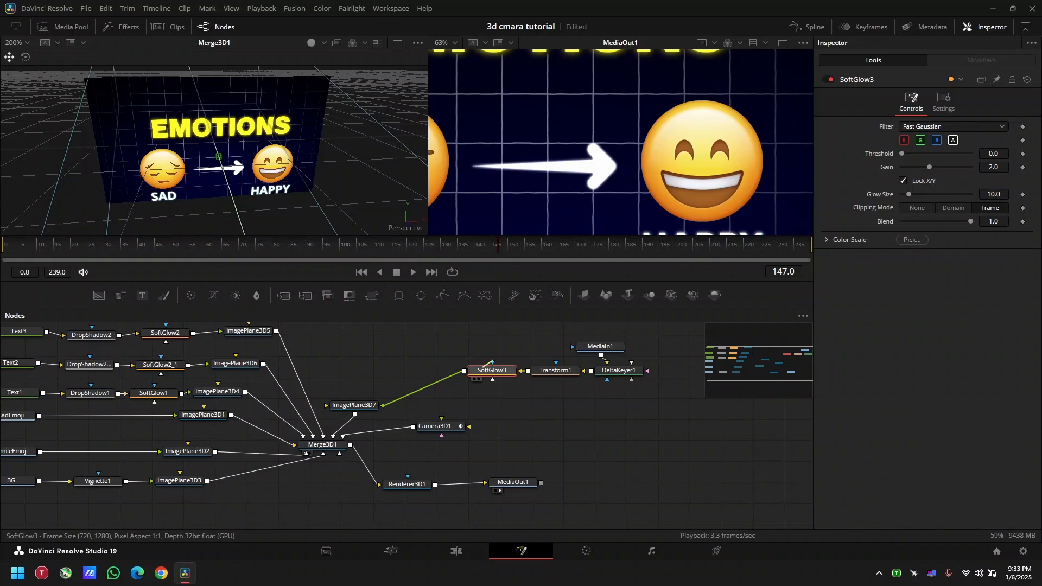
{"action": "left_click_drag", "start_coordinate": [491, 365], "coordinate": [452, 373]}
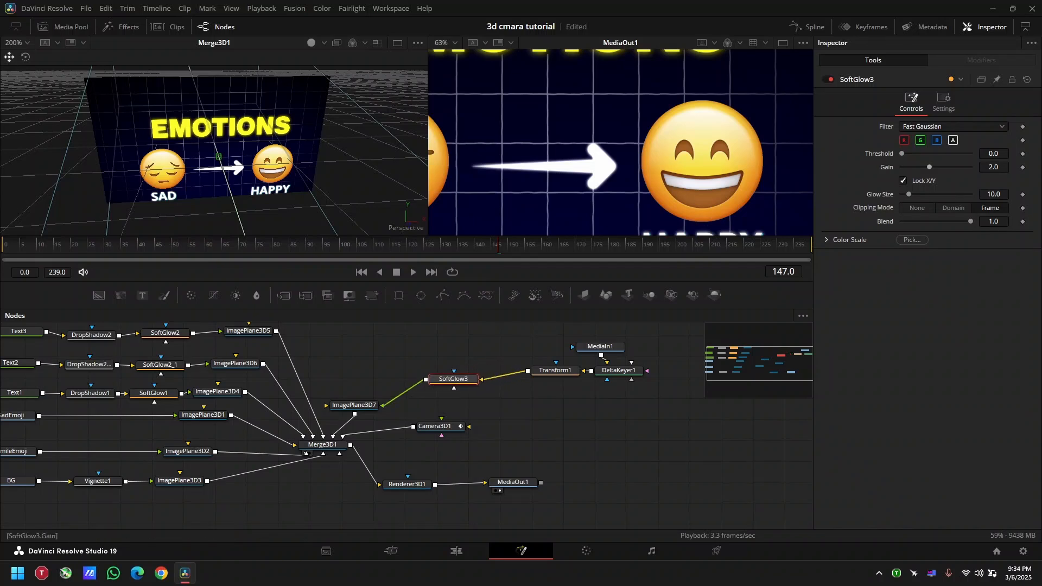
Step: Set SoftGlow3's glow size to 40 and gain to 0.63, and preview the glowing arrow in the scene
{"action": "left_click_drag", "start_coordinate": [933, 167], "coordinate": [901, 167]}
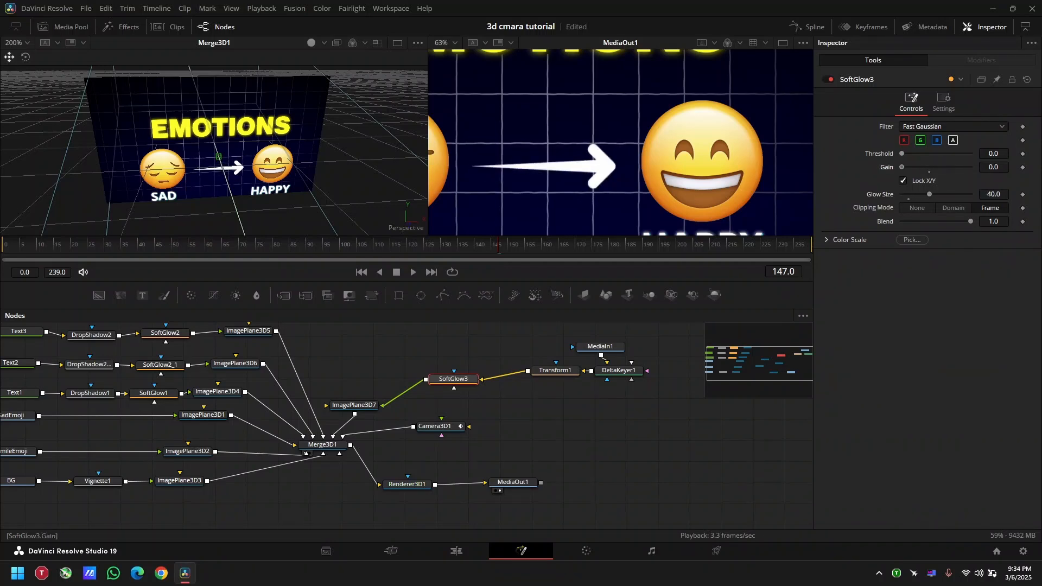
{"action": "left_click_drag", "start_coordinate": [904, 167], "coordinate": [912, 167]}
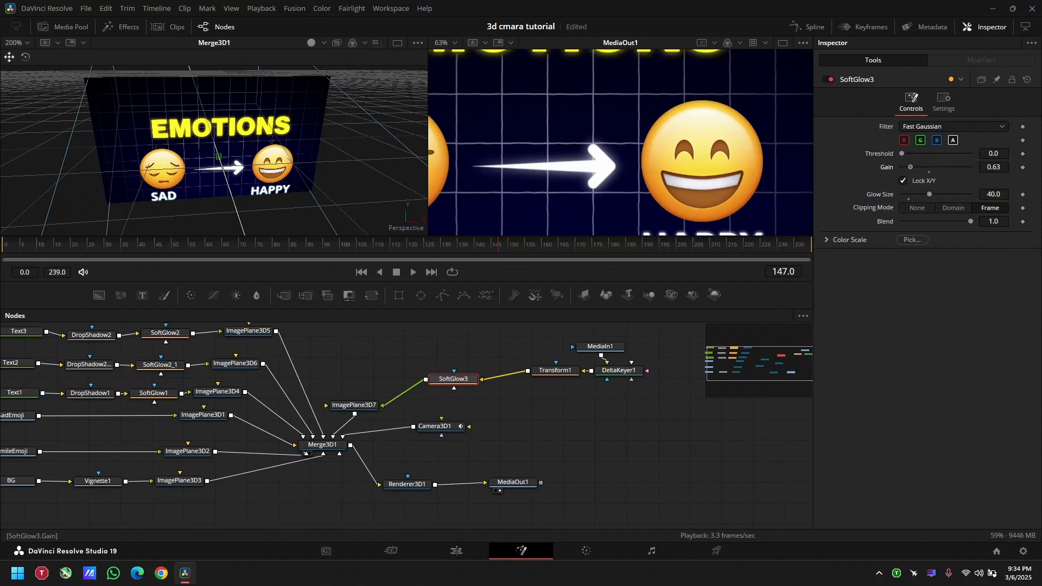
{"action": "scroll", "coordinate": [595, 171], "scroll_direction": "down", "scroll_amount": 4}
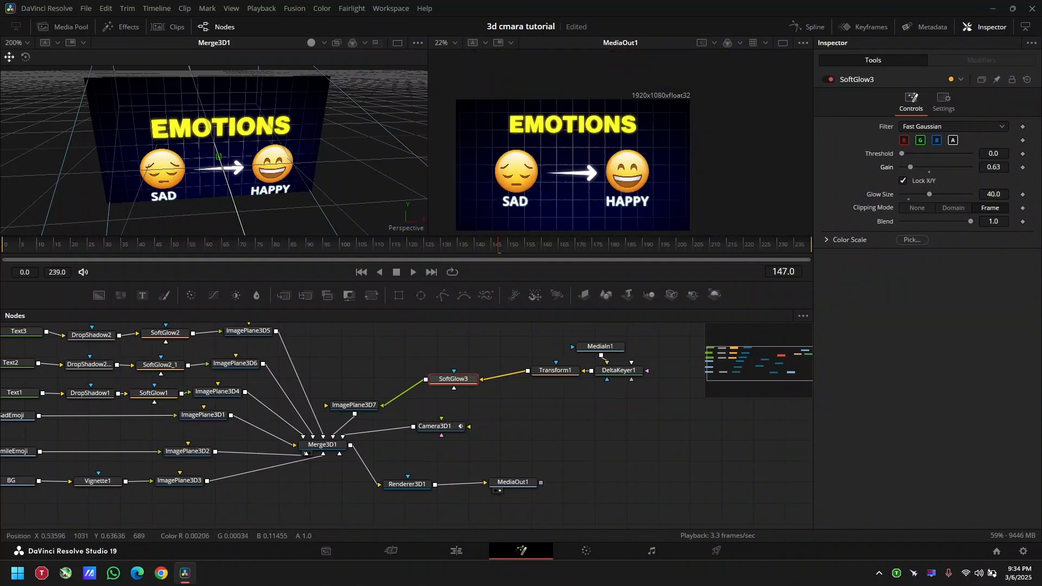
{"action": "scroll", "coordinate": [588, 187], "scroll_direction": "up", "scroll_amount": 4}
{"action": "left_click_drag", "start_coordinate": [583, 189], "coordinate": [581, 155]}
{"action": "key", "text": "ctrl+f"}
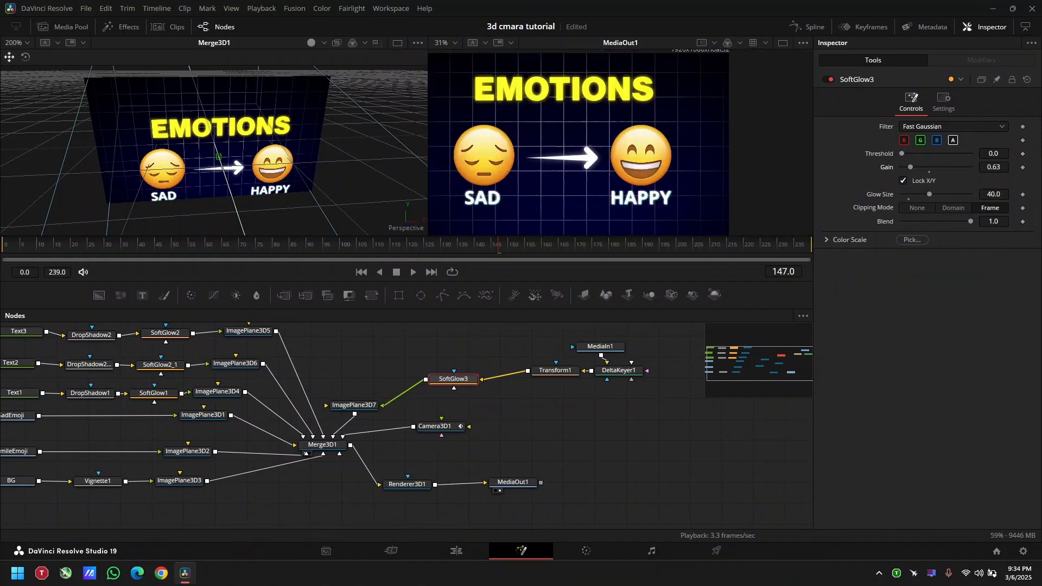
{"action": "left_click_drag", "start_coordinate": [410, 244], "coordinate": [363, 244]}
Step: Regroup SoftGlow3, Transform1, DeltaKeyer1 and MediaIn1 close to ImagePlane3D7 in the node graph
{"action": "scroll", "coordinate": [466, 393], "scroll_direction": "down", "scroll_amount": 2}
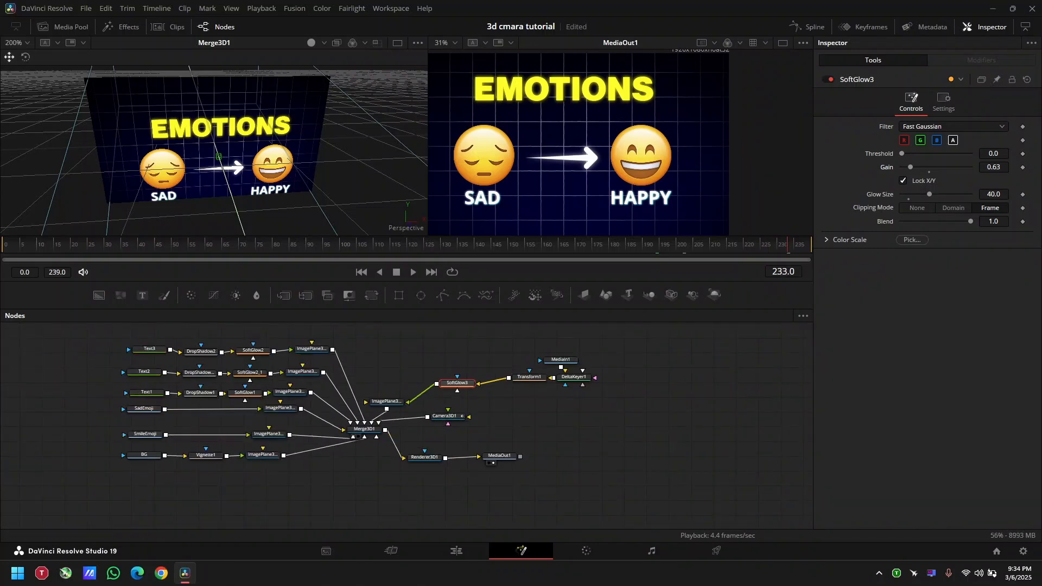
{"action": "left_click_drag", "start_coordinate": [96, 328], "coordinate": [624, 482]}
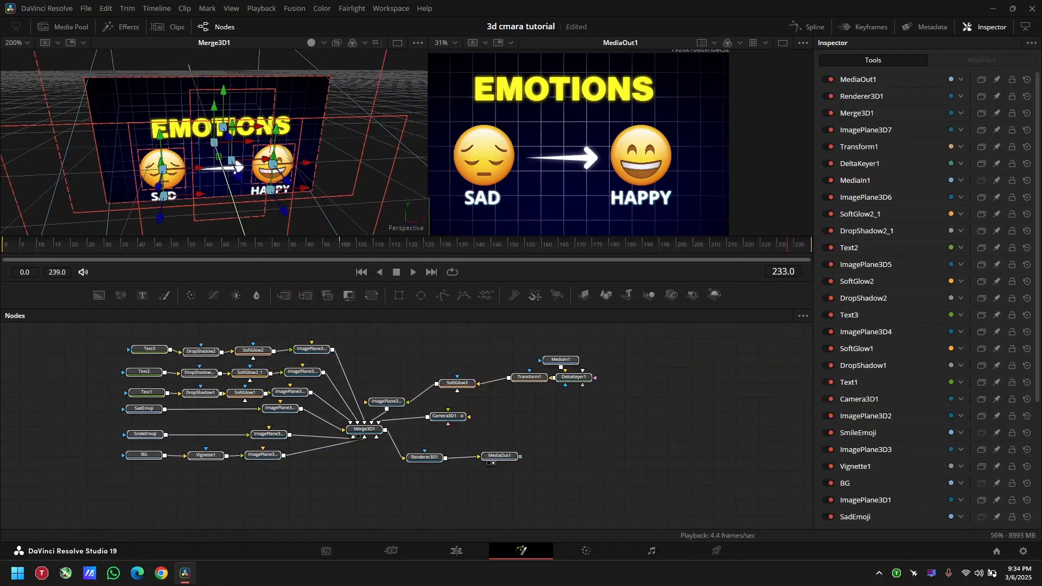
{"action": "key", "text": "ctrl+shift+a"}
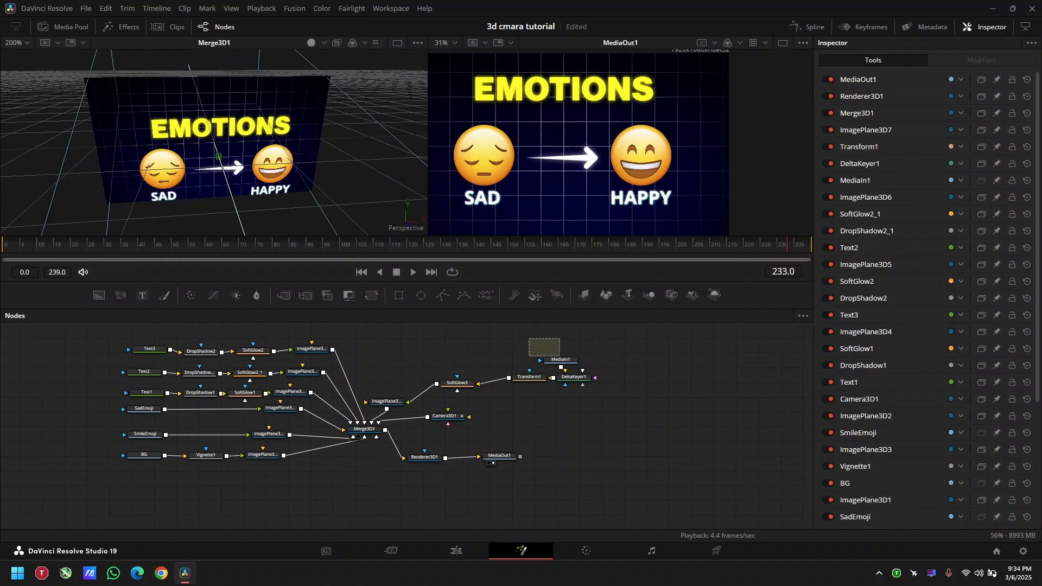
{"action": "left_click_drag", "start_coordinate": [457, 382], "coordinate": [387, 372]}
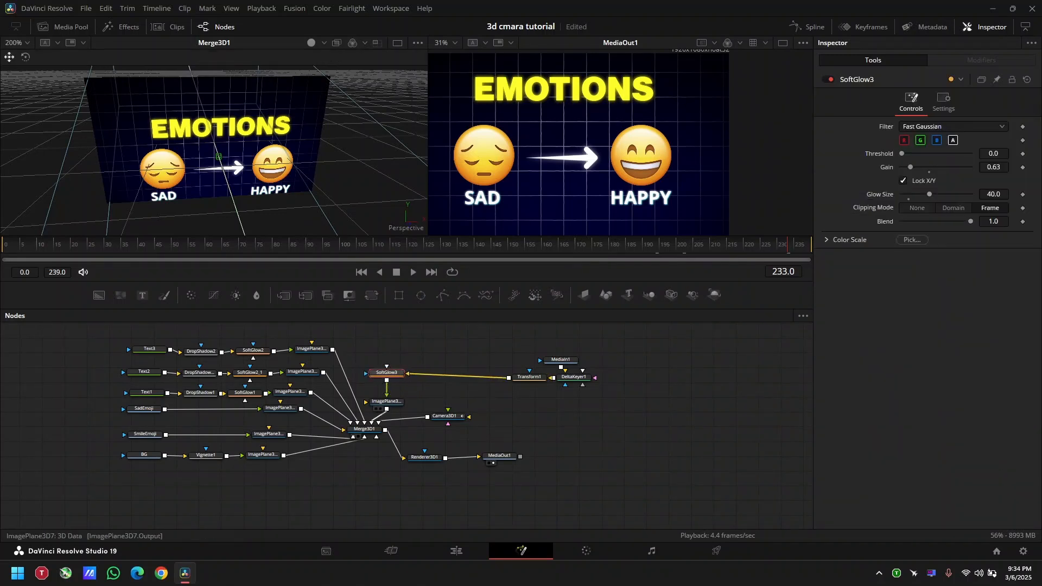
{"action": "left_click", "coordinate": [381, 395]}
{"action": "left_click_drag", "start_coordinate": [529, 376], "coordinate": [389, 351]}
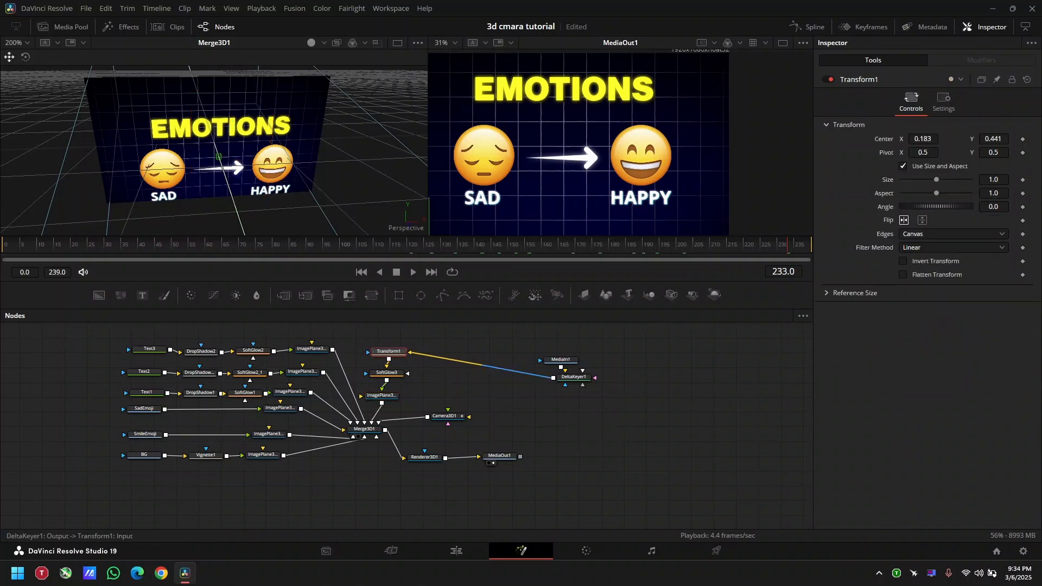
{"action": "left_click_drag", "start_coordinate": [574, 377], "coordinate": [445, 351]}
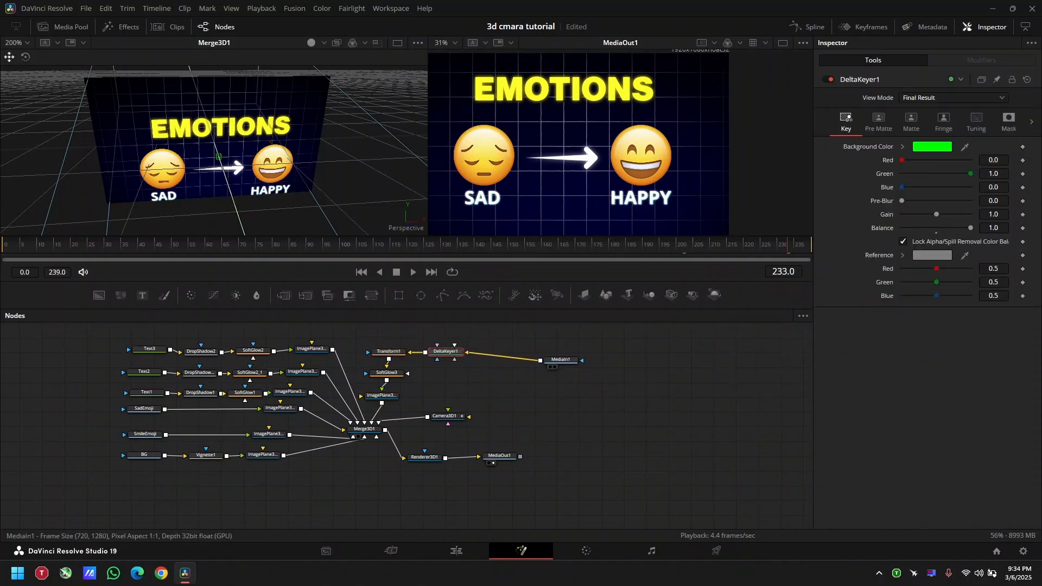
{"action": "left_click_drag", "start_coordinate": [561, 359], "coordinate": [441, 376]}
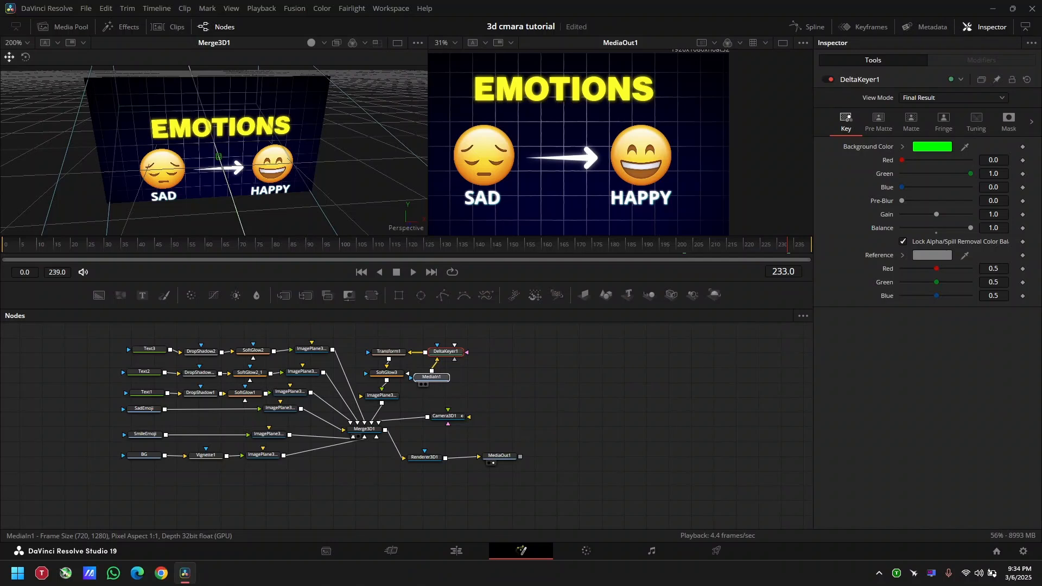
Step: Move Camera3D1 and Renderer3D1 close to Merge3D1 and place MediaOut1 in line after the renderer
{"action": "left_click_drag", "start_coordinate": [445, 415], "coordinate": [426, 394]}
{"action": "left_click_drag", "start_coordinate": [424, 457], "coordinate": [420, 424]}
{"action": "left_click_drag", "start_coordinate": [499, 455], "coordinate": [564, 426]}
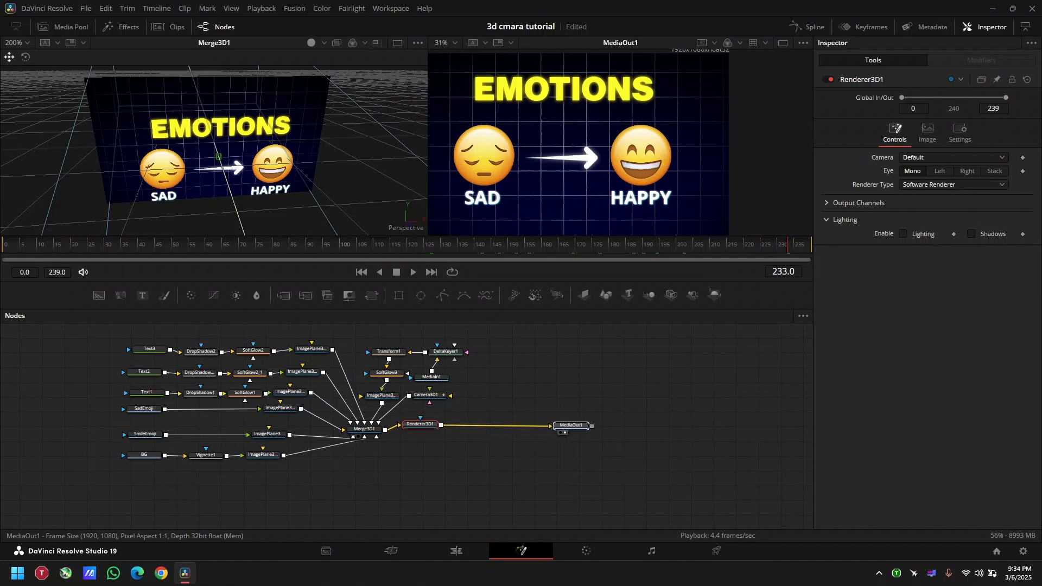
{"action": "left_click", "coordinate": [575, 396]}
{"action": "scroll", "coordinate": [575, 396], "scroll_direction": "down", "scroll_amount": 1}
{"action": "scroll", "coordinate": [443, 473], "scroll_direction": "up", "scroll_amount": 1}
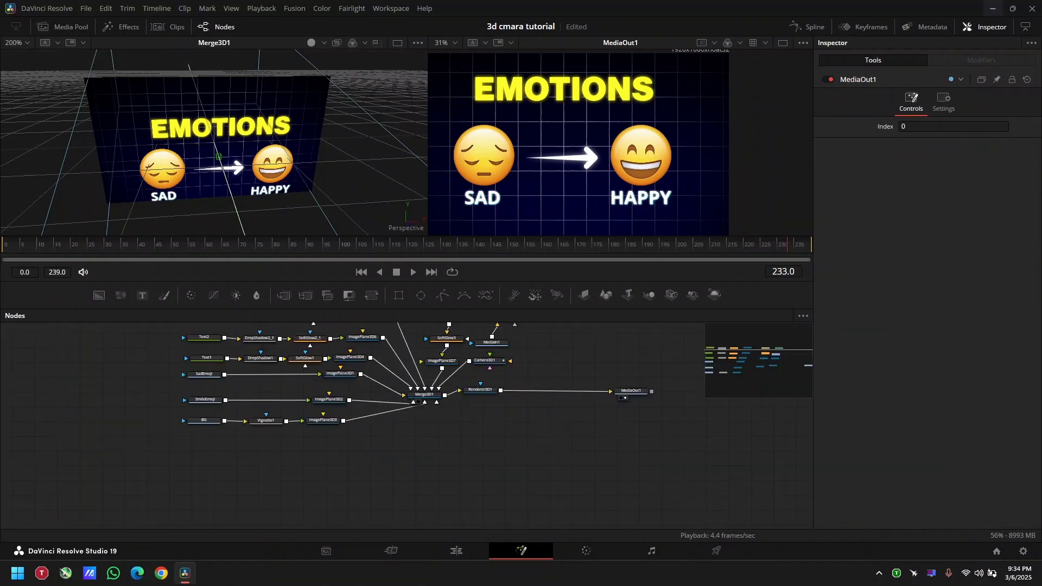
{"action": "scroll", "coordinate": [412, 391], "scroll_direction": "up", "scroll_amount": 1}
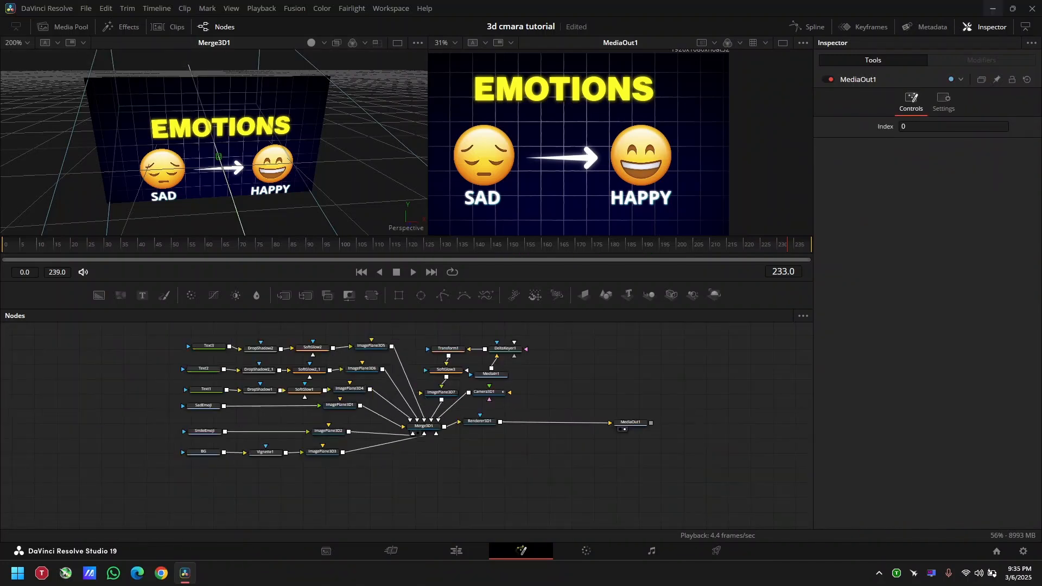
Step: Show Camera3D1's Z Offset curve for the selected nodes, smooth all its keyframes and preview the camera move
{"action": "left_click_drag", "start_coordinate": [142, 324], "coordinate": [688, 493]}
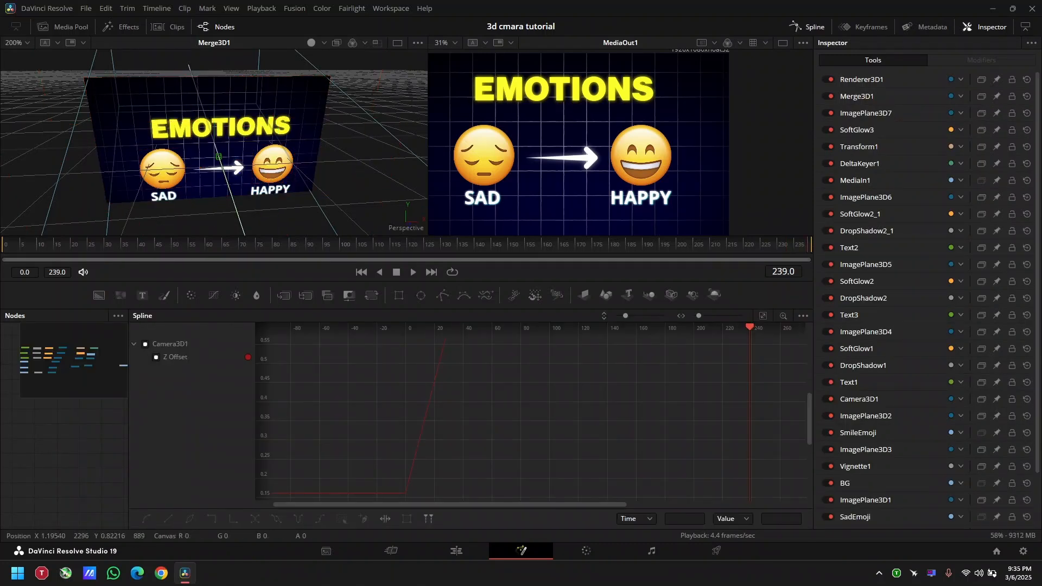
{"action": "key", "text": "F7"}
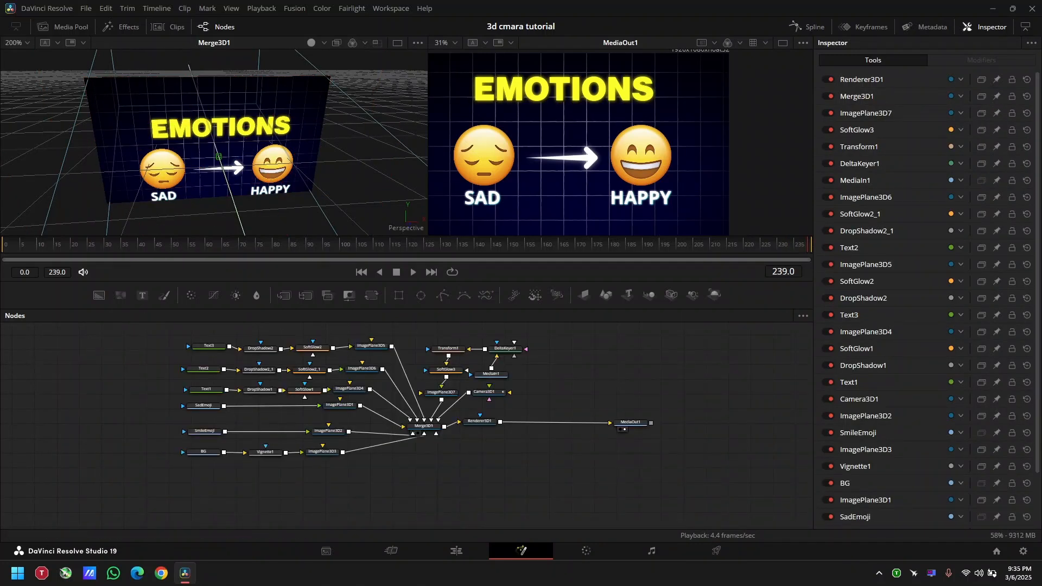
{"action": "key", "text": "F7"}
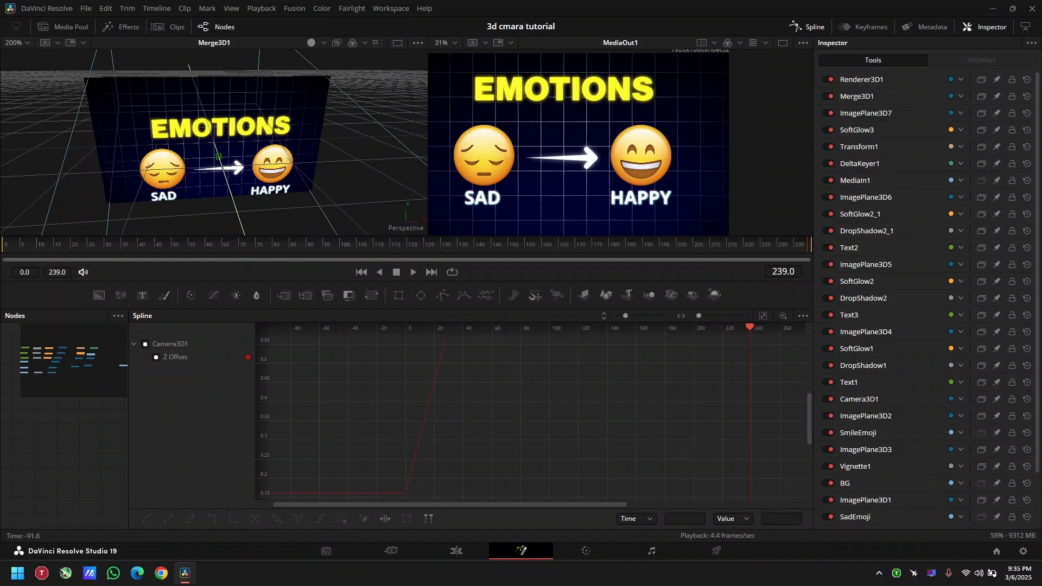
{"action": "left_click", "coordinate": [156, 357]}
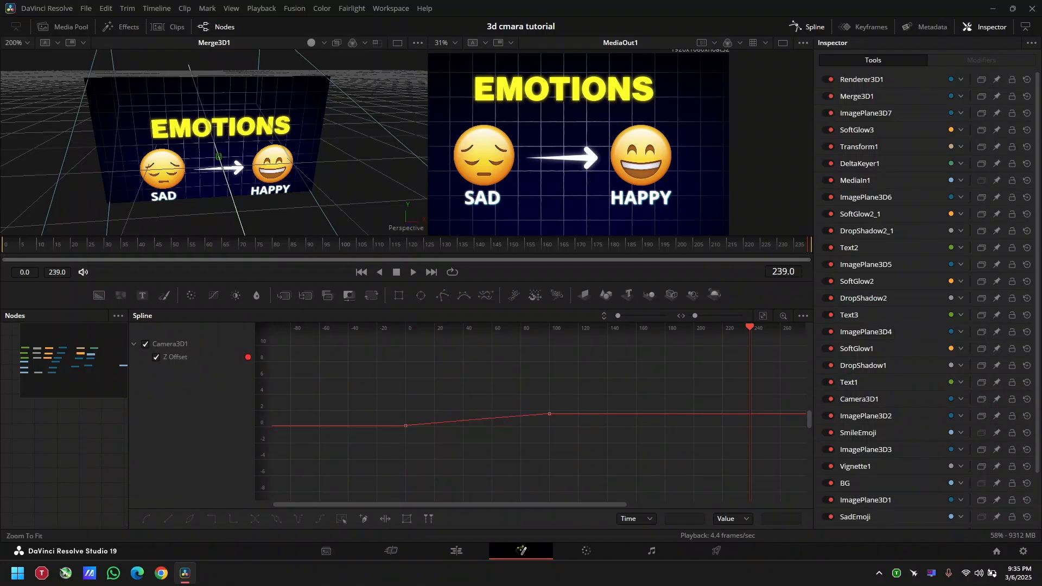
{"action": "key", "text": "ctrl+f"}
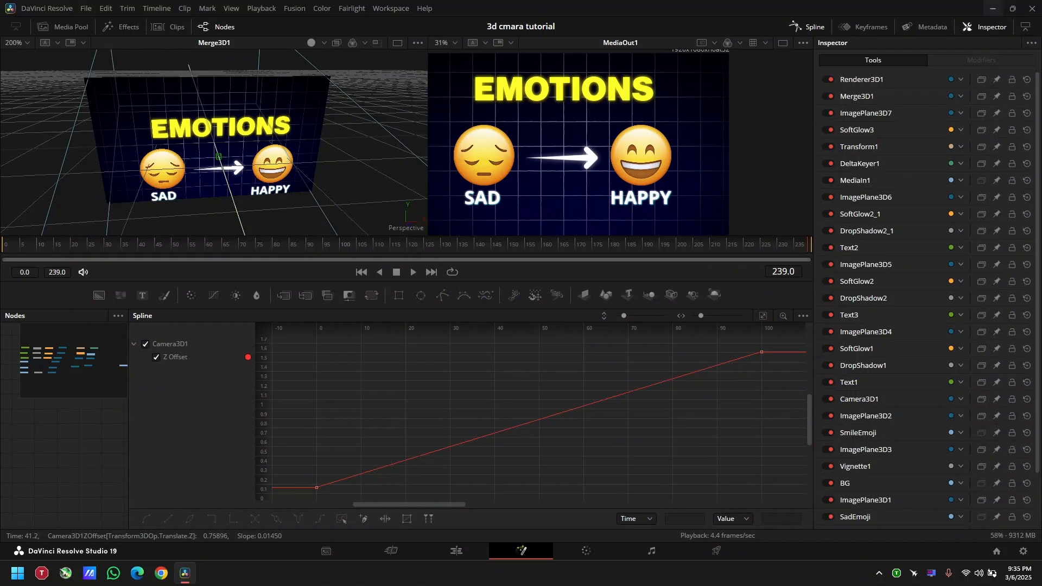
{"action": "key", "text": "ctrl+a"}
{"action": "key", "text": "s"}
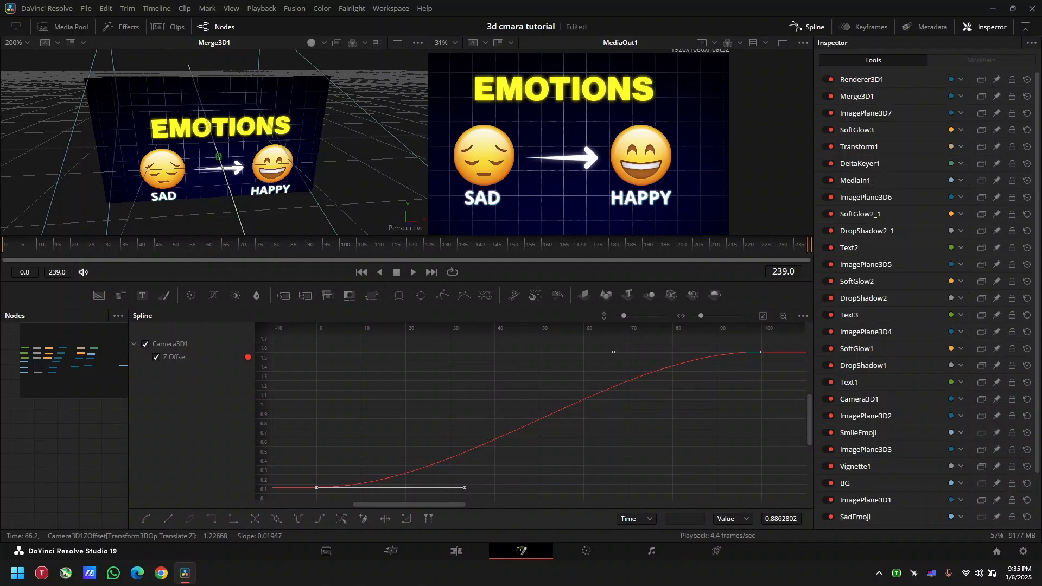
{"action": "left_click_drag", "start_coordinate": [179, 244], "coordinate": [205, 244]}
{"action": "scroll", "coordinate": [460, 421], "scroll_direction": "down", "scroll_amount": 1}
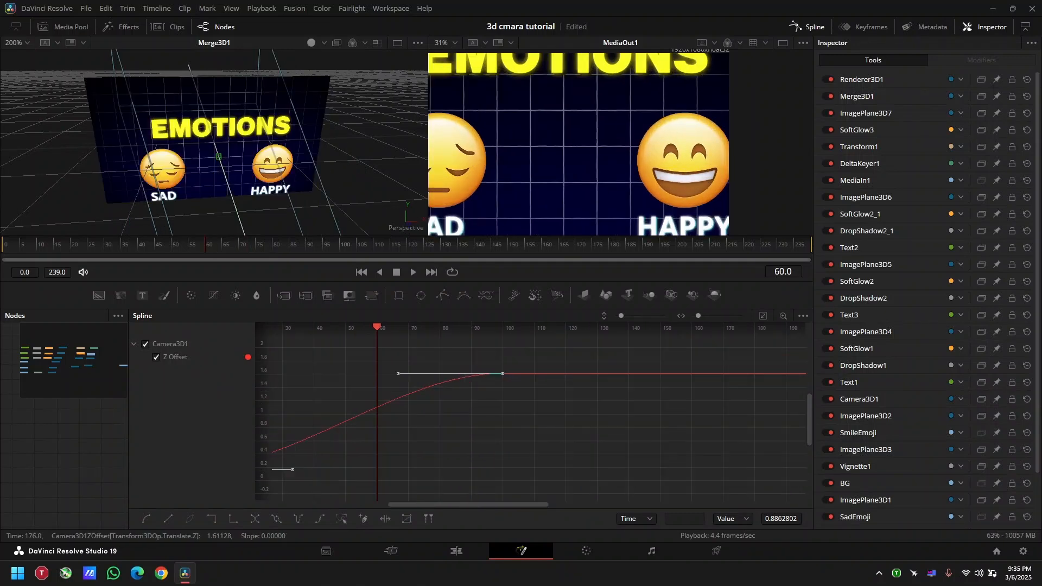
Step: Lengthen the incoming handle of Camera3D1's last Z Offset keyframe to about frame 45 for a slower ease-out
{"action": "scroll", "coordinate": [572, 421], "scroll_direction": "up", "scroll_amount": 1}
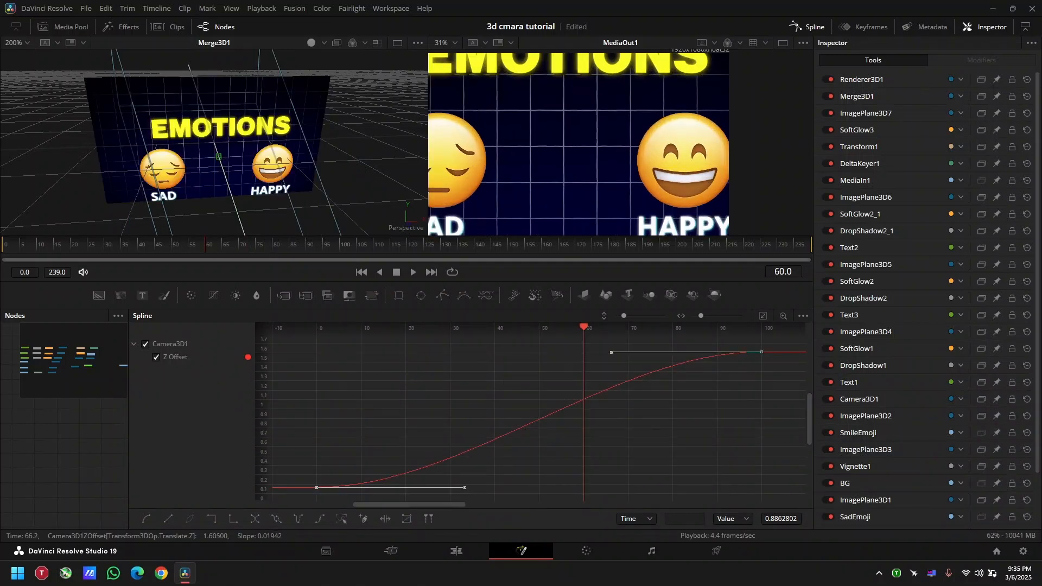
{"action": "left_click_drag", "start_coordinate": [611, 352], "coordinate": [519, 353]}
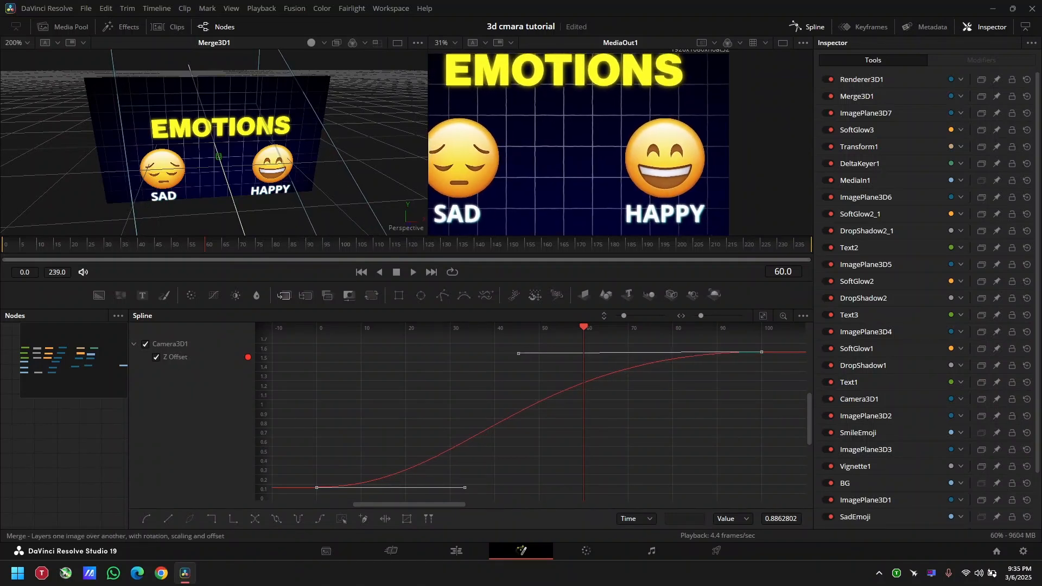
Step: Set the timeline playback resolution to Quarter and preview the eased camera move
{"action": "left_click", "coordinate": [261, 9]}
{"action": "mouse_move", "coordinate": [304, 47]}
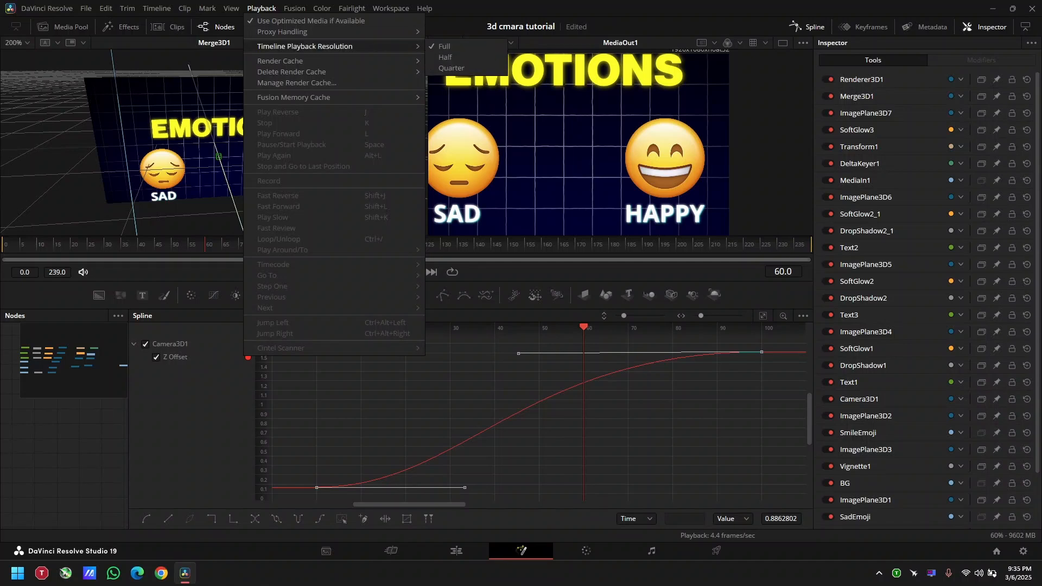
{"action": "left_click", "coordinate": [451, 68]}
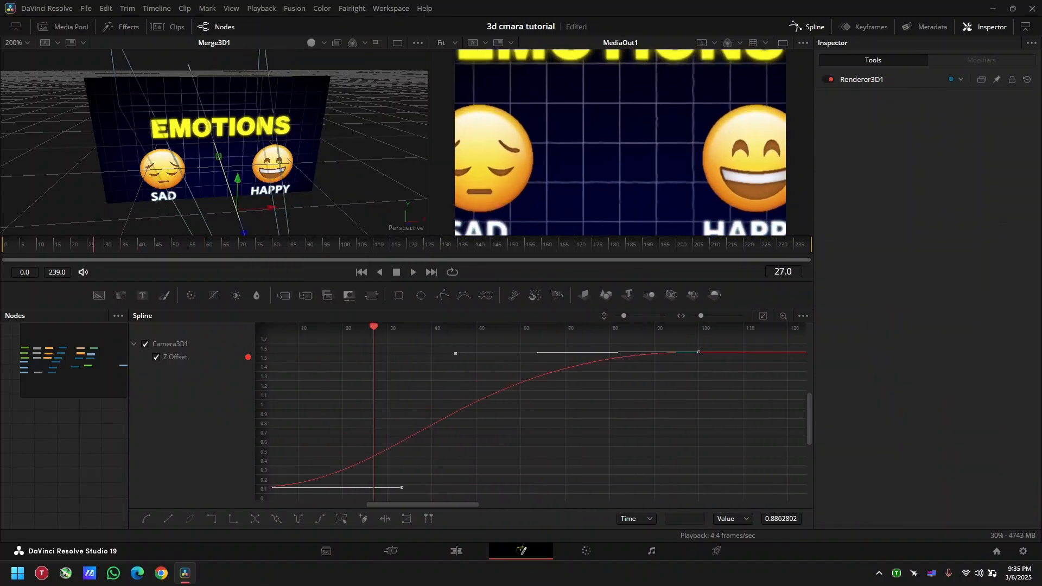
{"action": "key", "text": "space"}
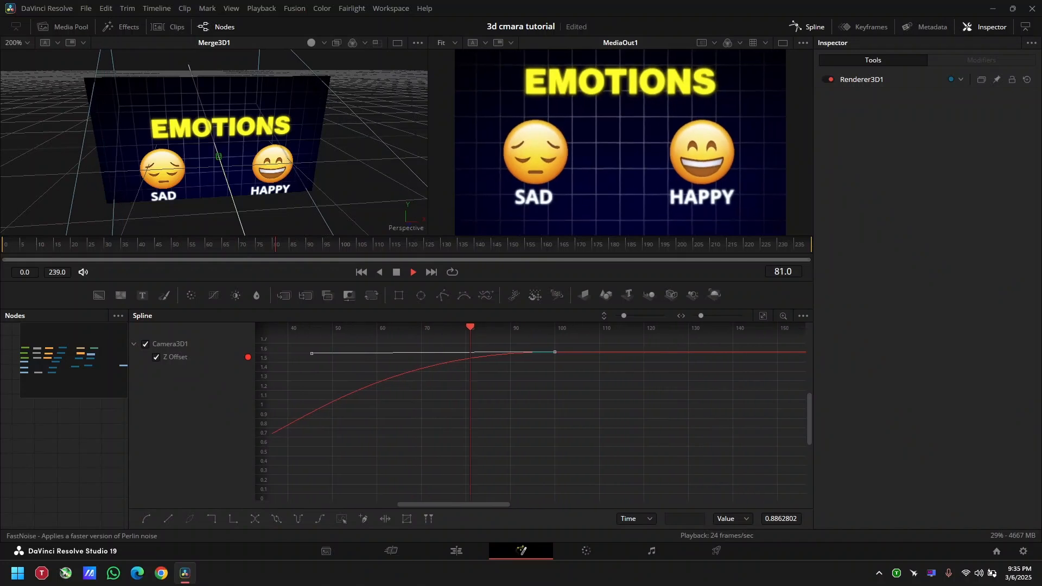
{"action": "key", "text": "space"}
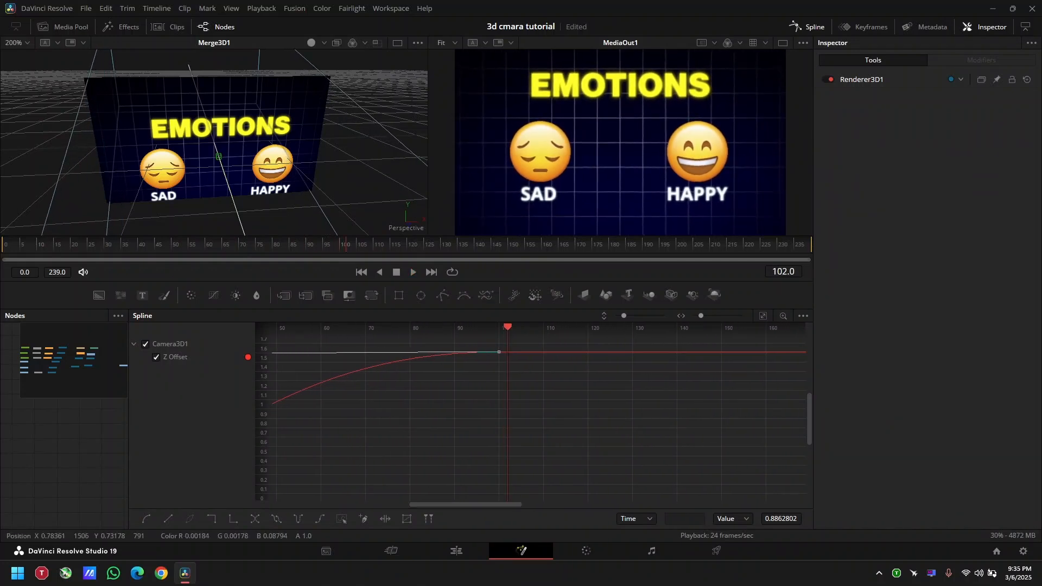
Step: Close the Spline editor and shift all nodes together slightly down within the node graph
{"action": "left_click", "coordinate": [806, 26]}
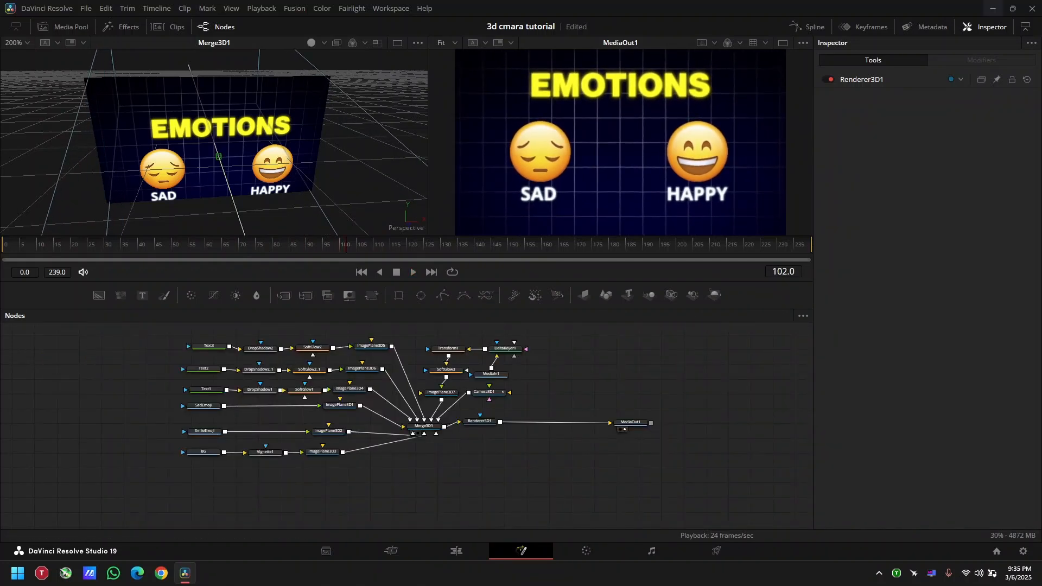
{"action": "key", "text": "ctrl+a"}
{"action": "left_click_drag", "start_coordinate": [446, 370], "coordinate": [463, 385]}
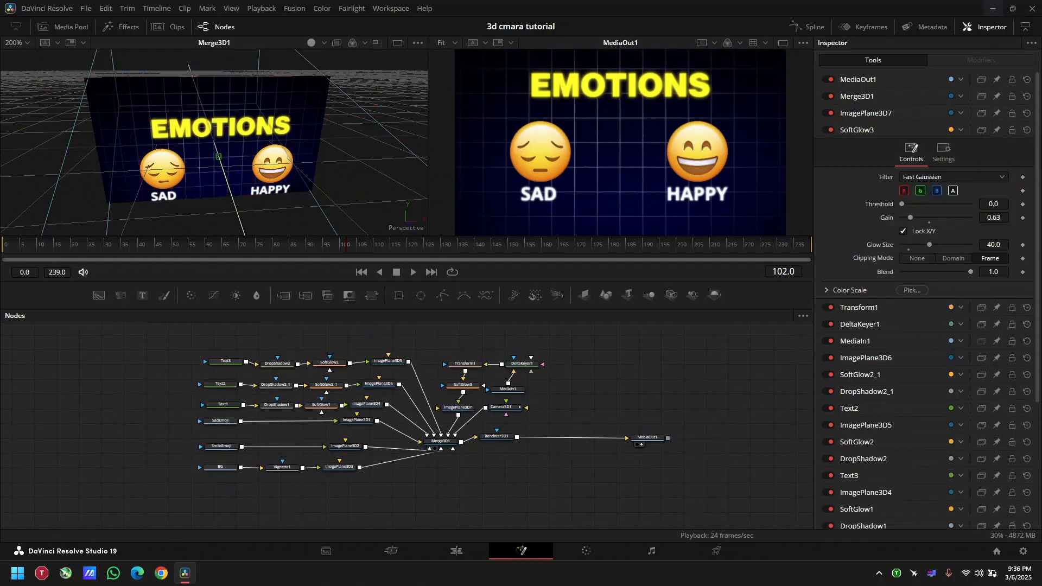
Step: Switch to the Edit page and set the timeline playback resolution to Full
{"action": "left_click", "coordinate": [456, 550]}
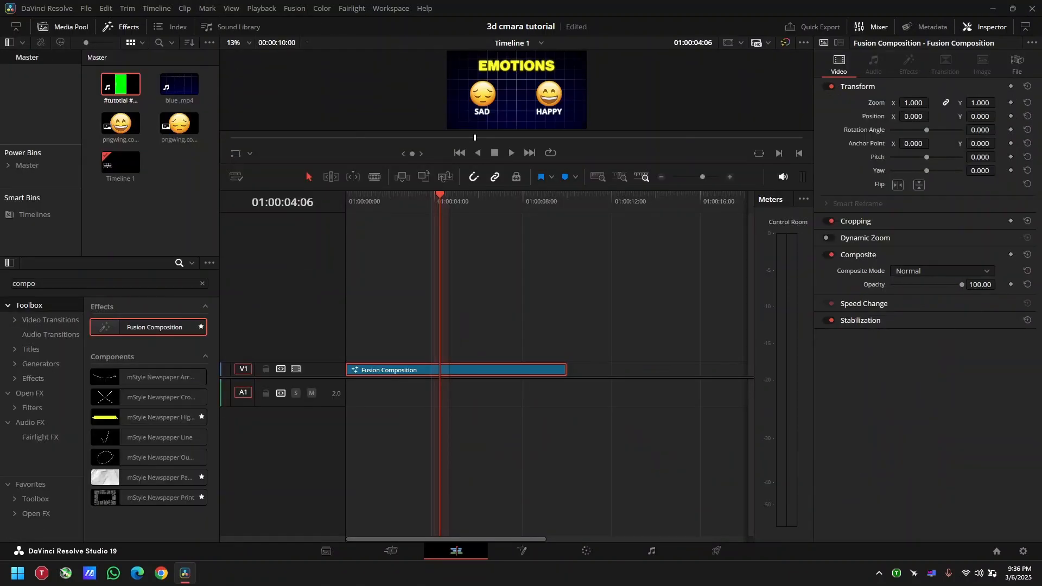
{"action": "left_click", "coordinate": [261, 8]}
{"action": "mouse_move", "coordinate": [334, 46]}
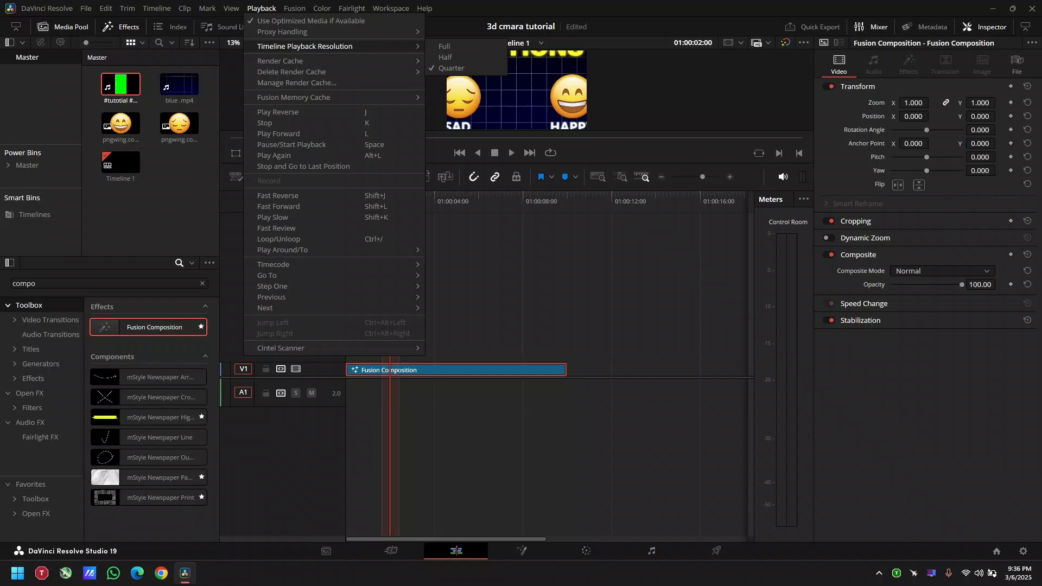
{"action": "key", "text": "Escape"}
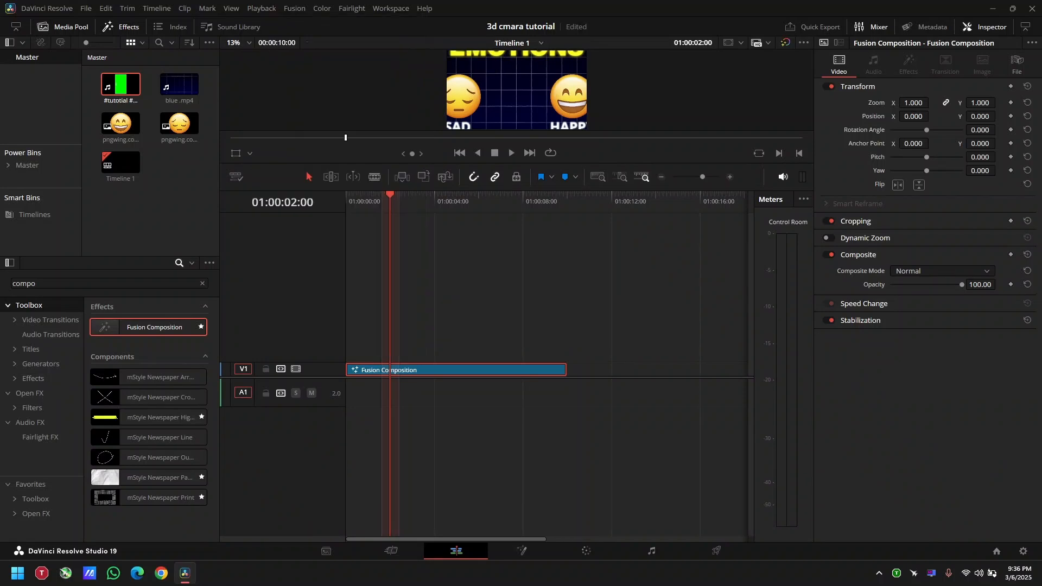
{"action": "left_click", "coordinate": [261, 8]}
{"action": "left_click", "coordinate": [444, 45]}
Step: Return the playhead to the start of Timeline 1 and enable the render cache
{"action": "key", "text": "Home"}
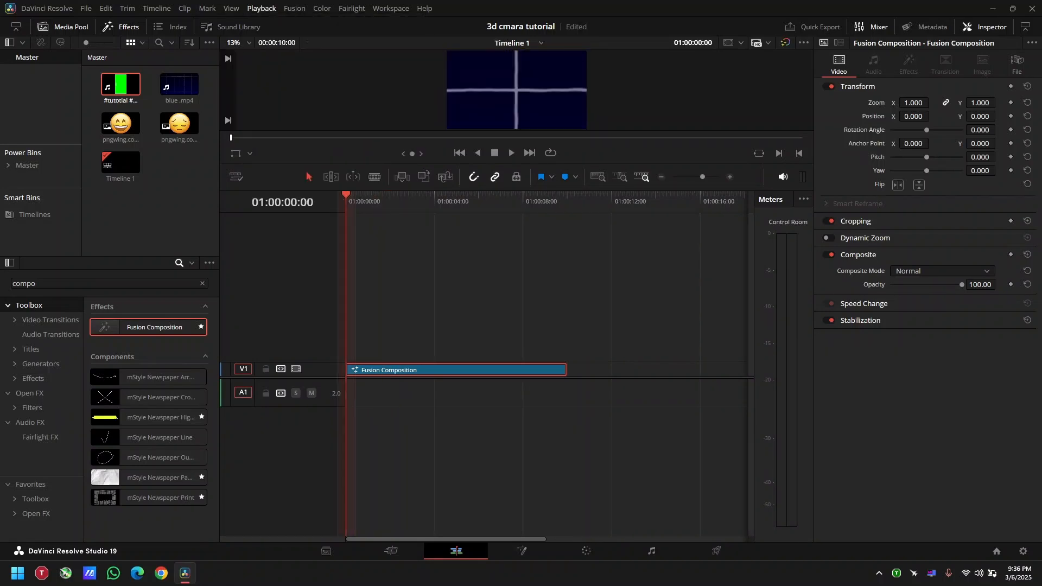
{"action": "left_click", "coordinate": [261, 8]}
{"action": "mouse_move", "coordinate": [280, 60]}
{"action": "left_click", "coordinate": [448, 71]}
Step: Play the finished composition full screen and replay it several times to review the camera move and arrow animation
{"action": "key", "text": "p"}
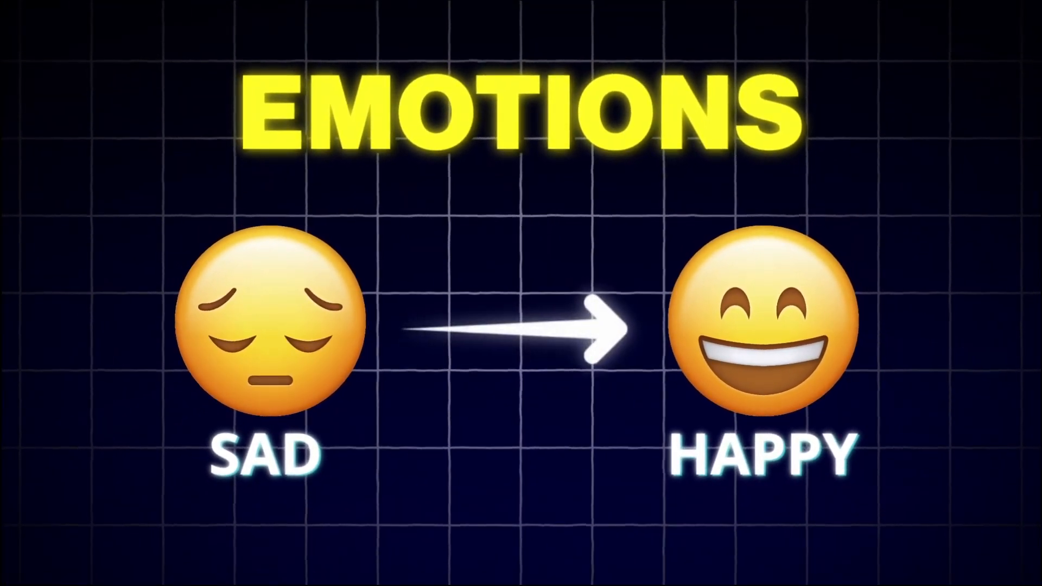
{"action": "key", "text": "space"}
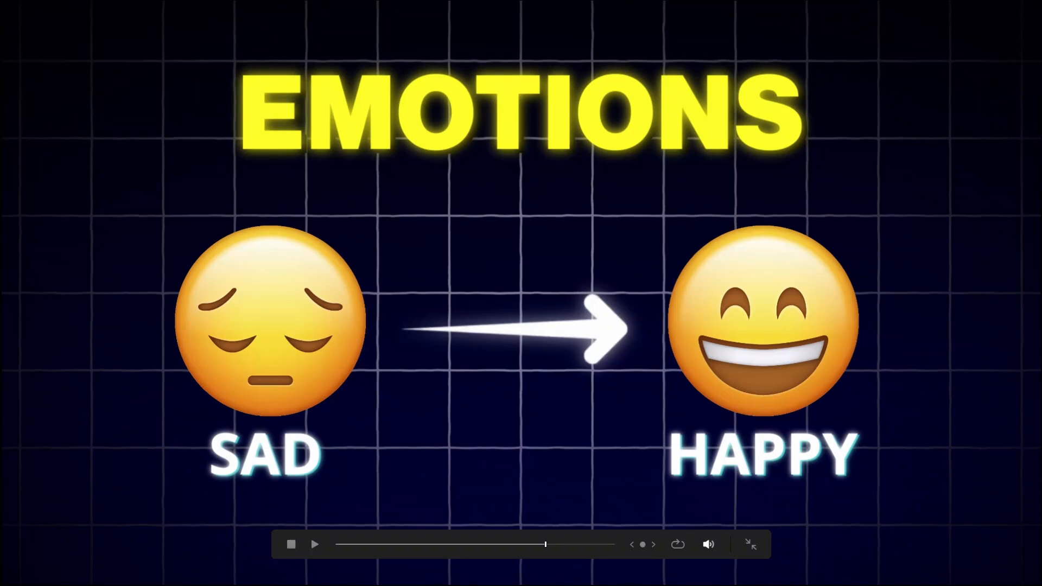
{"action": "key", "text": "Up"}
{"action": "key", "text": "space"}
{"action": "key", "text": "space"}
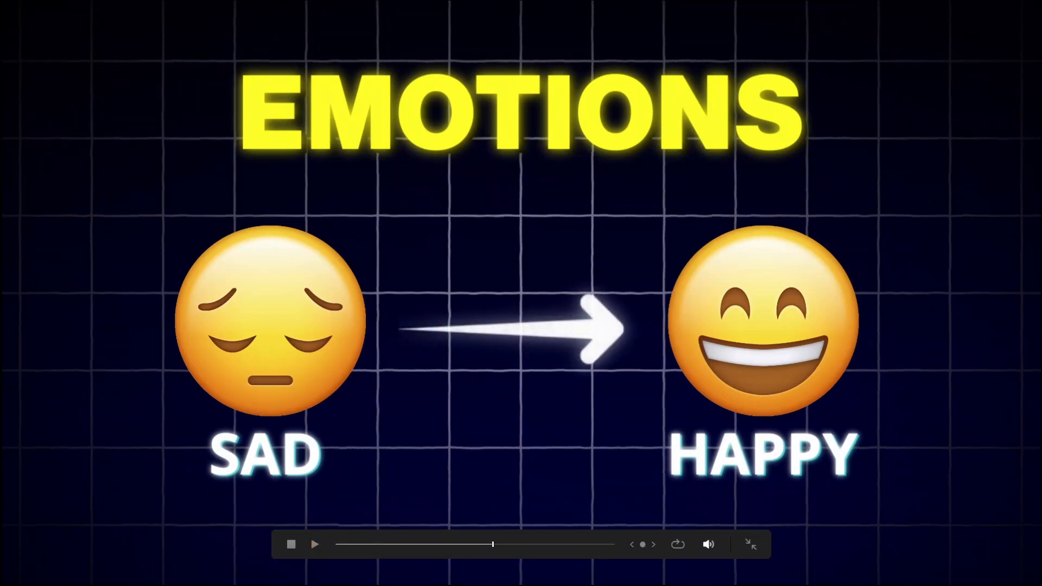
{"action": "key", "text": "Up"}
{"action": "key", "text": "space"}
{"action": "key", "text": "space"}
{"action": "key", "text": "Up"}
{"action": "key", "text": "space"}
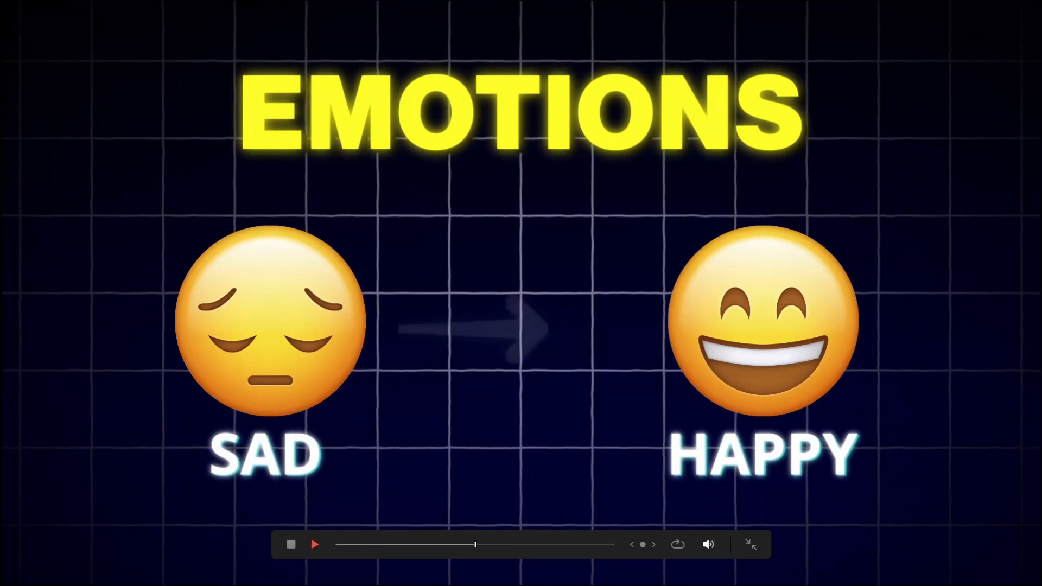
{"action": "key", "text": "space"}
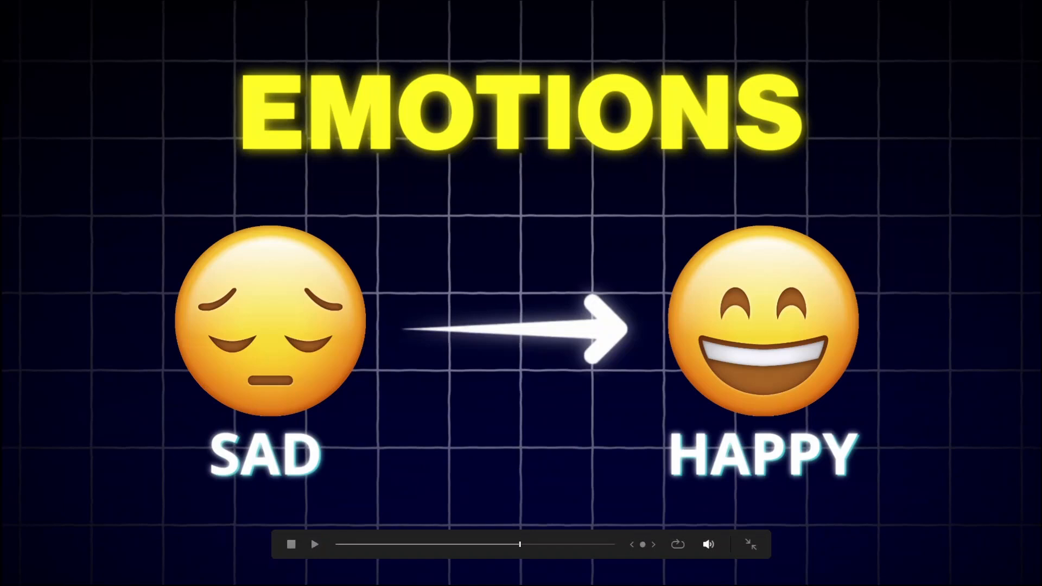
{"action": "key", "text": "Up"}
{"action": "key", "text": "space"}
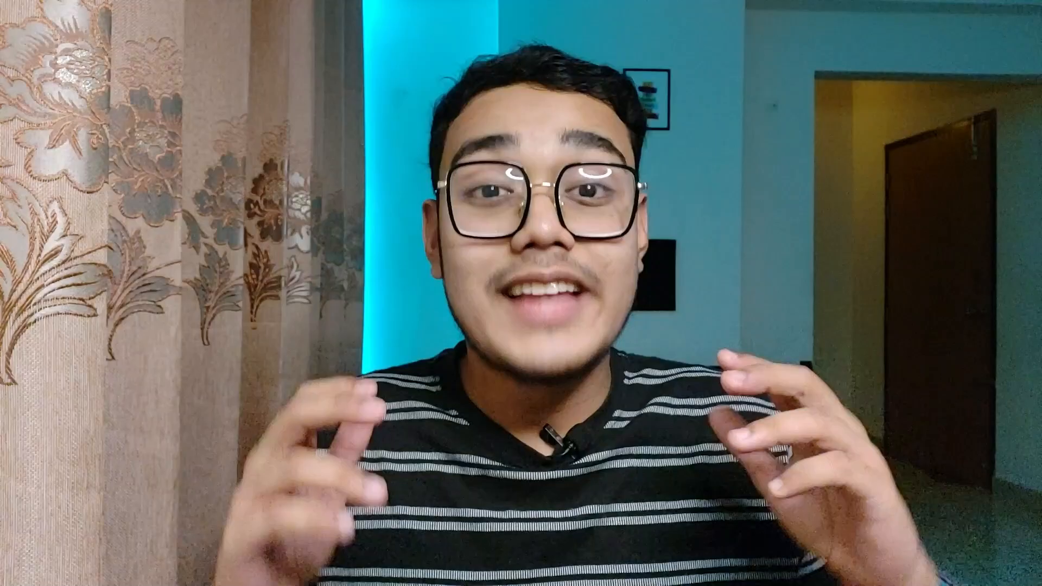